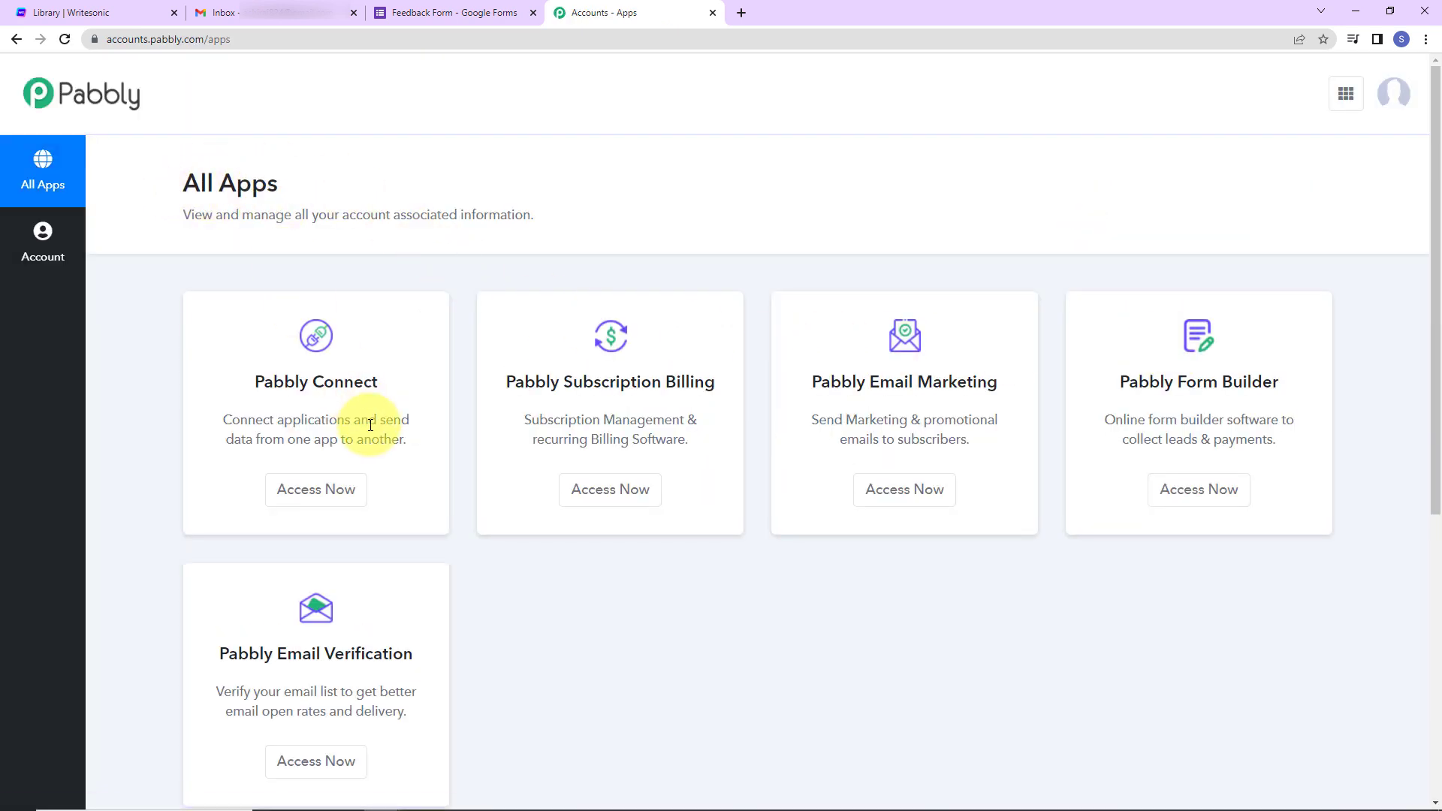
# - From Pabbly Connect, create a workflow named 'Respond to Feedbacks Automatically using Writesonic'
pyautogui.click(328, 503)
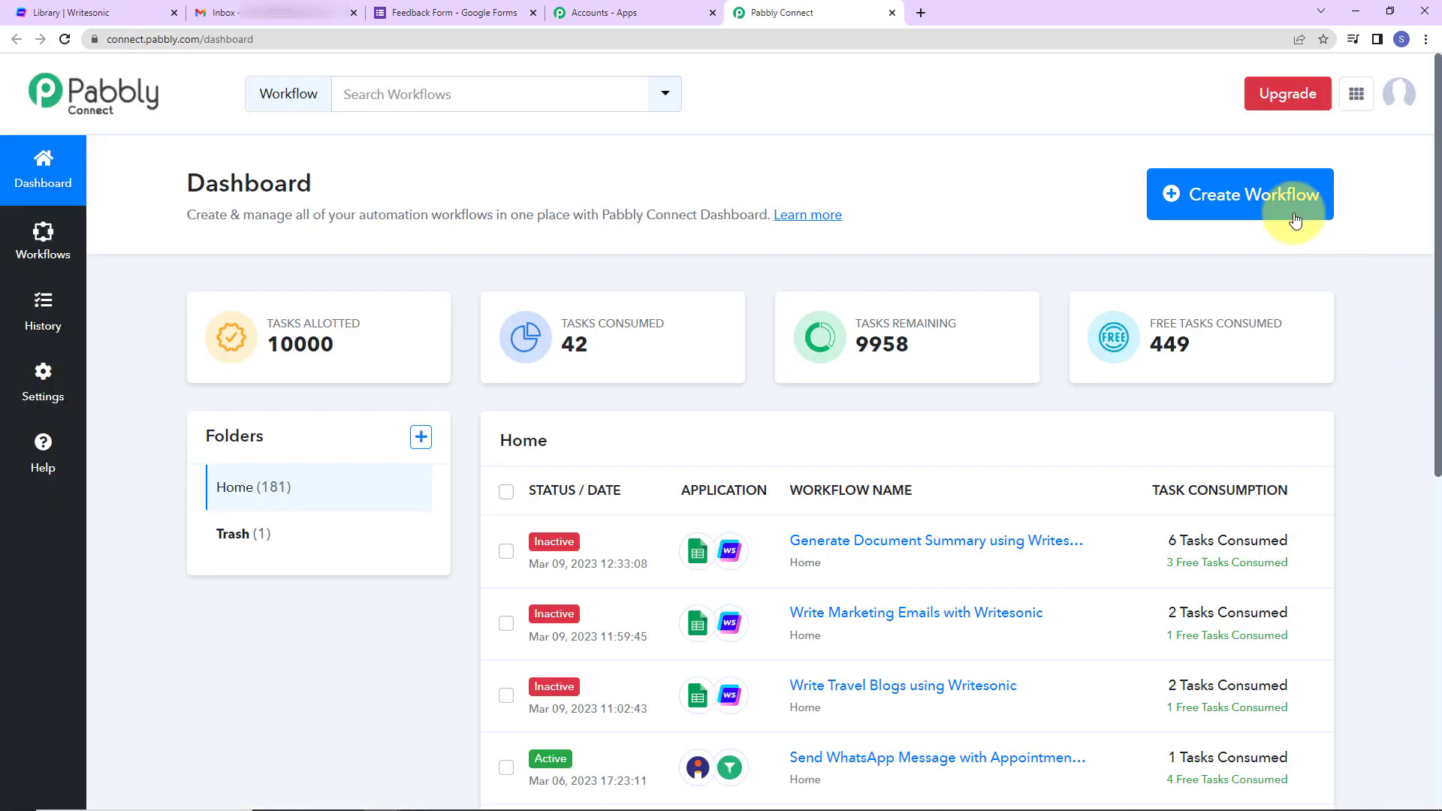
pyautogui.click(1256, 206)
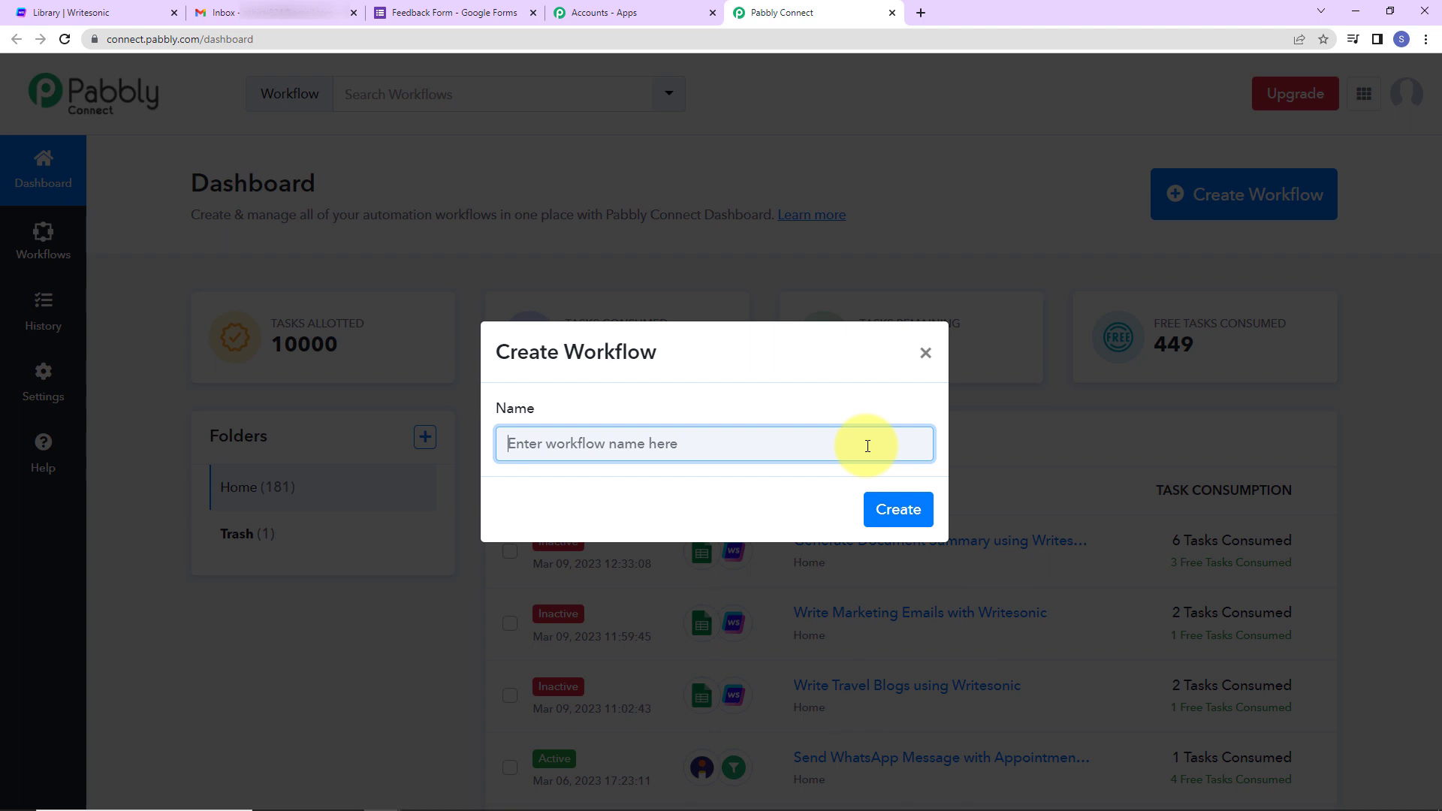
pyautogui.write('Respond to Feedbacks Automatically using Writesonic')
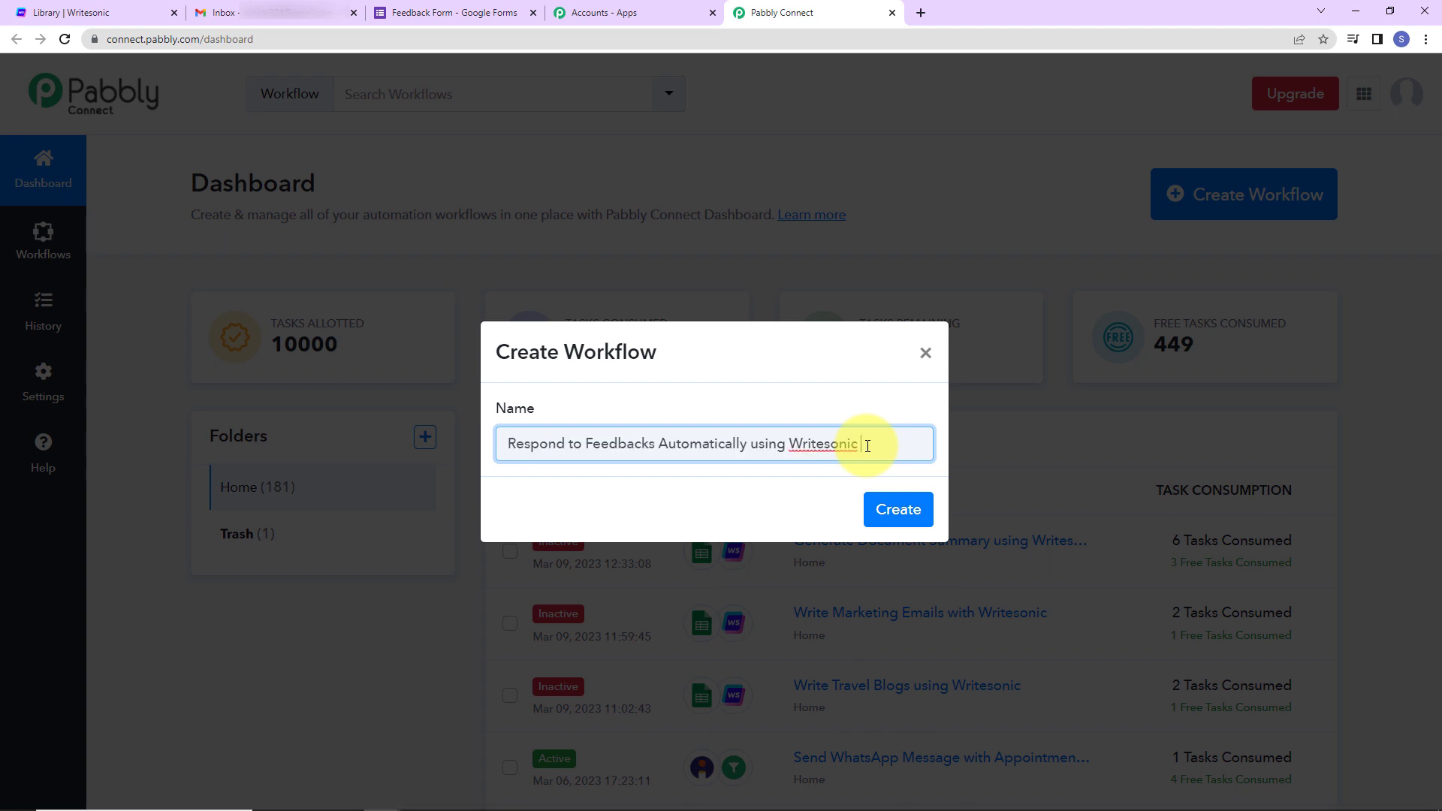
pyautogui.click(878, 507)
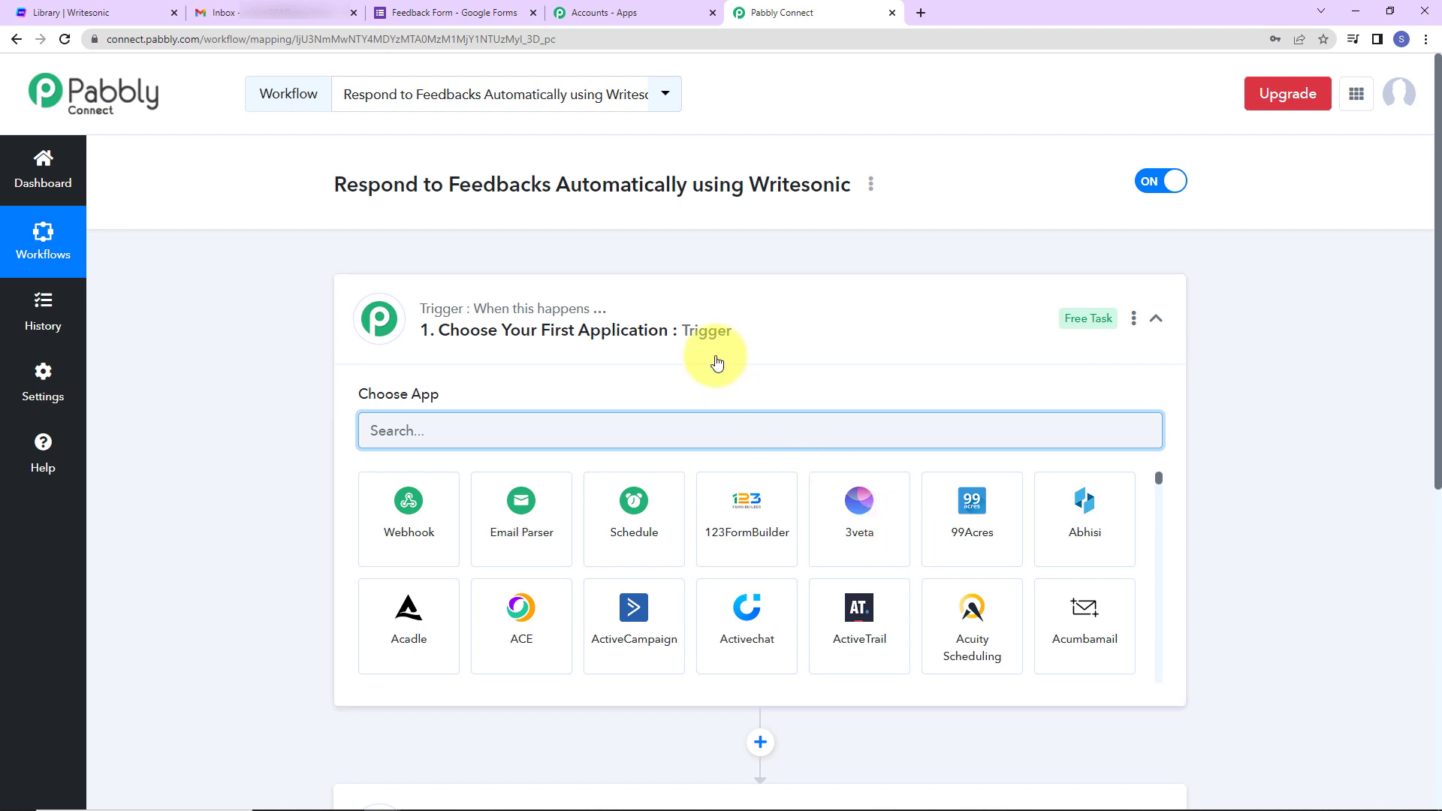
# - Set Google Forms 'New Response Received' as the trigger and bring its webhook URL into view
pyautogui.scroll(-2, 715, 361)
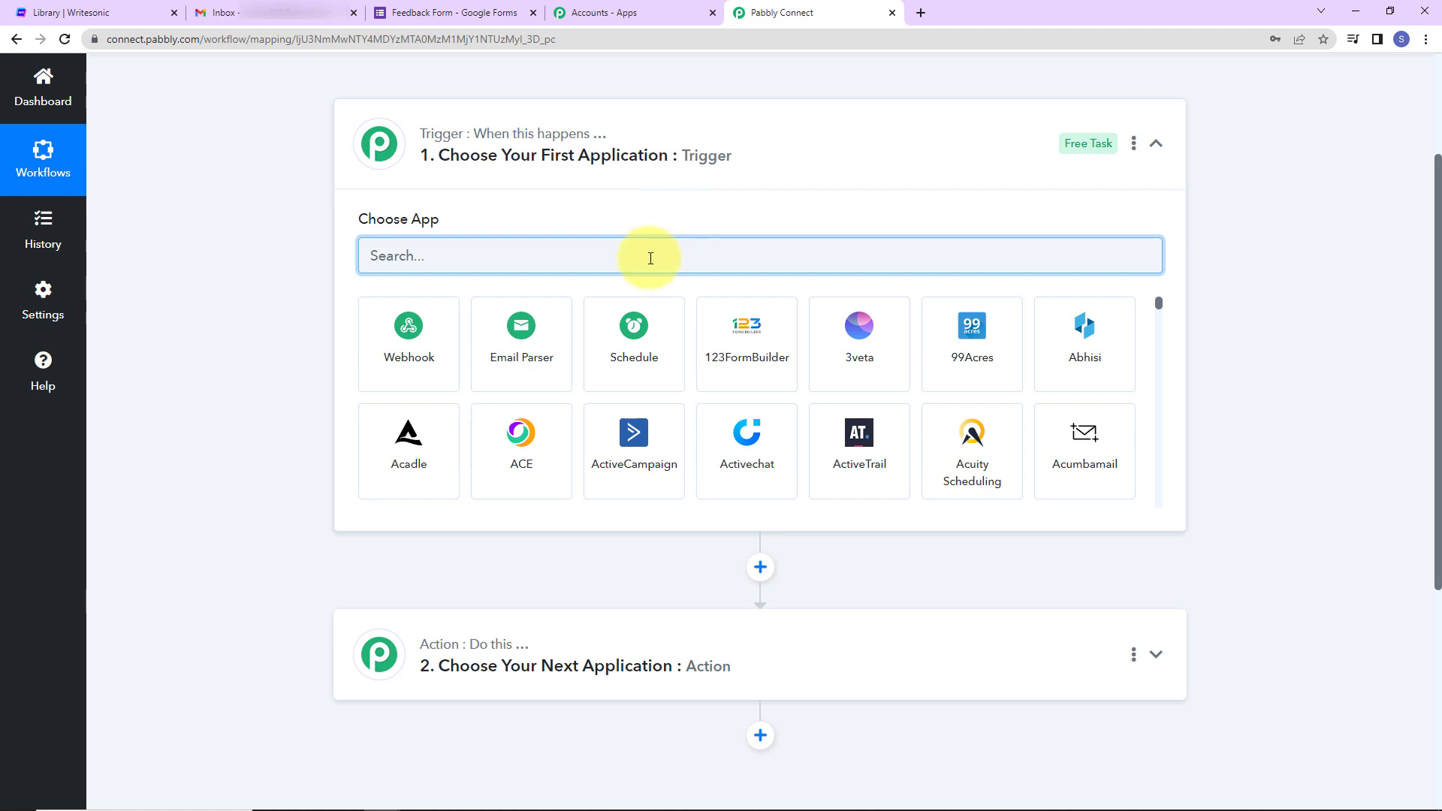
pyautogui.write('google')
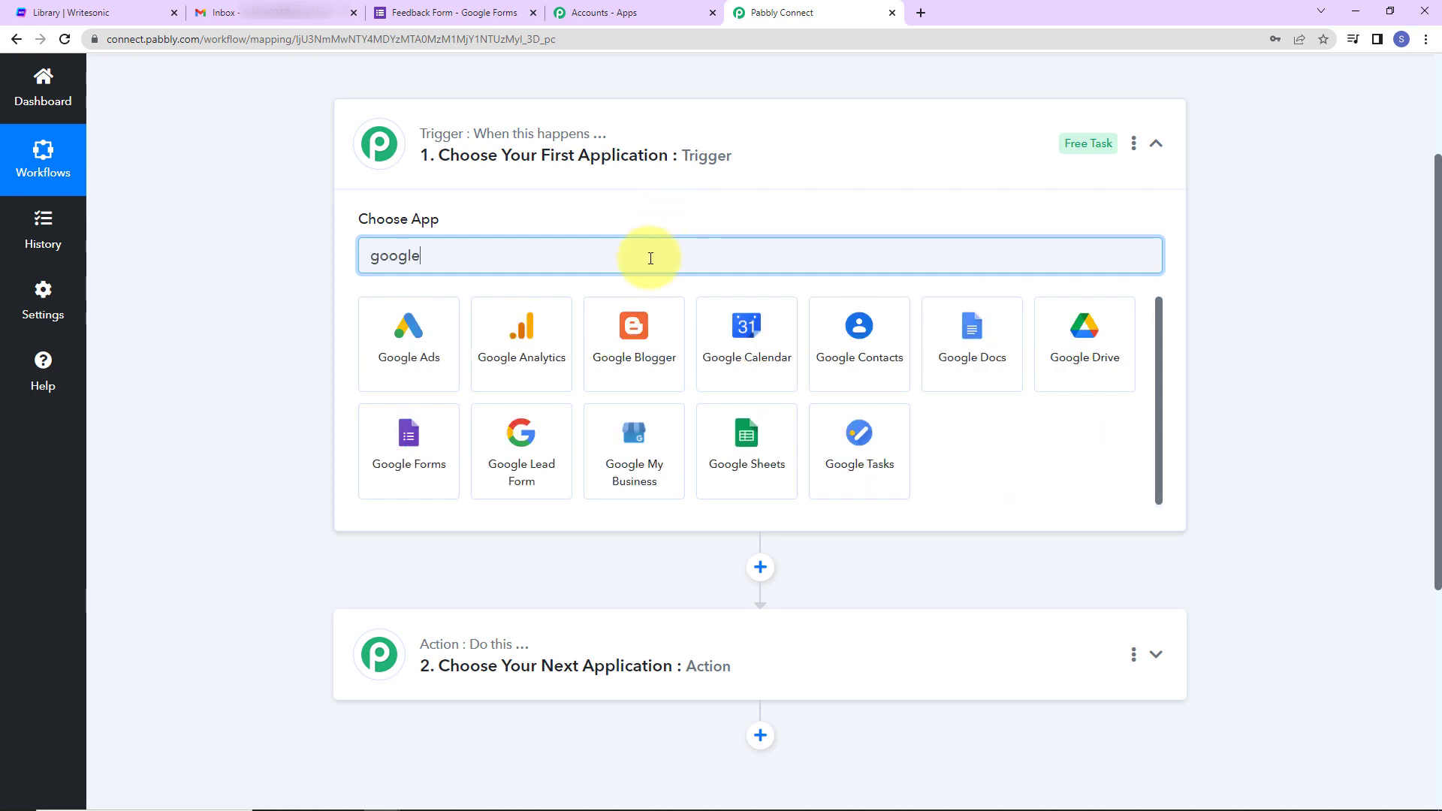
pyautogui.click(419, 485)
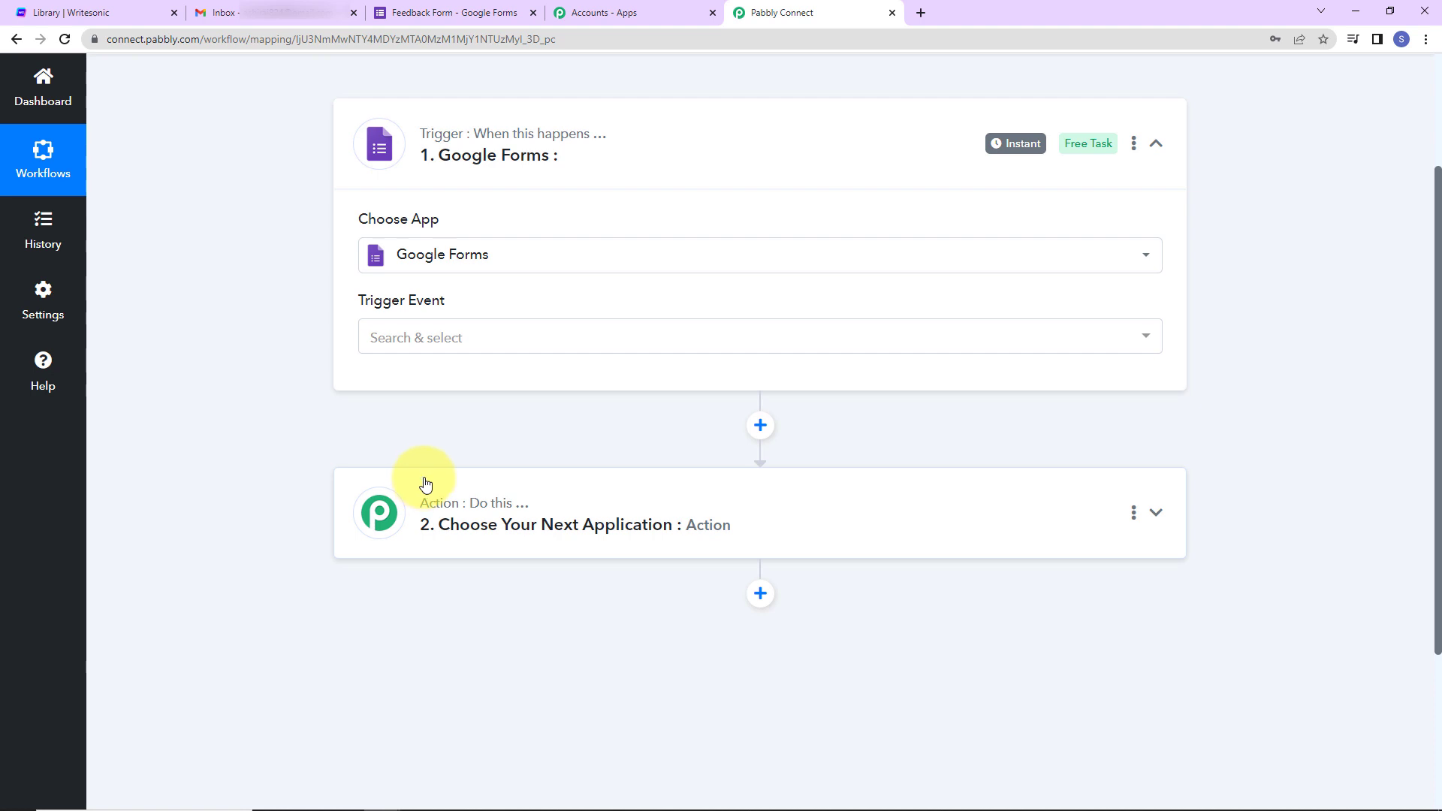
pyautogui.click(439, 344)
pyautogui.click(446, 428)
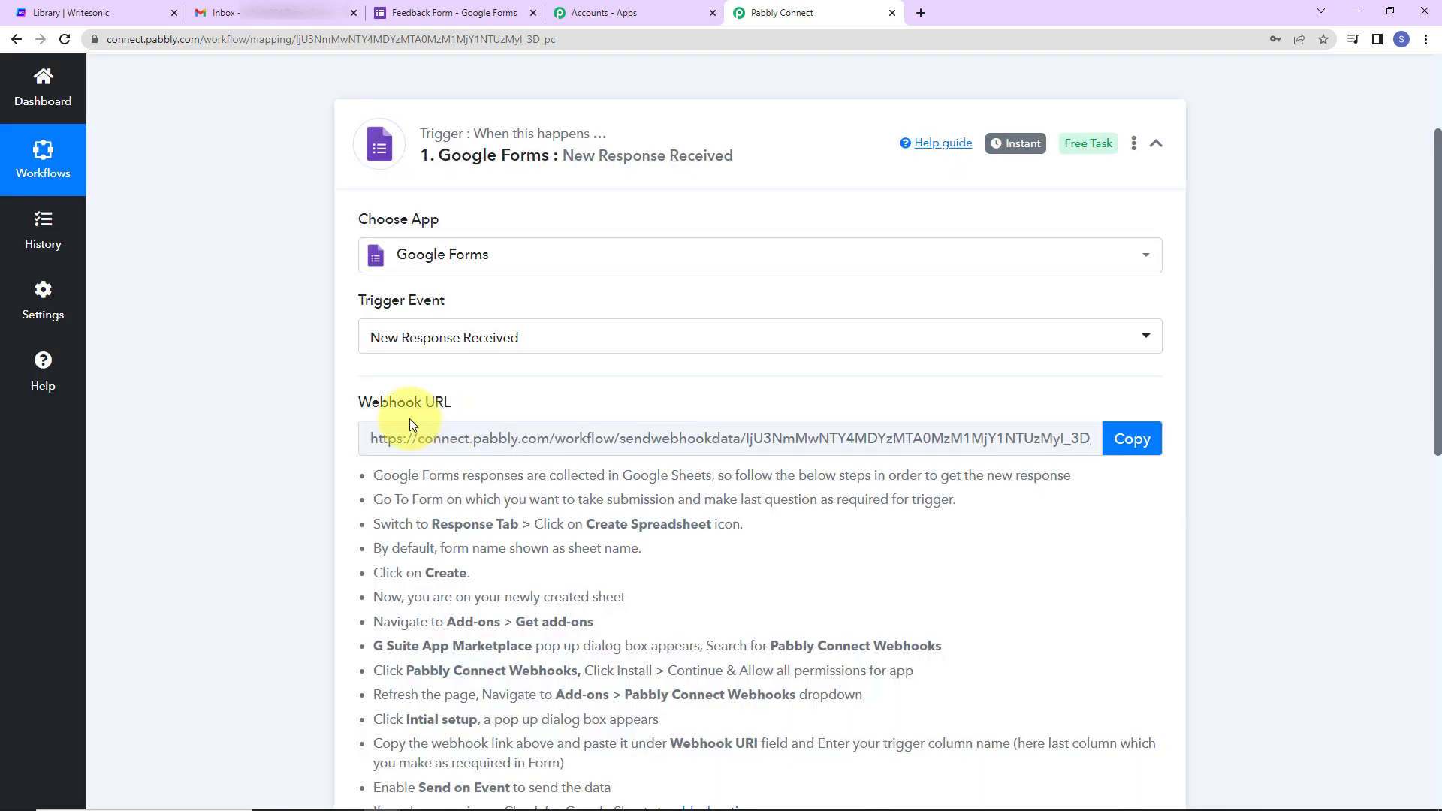
pyautogui.moveTo(357, 400)
pyautogui.moveTo(358, 400); pyautogui.dragTo(482, 398)
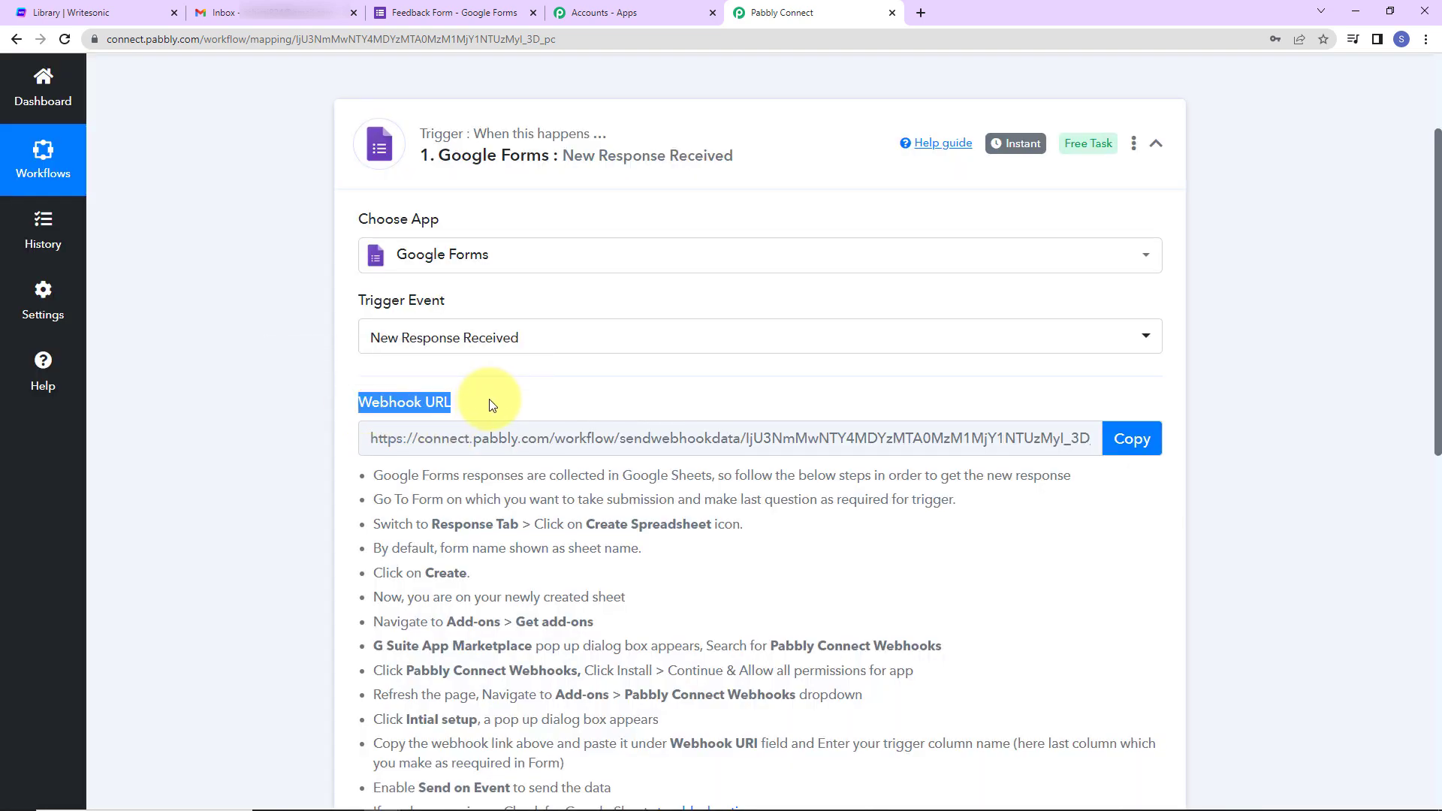
pyautogui.scroll(-2, 492, 405)
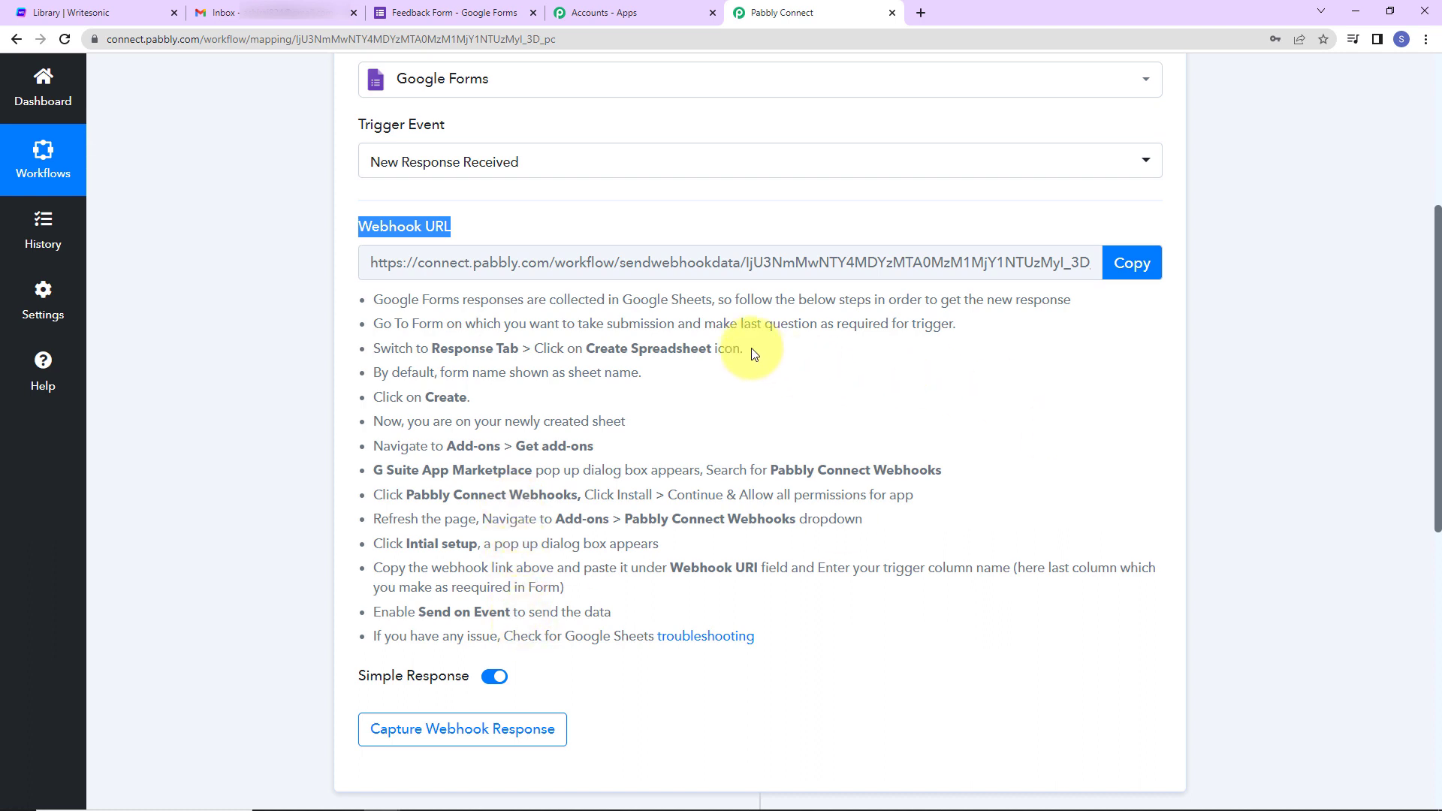
# - Open the Feedback Form for editing in Google Forms
pyautogui.click(476, 15)
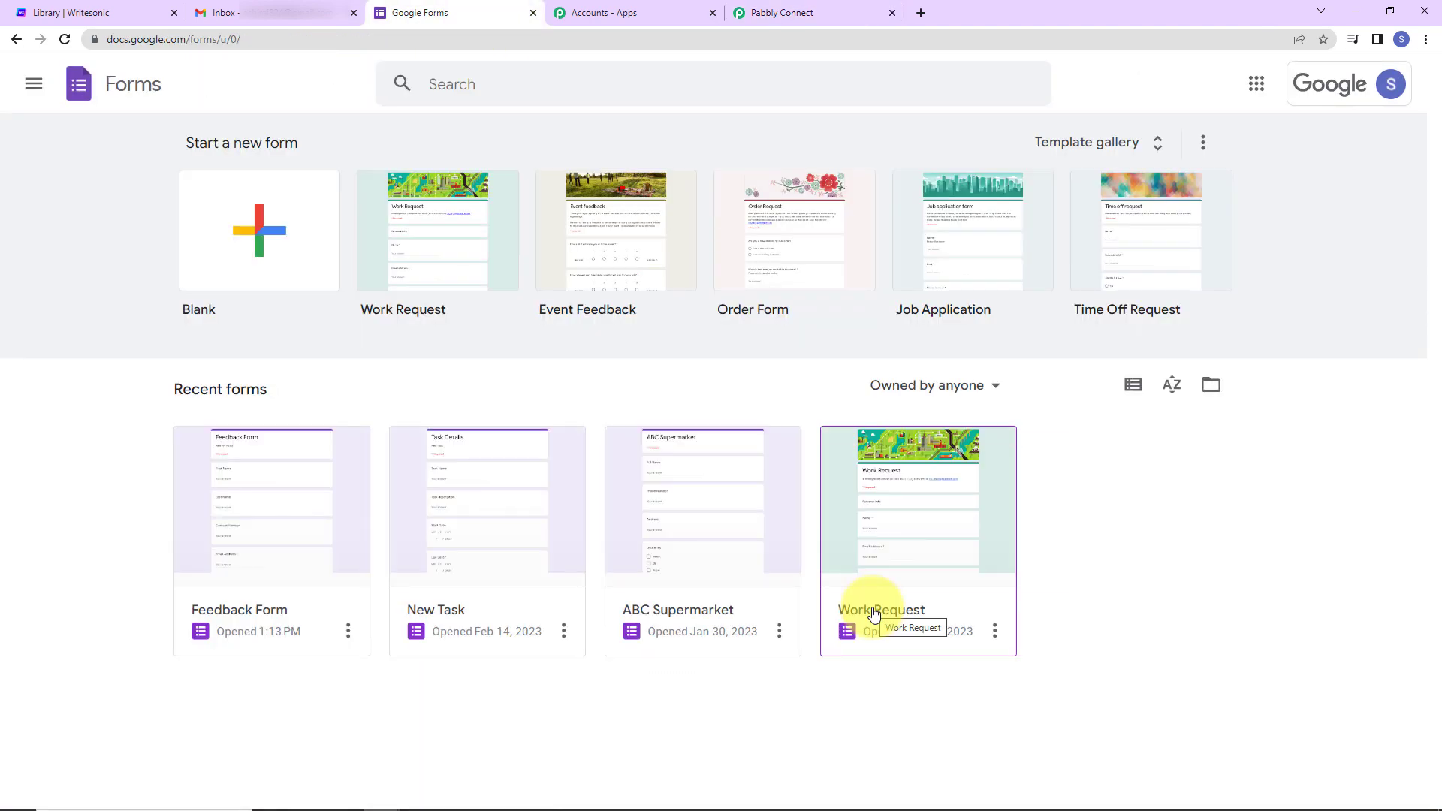
pyautogui.click(254, 620)
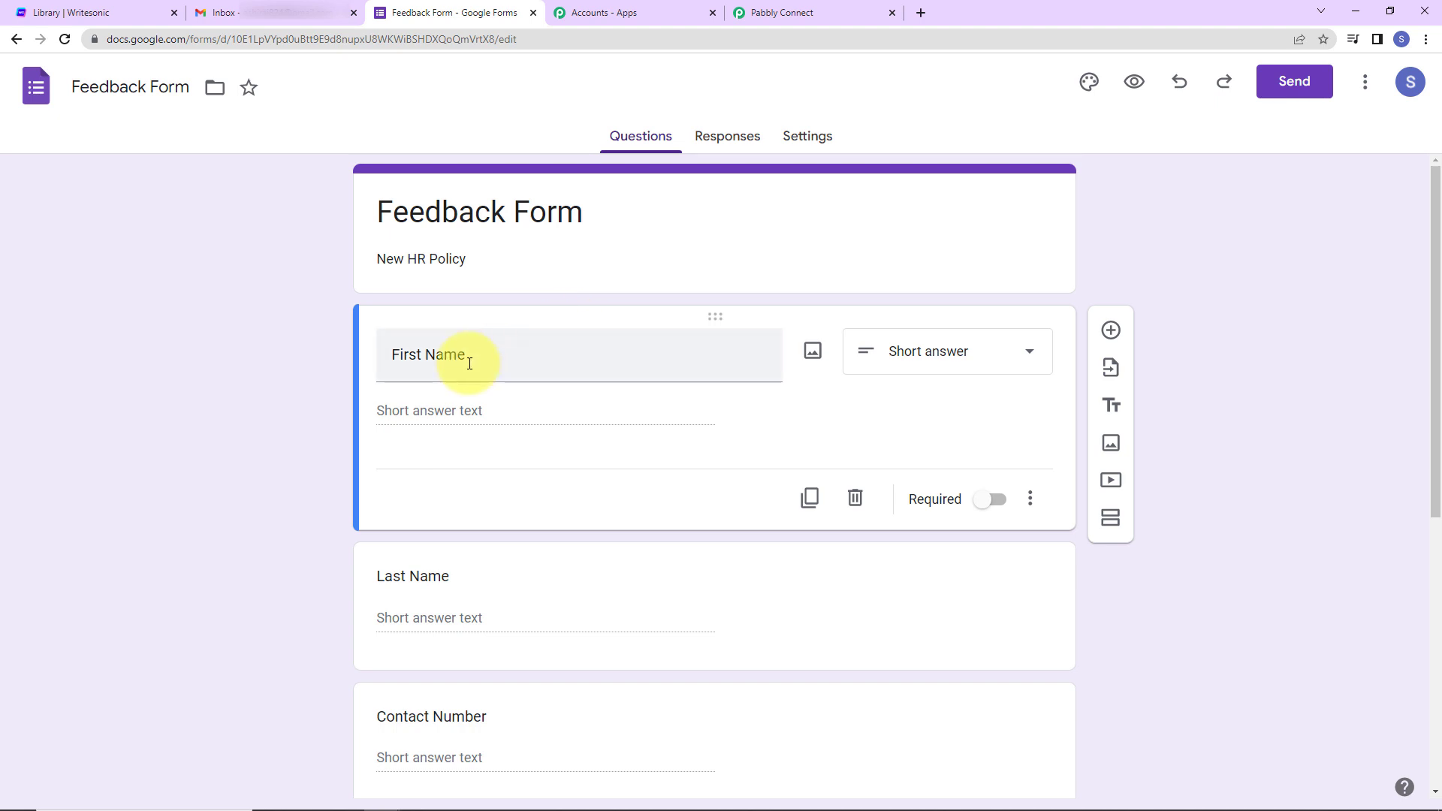
pyautogui.scroll(-7, 565, 361)
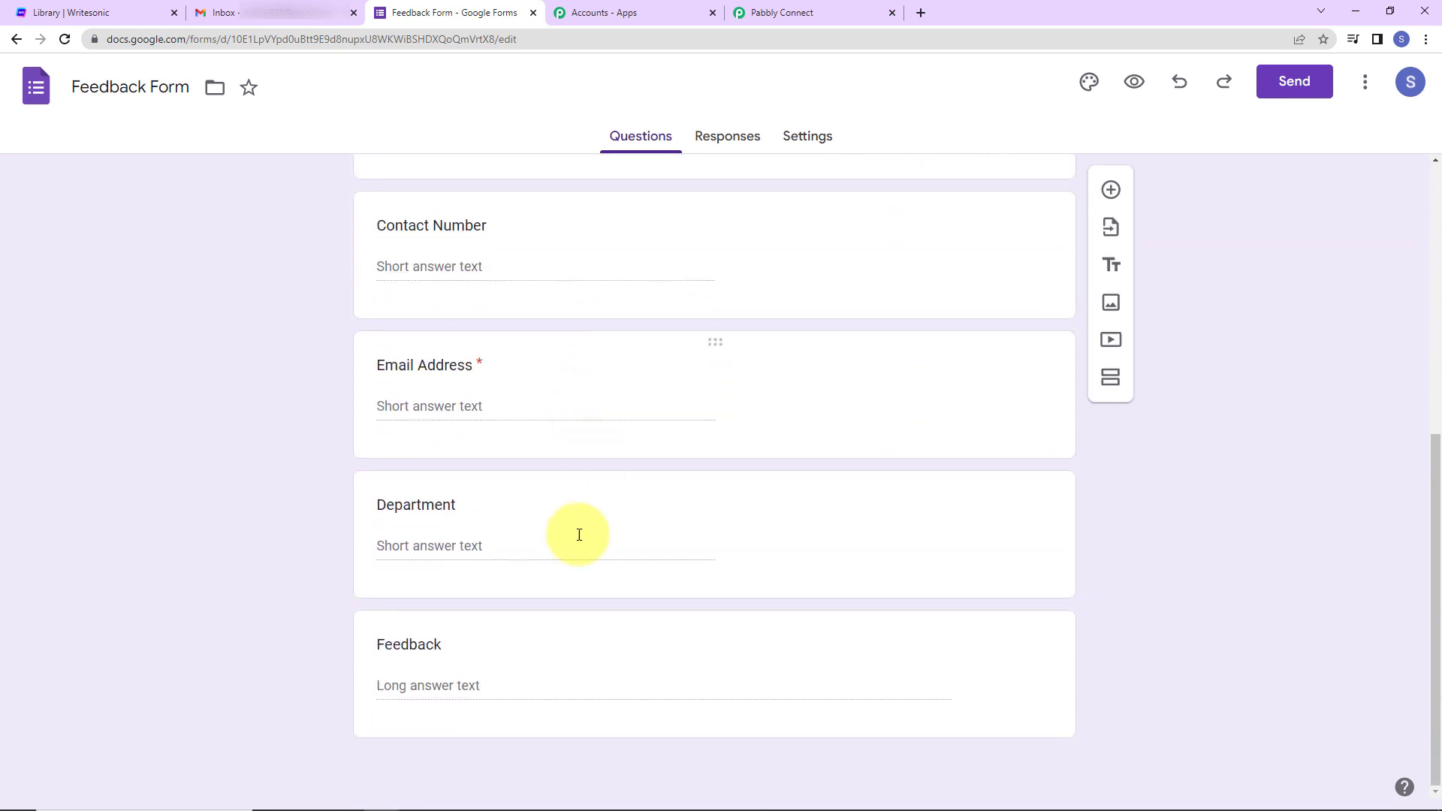
pyautogui.scroll(10, 1319, 407)
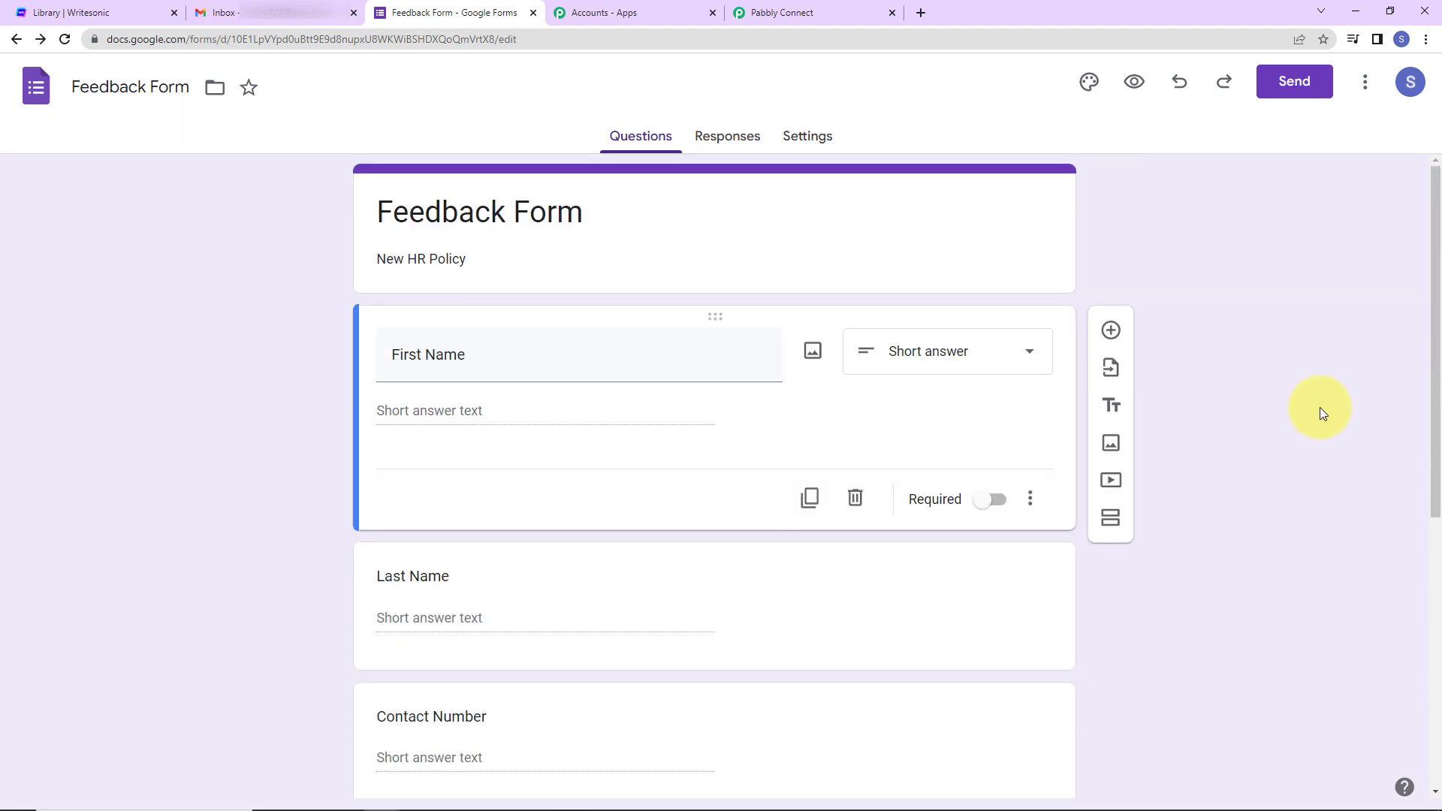
pyautogui.scroll(-8, 1319, 408)
# - Mark the Feedback question as required and view the form's responses
pyautogui.click(676, 685)
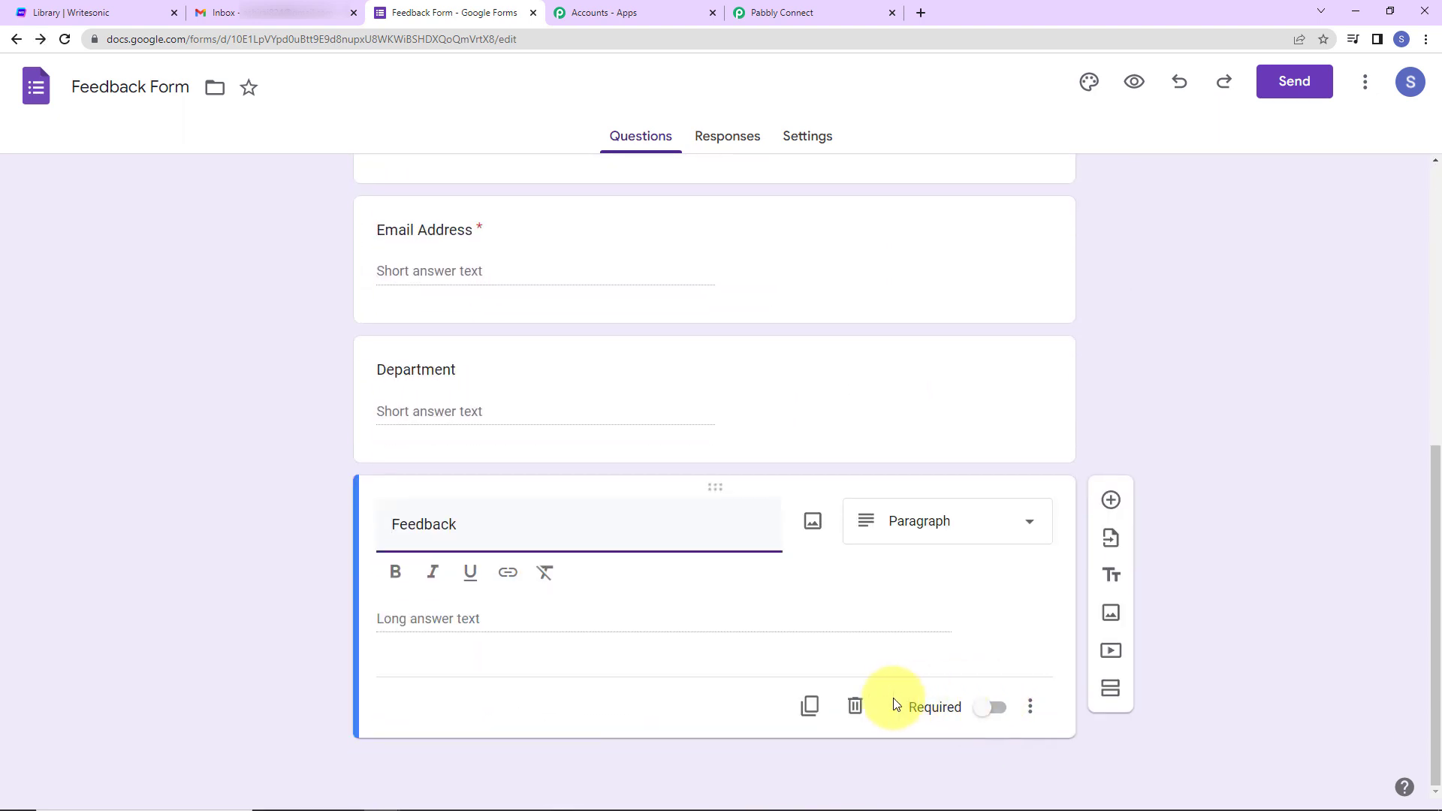
pyautogui.click(983, 720)
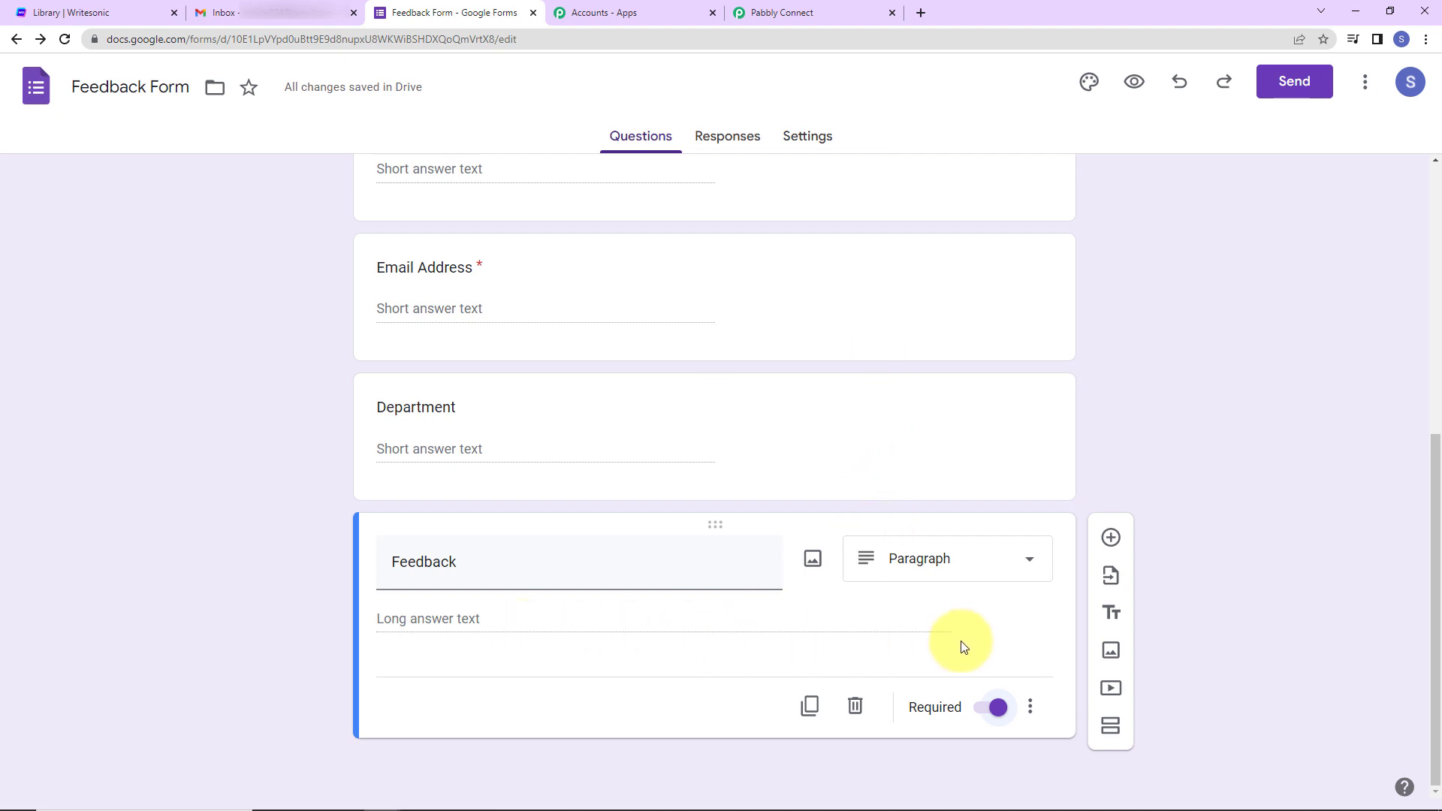
pyautogui.click(737, 138)
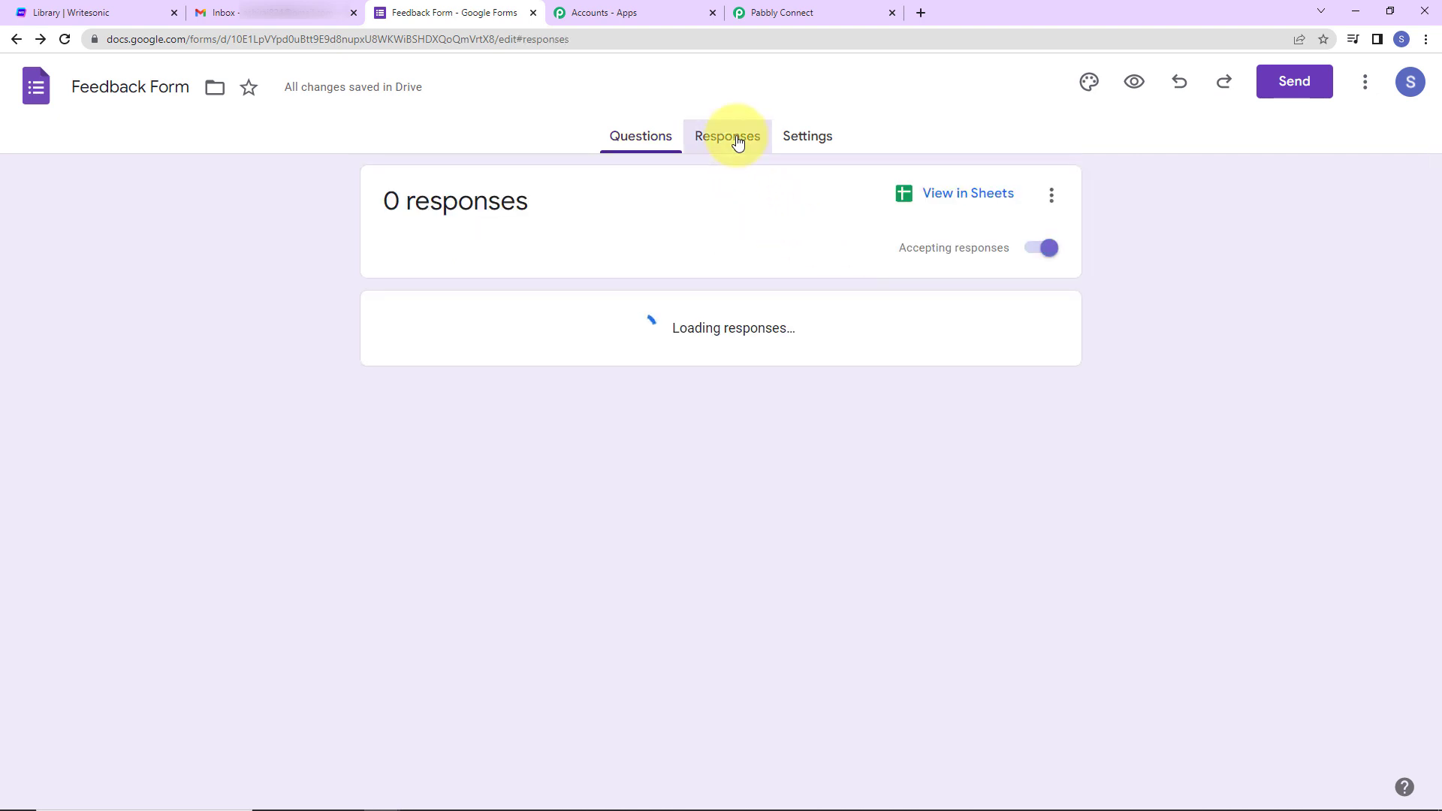
# - Link the responses to a new 'Feedback Form (Responses)' spreadsheet and open it in Sheets
pyautogui.click(1049, 197)
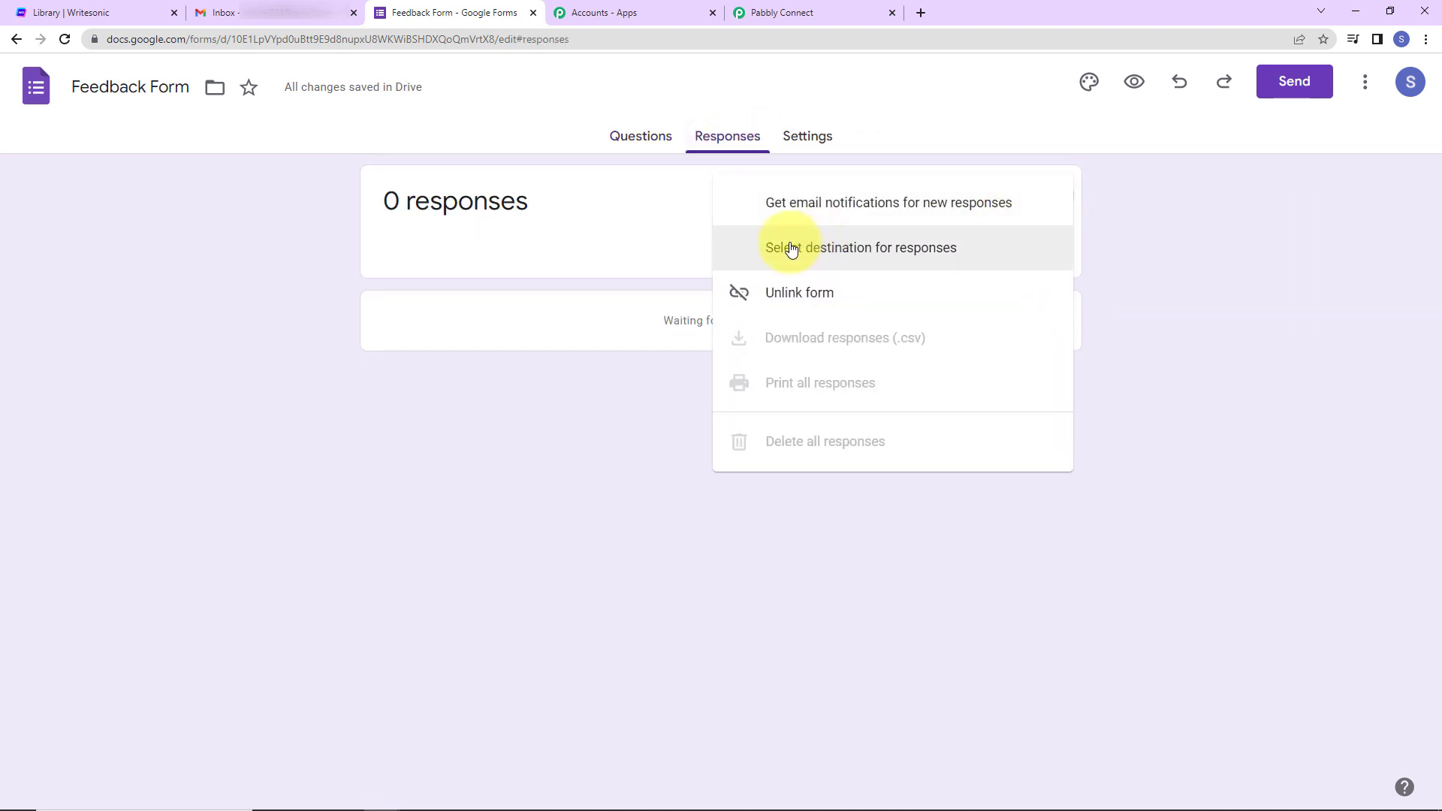
pyautogui.click(858, 258)
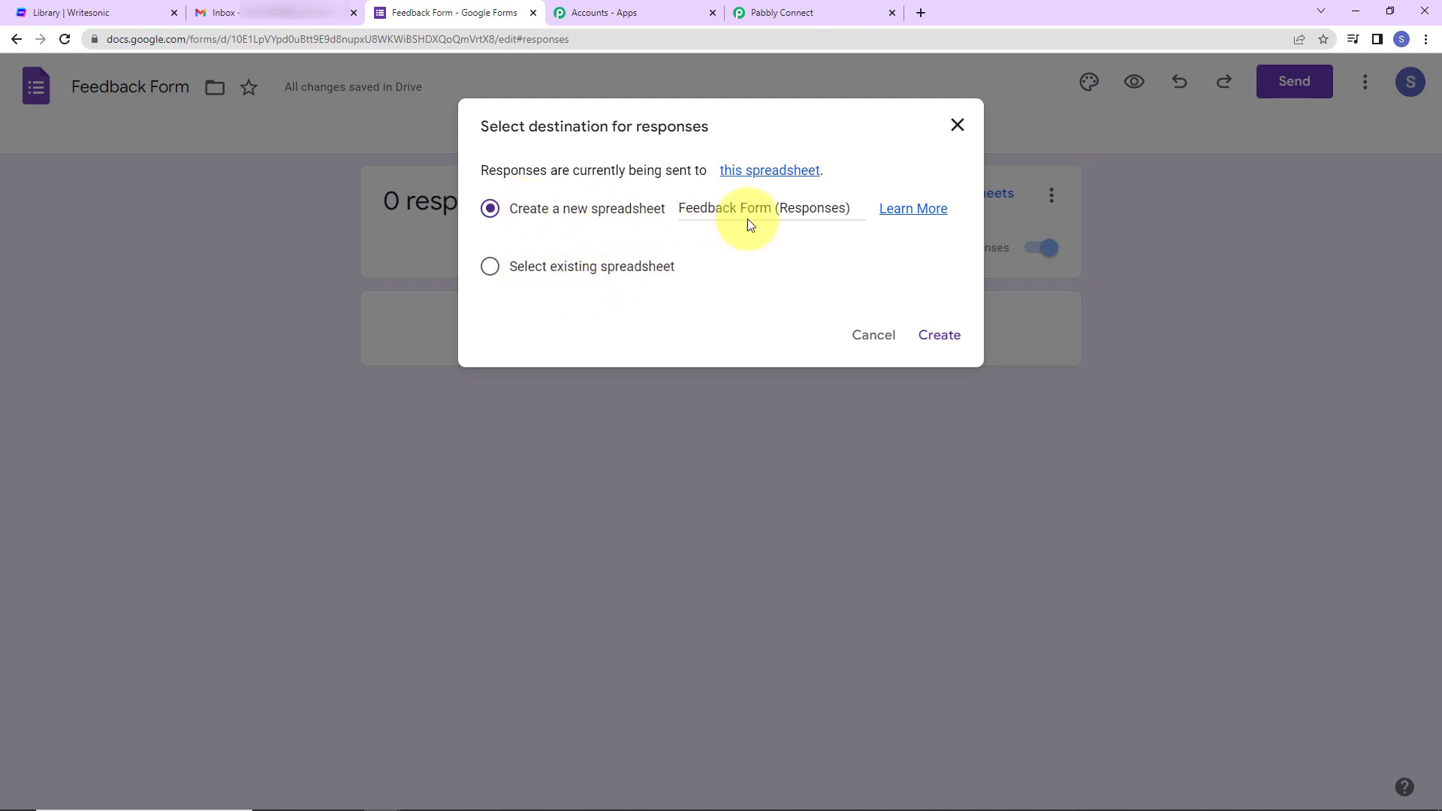
pyautogui.click(948, 333)
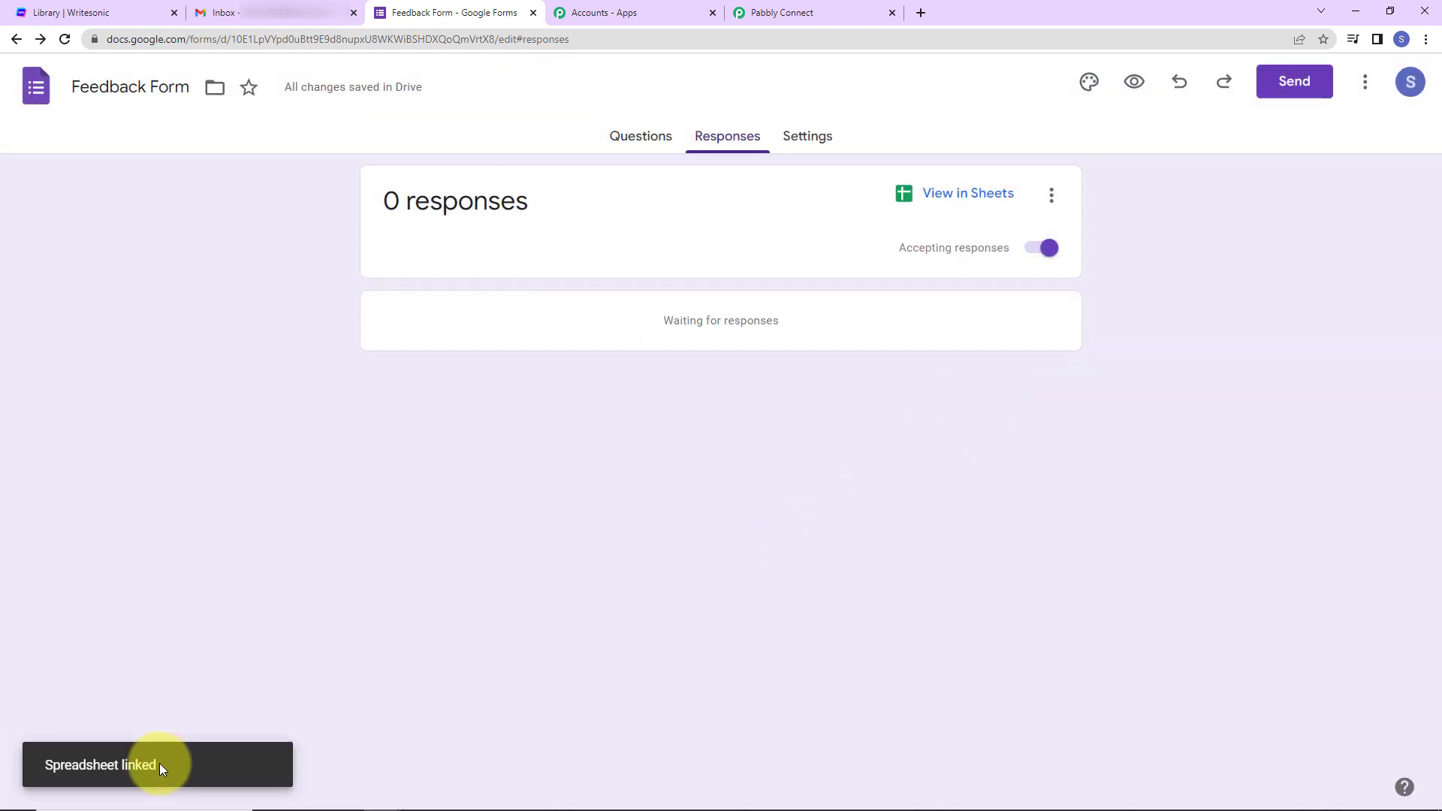
pyautogui.click(968, 194)
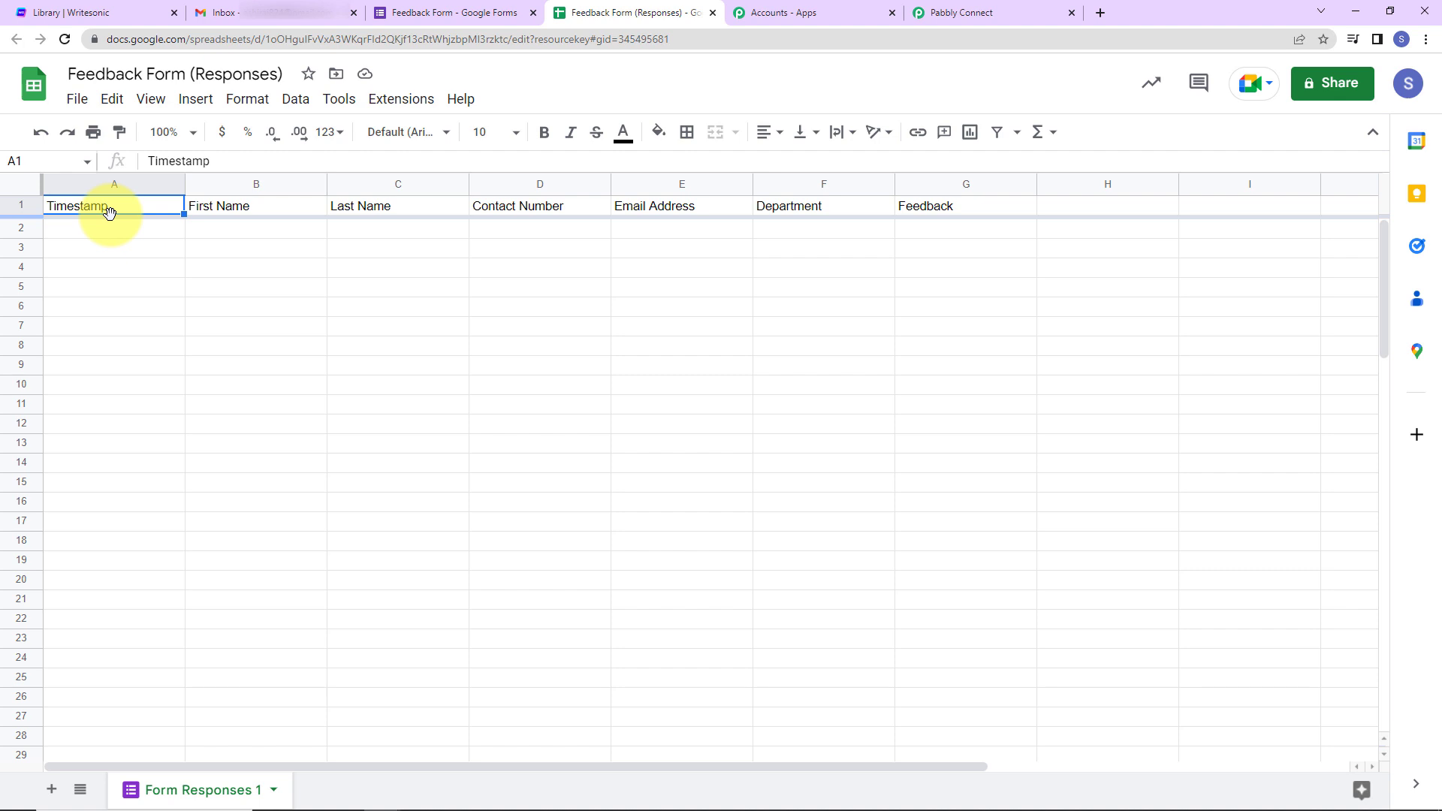
# - Give row 1 a light-blue fill, all borders and bold 12-pt text, then return to the form
pyautogui.click(23, 207)
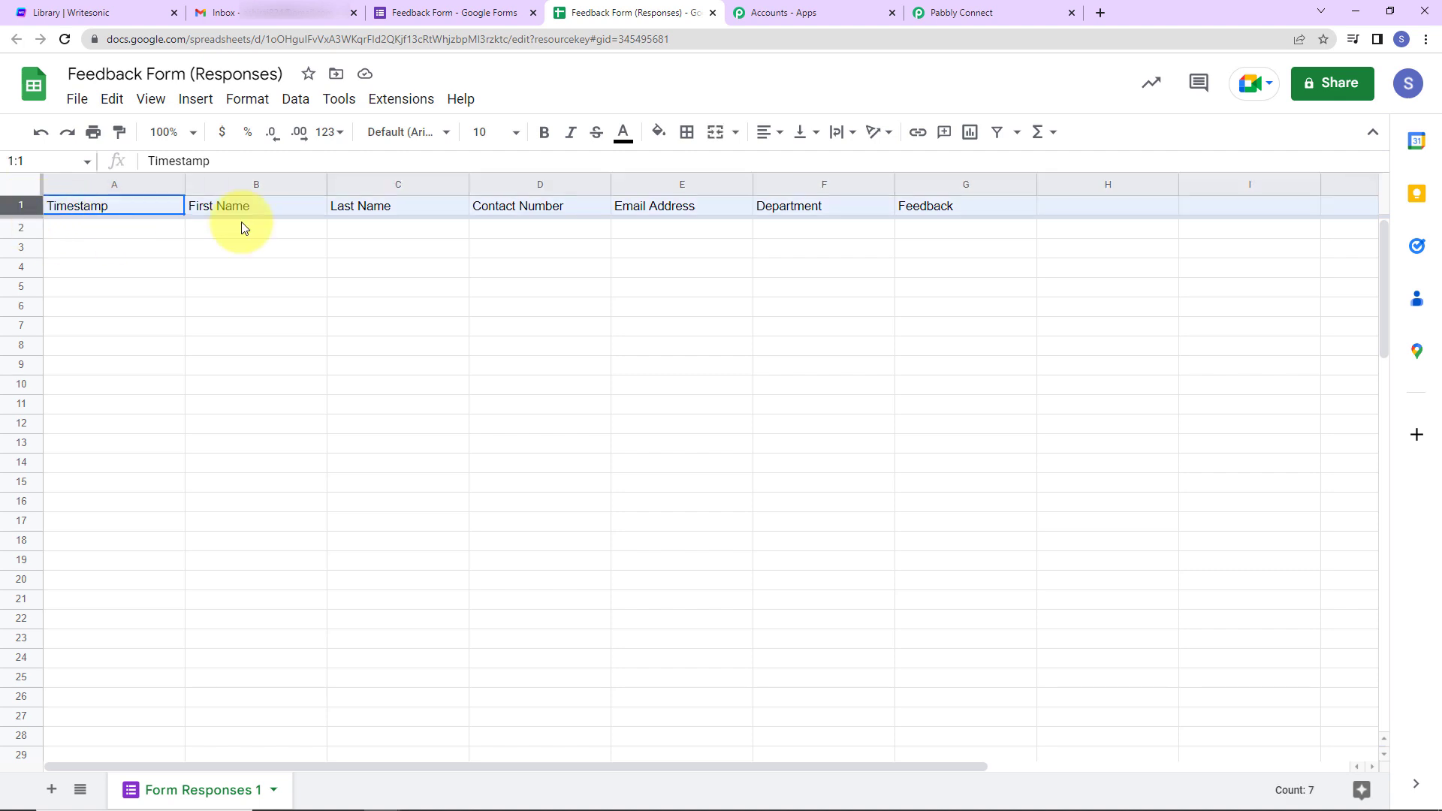
pyautogui.click(650, 139)
pyautogui.click(790, 251)
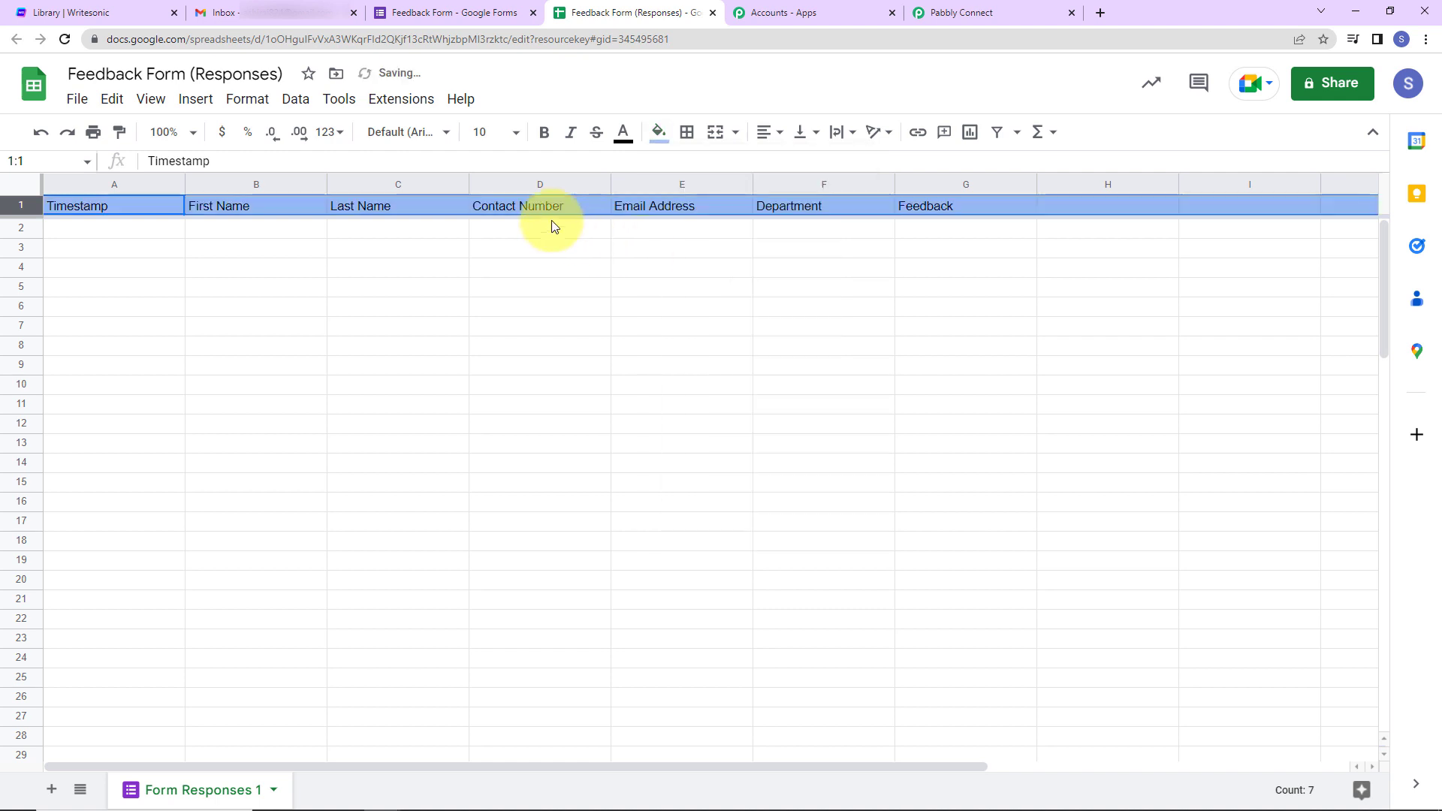
pyautogui.click(687, 134)
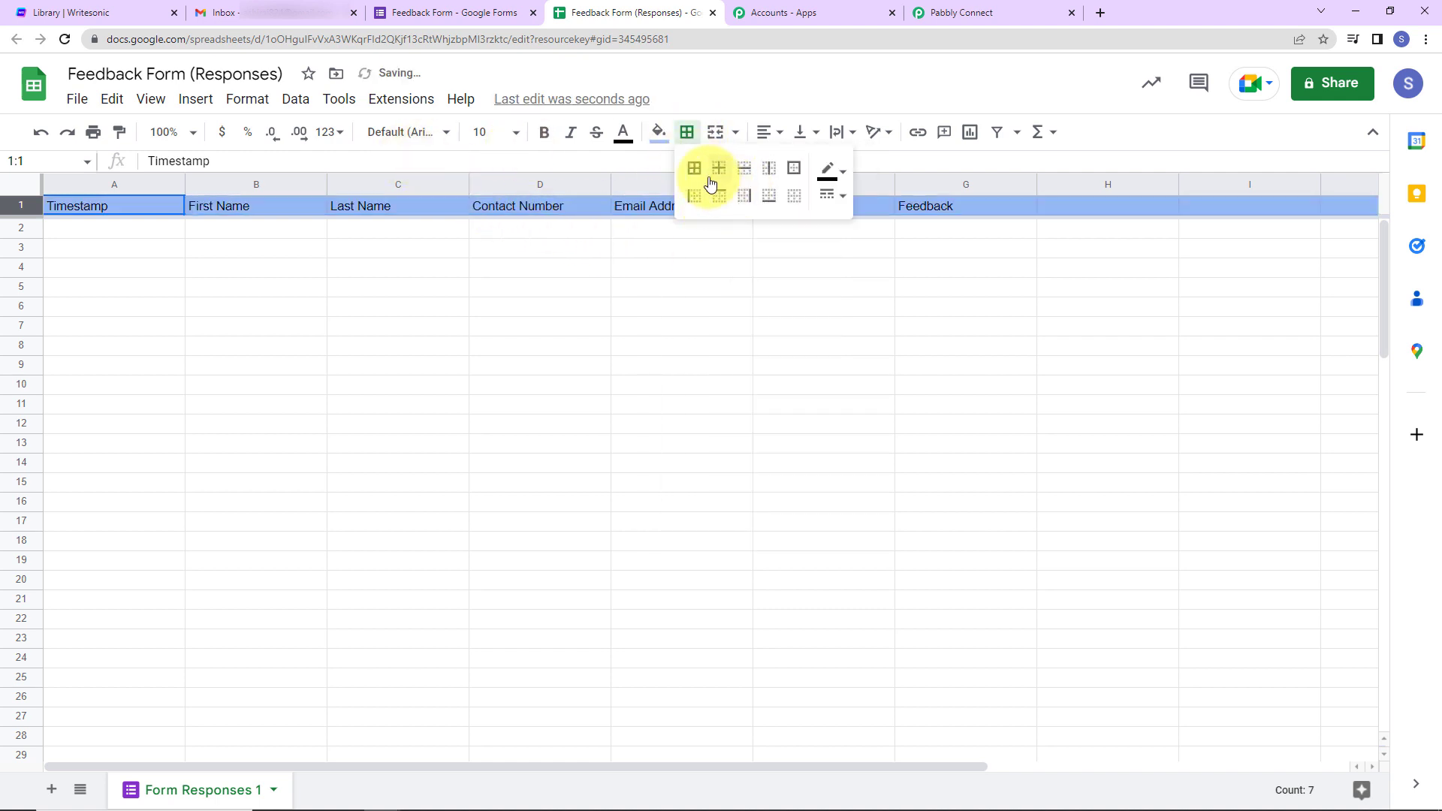
pyautogui.click(694, 168)
pyautogui.click(510, 144)
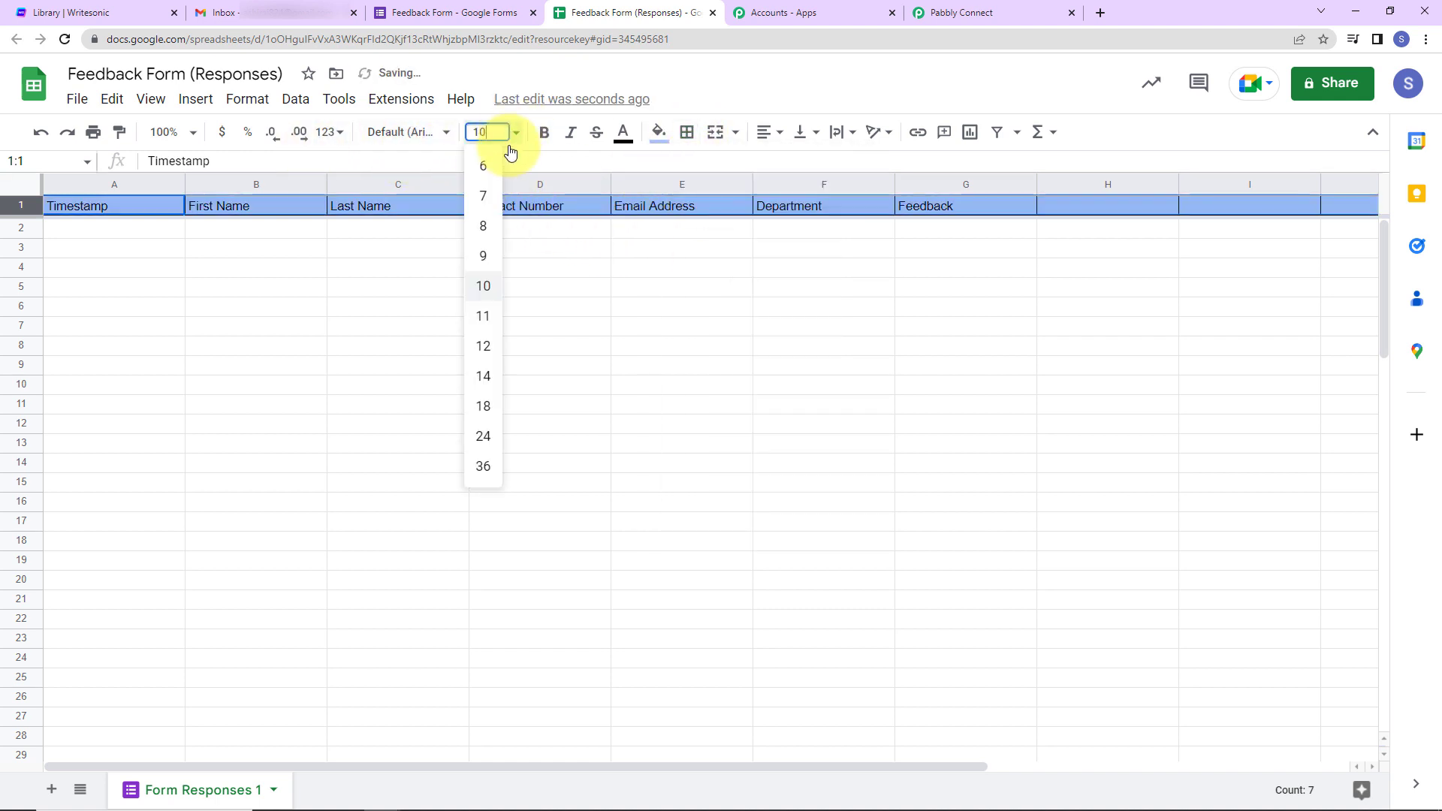
pyautogui.click(483, 347)
pyautogui.click(544, 133)
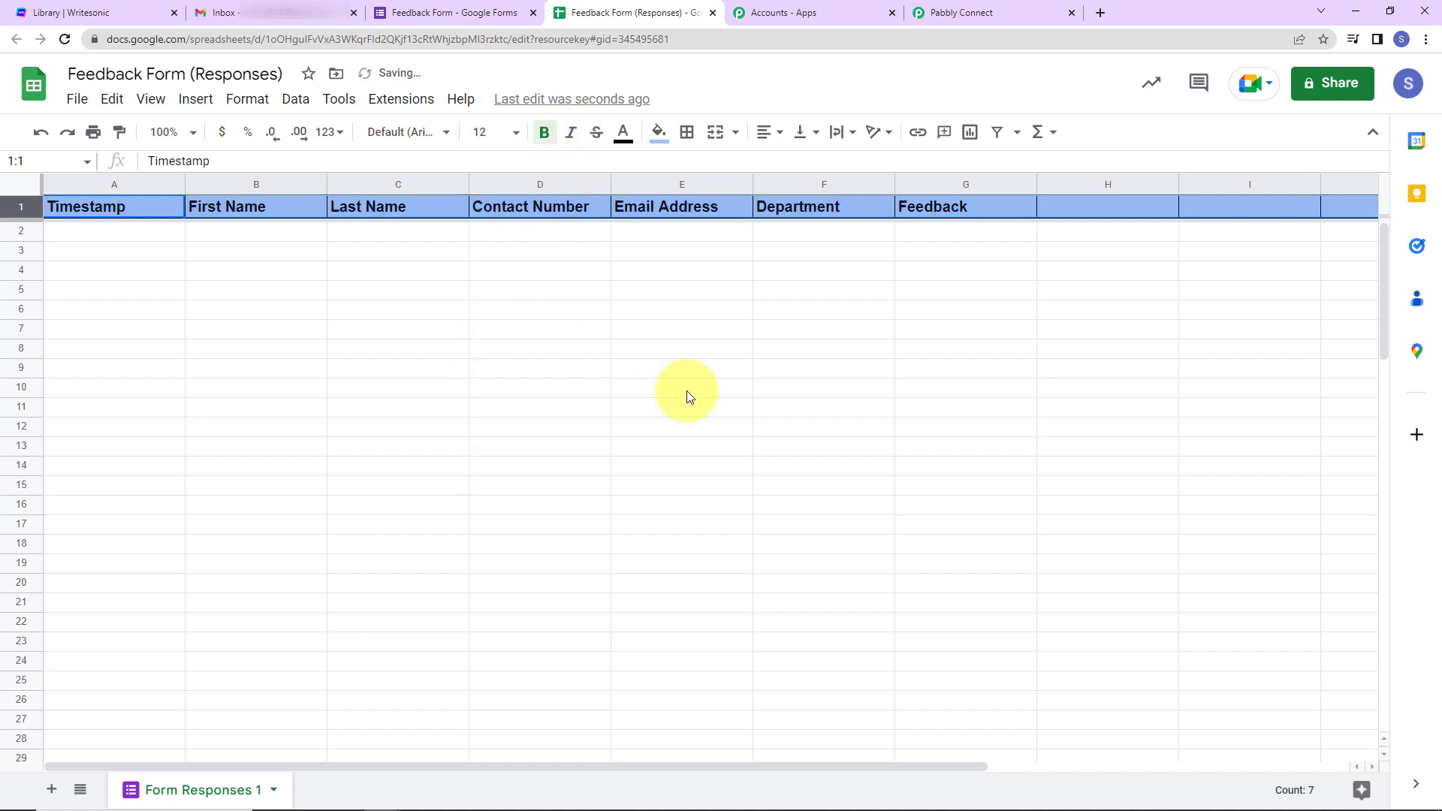
pyautogui.click(684, 406)
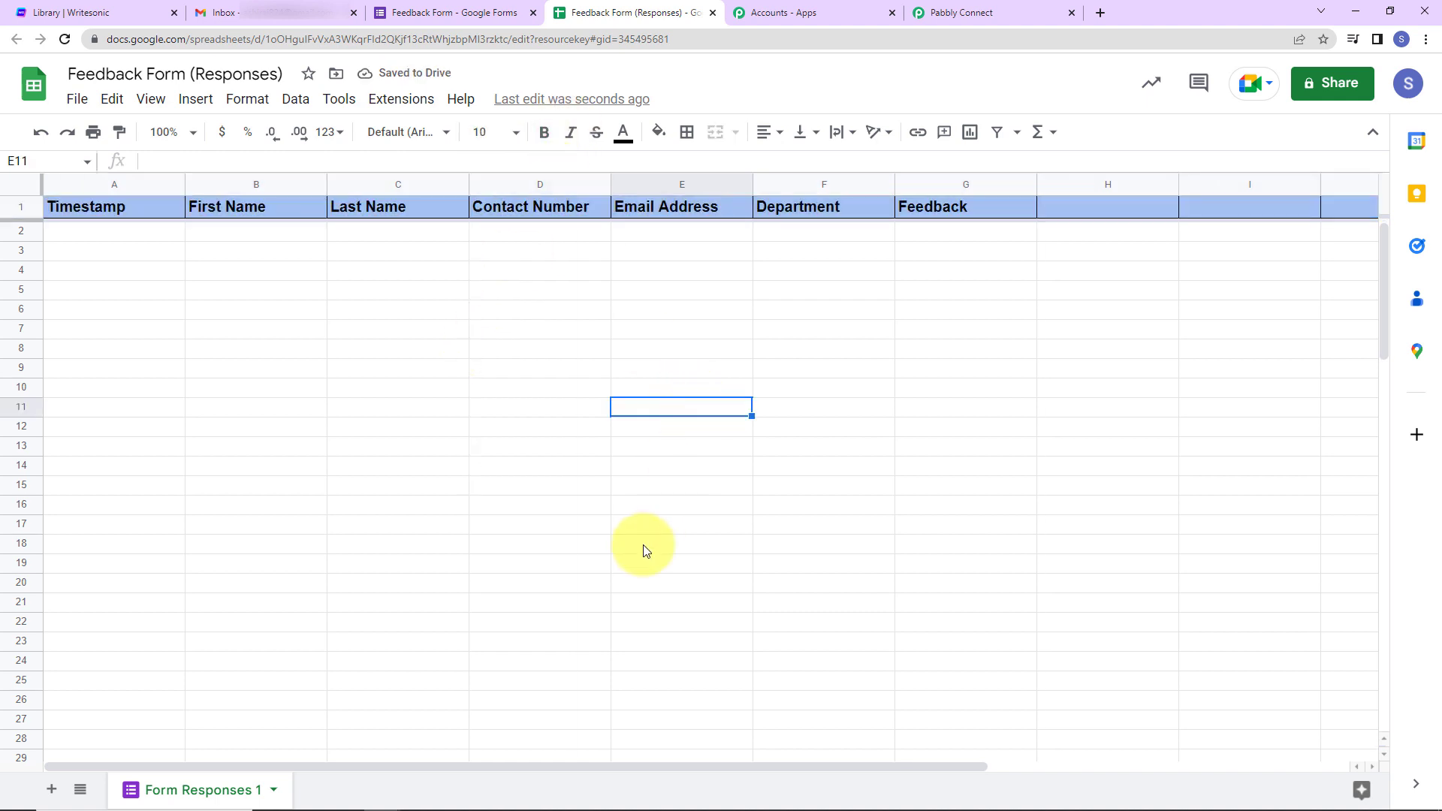
pyautogui.click(461, 14)
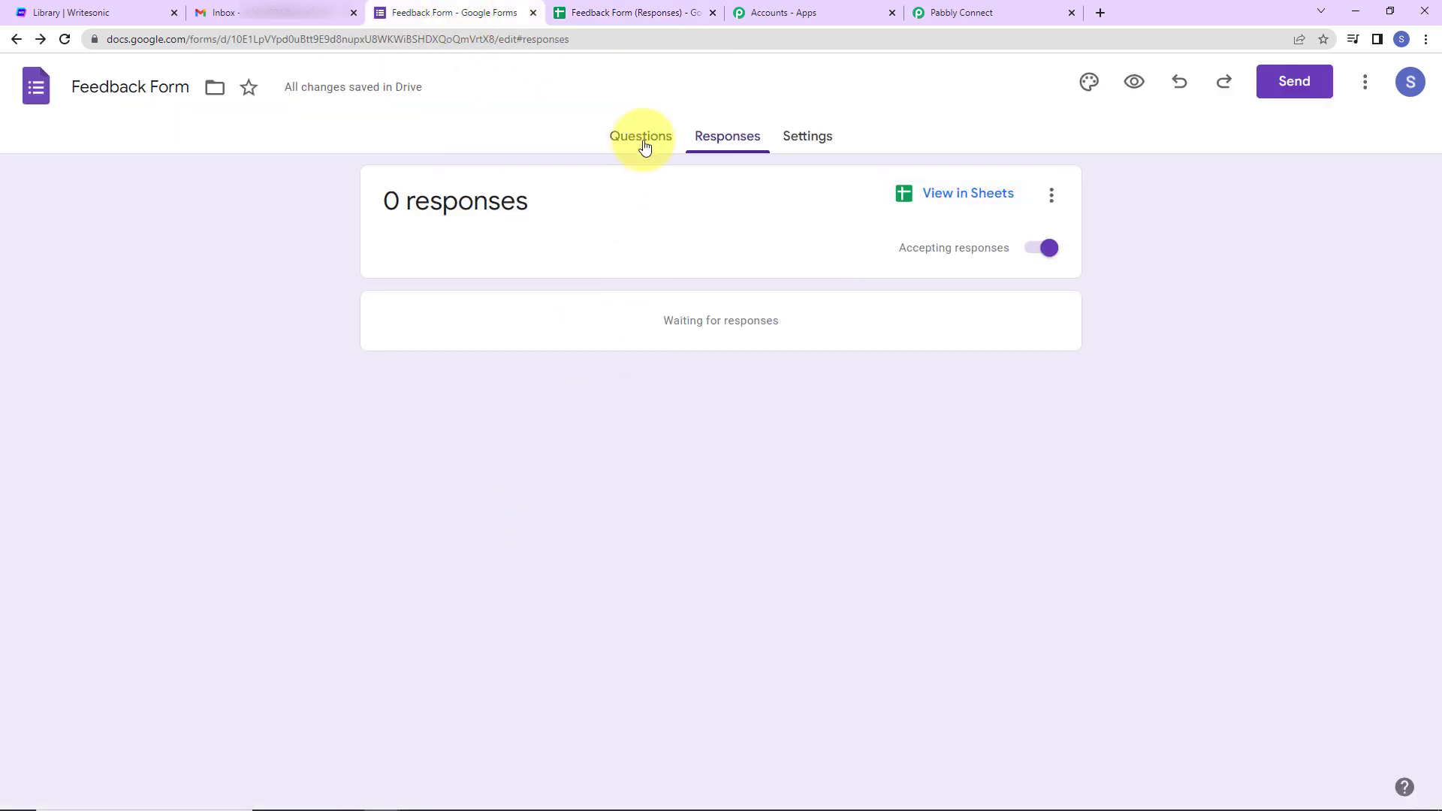
# - In the live form preview, fill in a test name, contact number, e-mail, department and feedback
pyautogui.click(1135, 83)
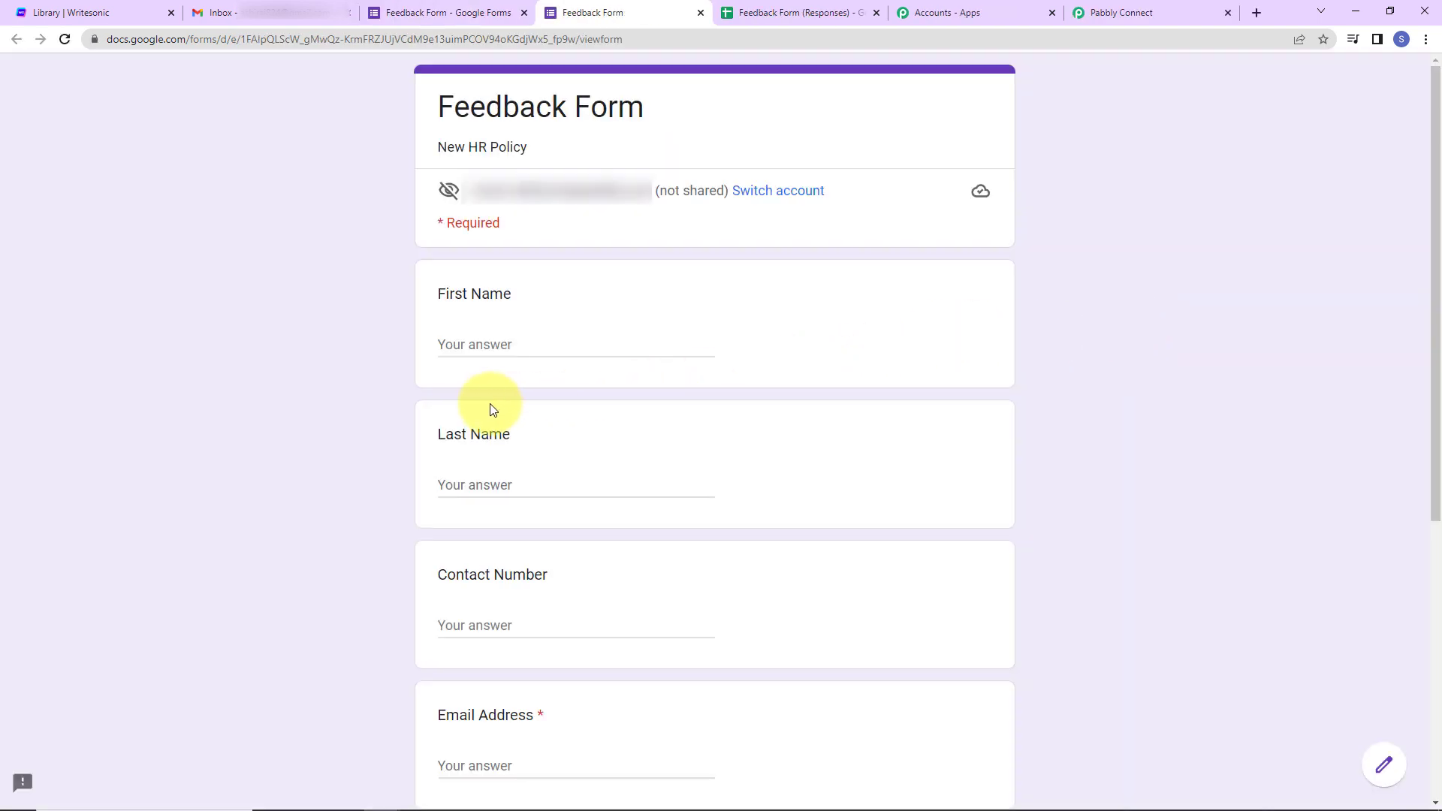
pyautogui.click(495, 339)
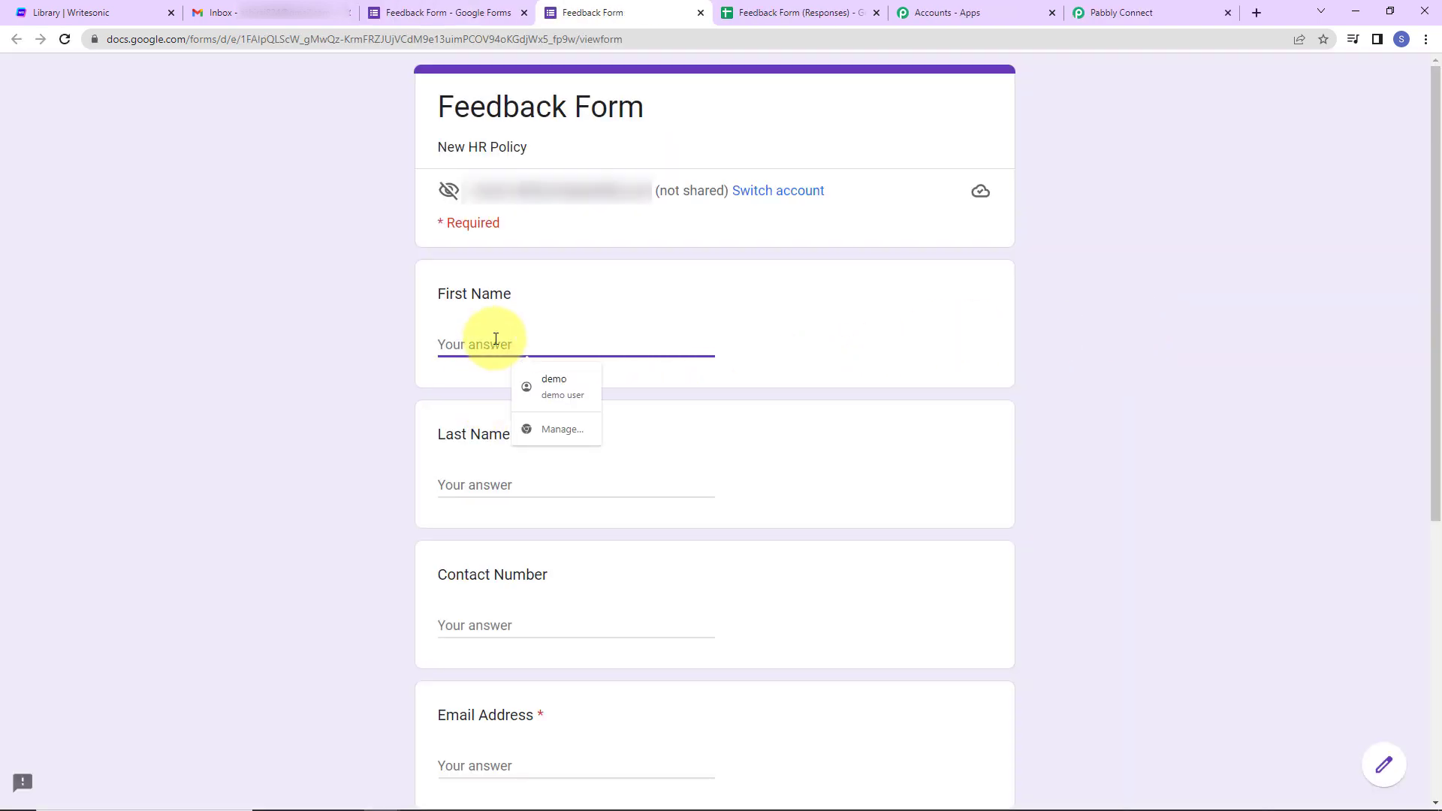
pyautogui.write('Test')
pyautogui.press('Tab')
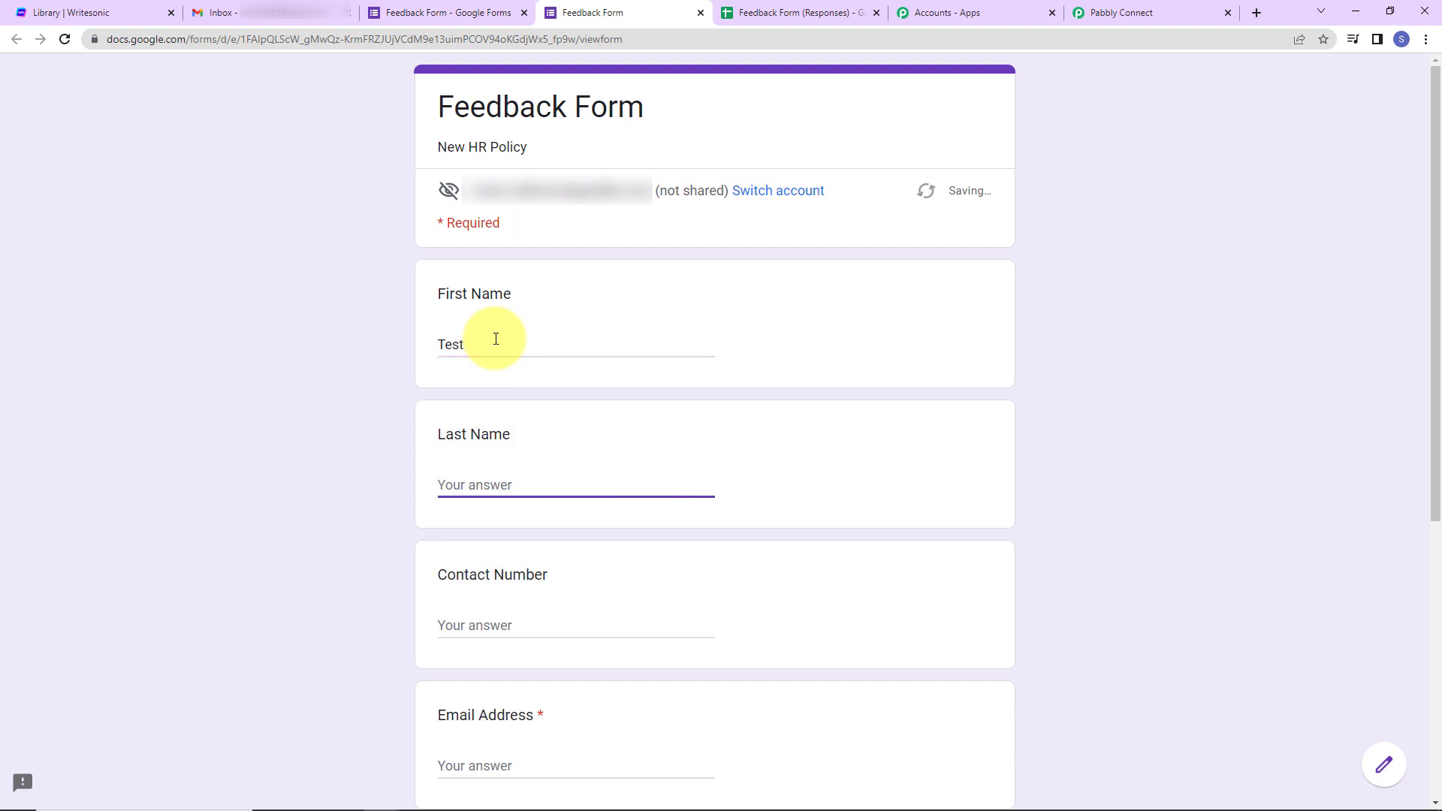
pyautogui.write('User')
pyautogui.press('Tab')
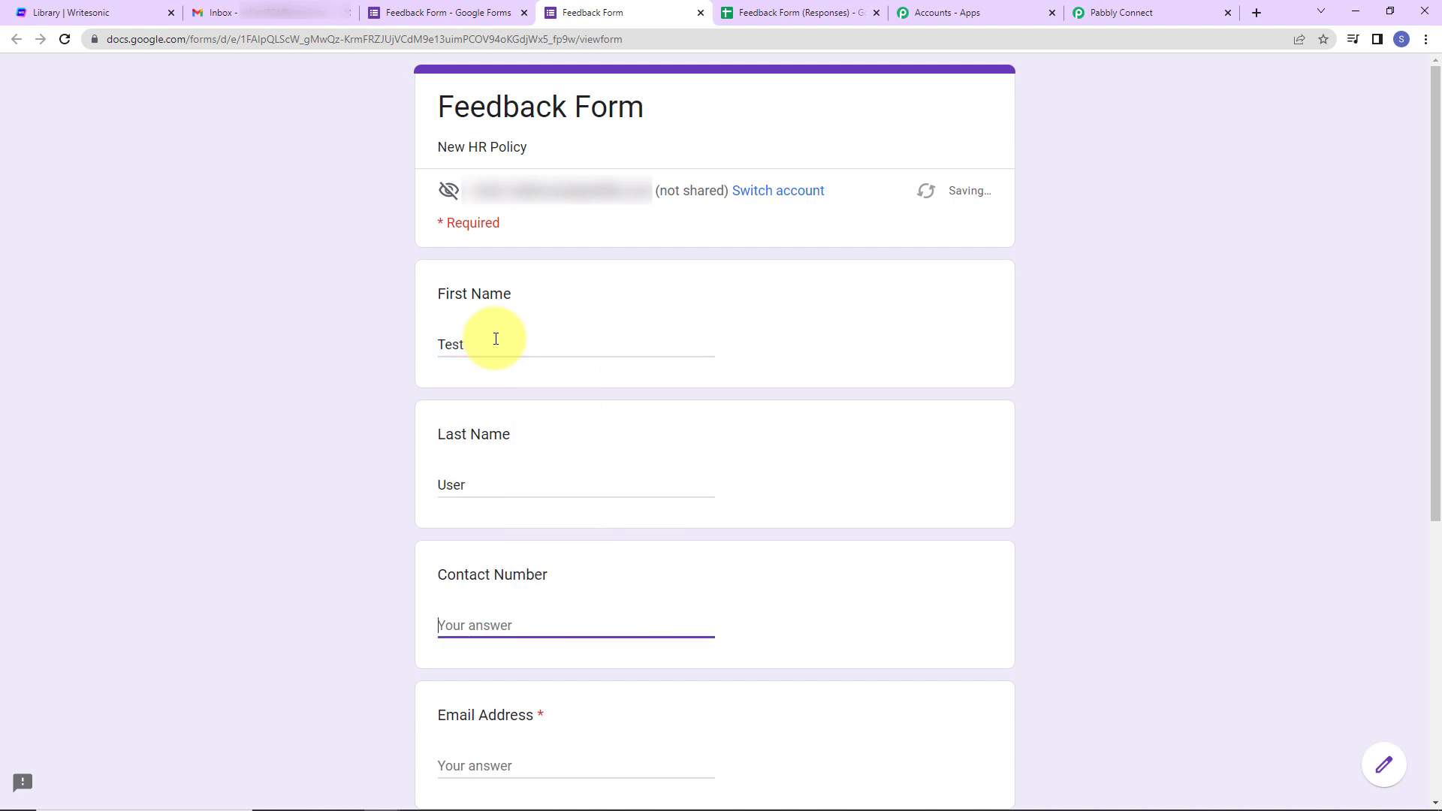
pyautogui.write('9111111111')
pyautogui.scroll(-5, 496, 339)
pyautogui.click(509, 407)
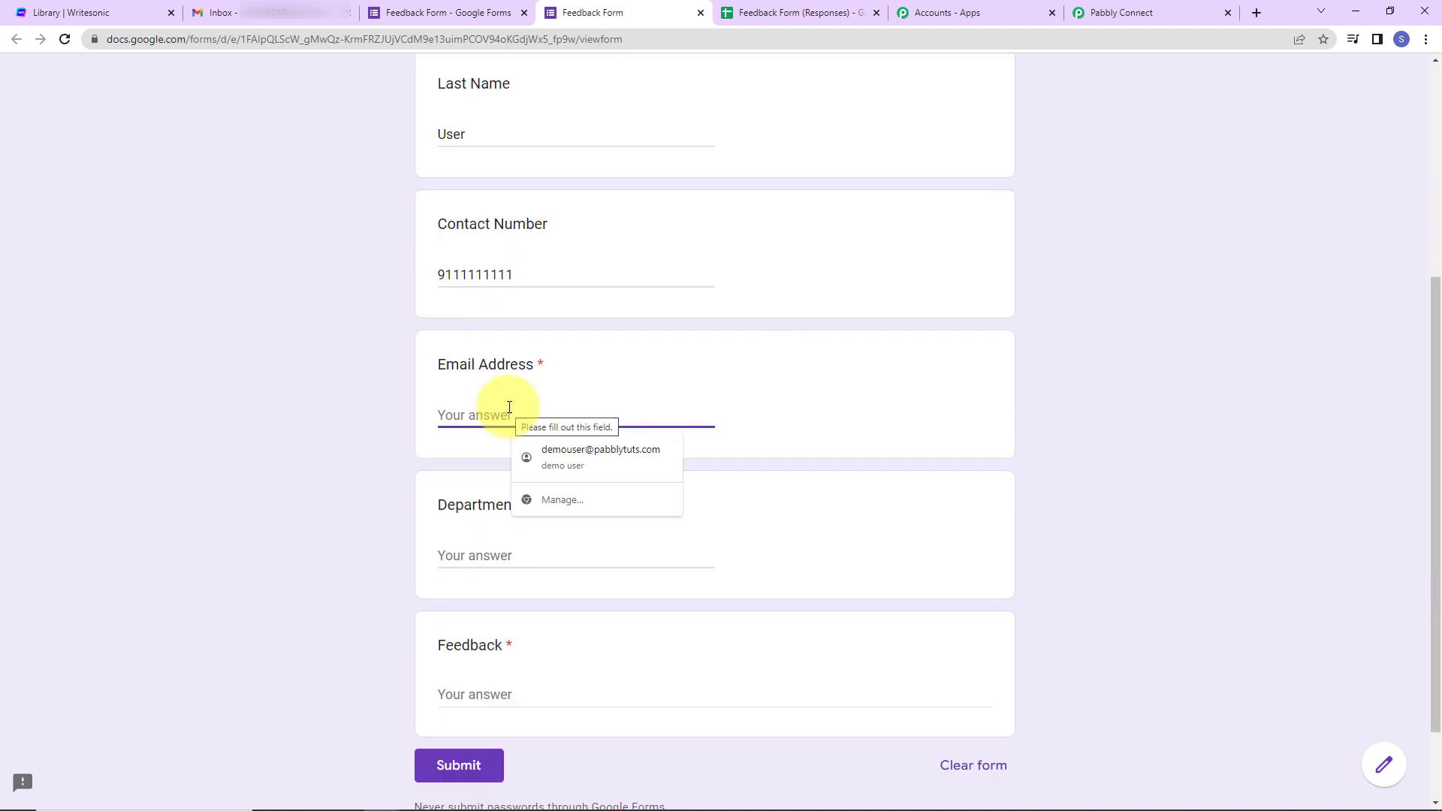
pyautogui.click(517, 556)
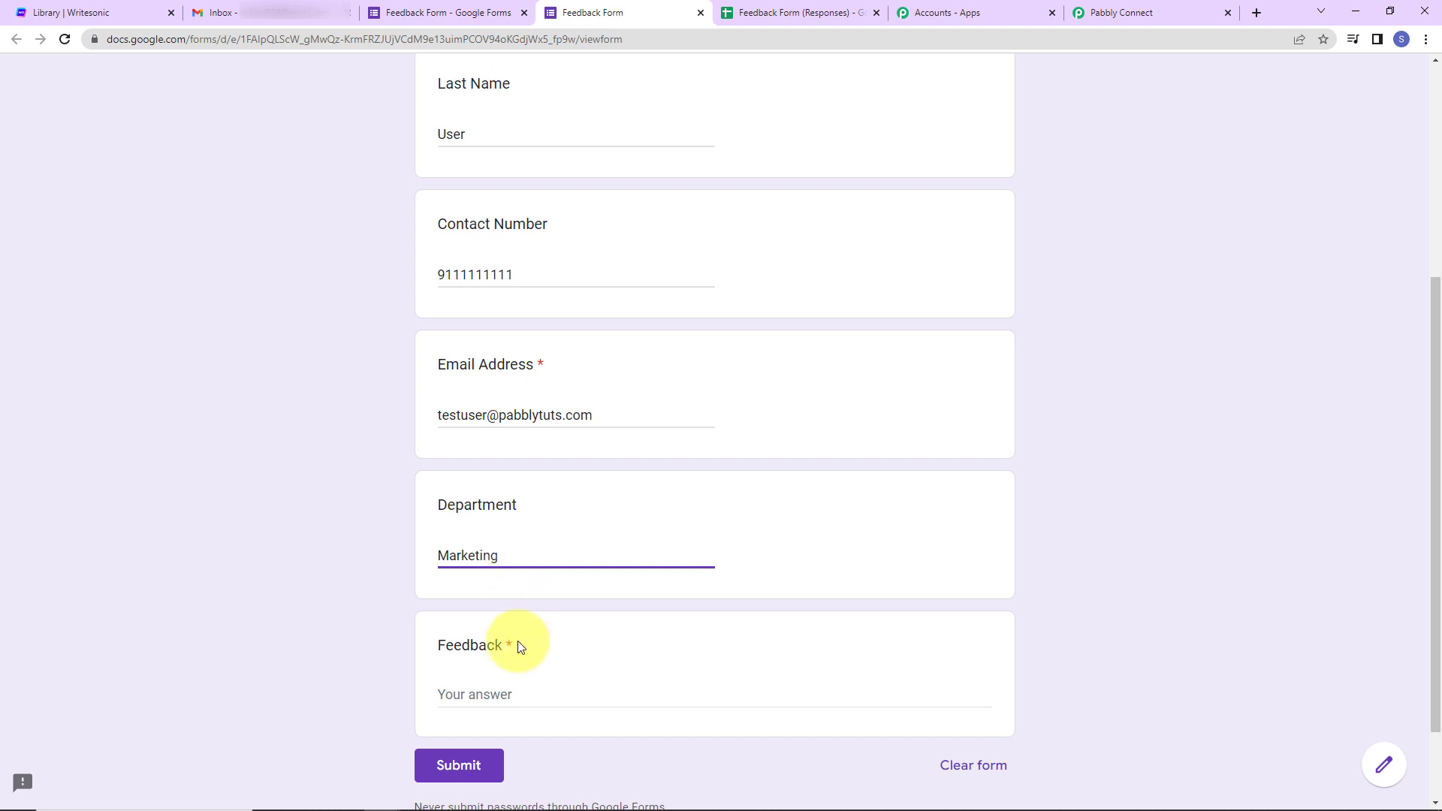
pyautogui.click(517, 693)
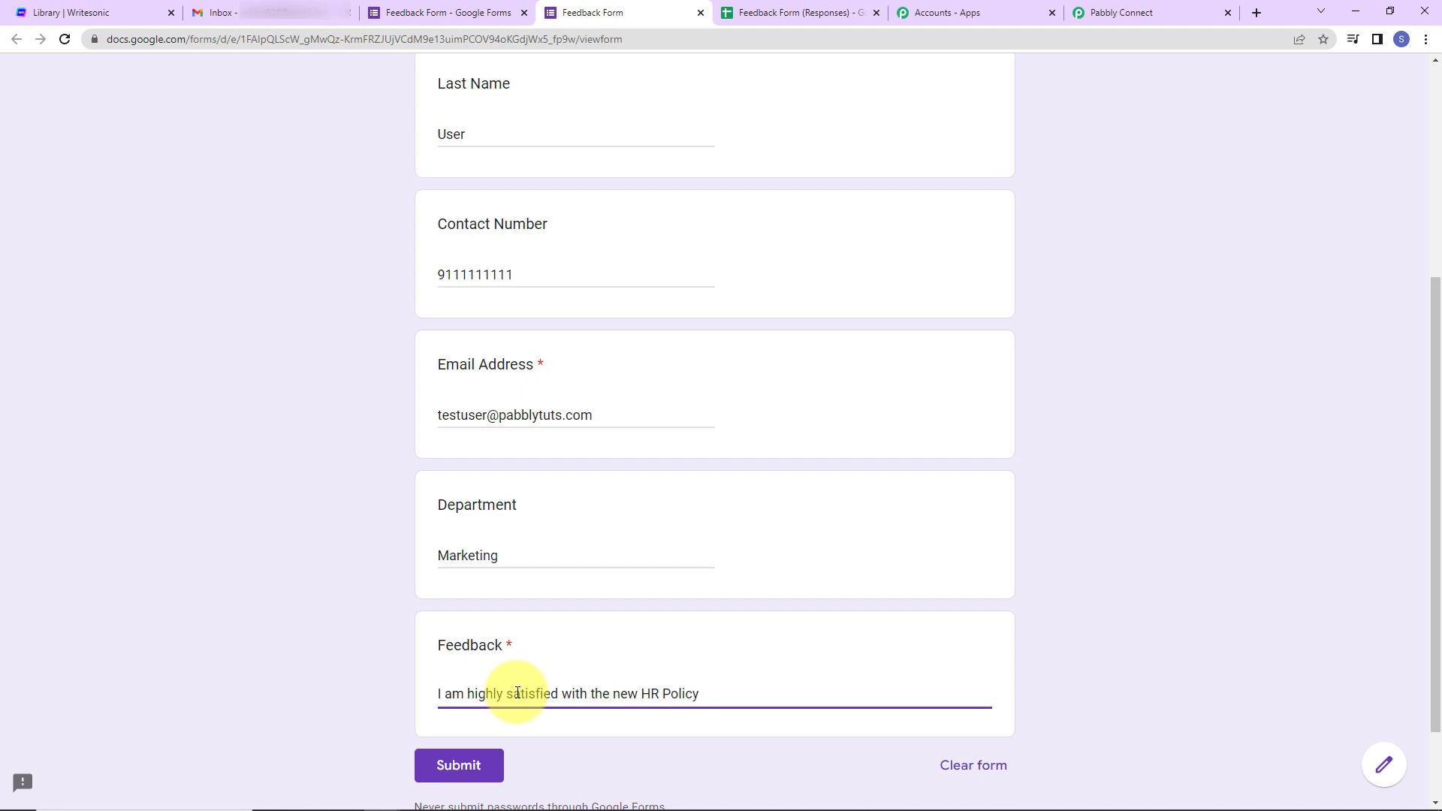
# - Submit the test response and auto-fit column G in the responses sheet
pyautogui.click(462, 765)
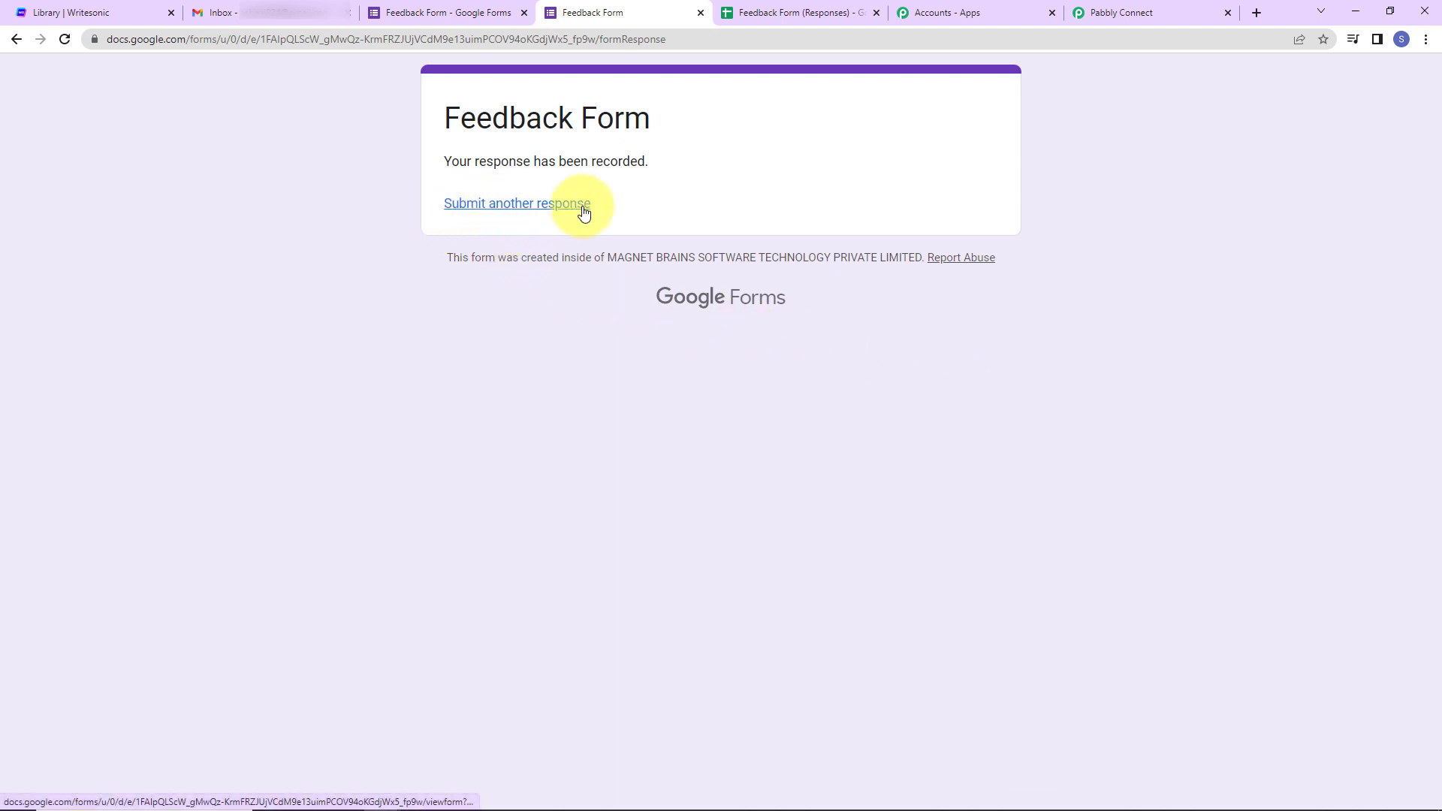
pyautogui.click(800, 11)
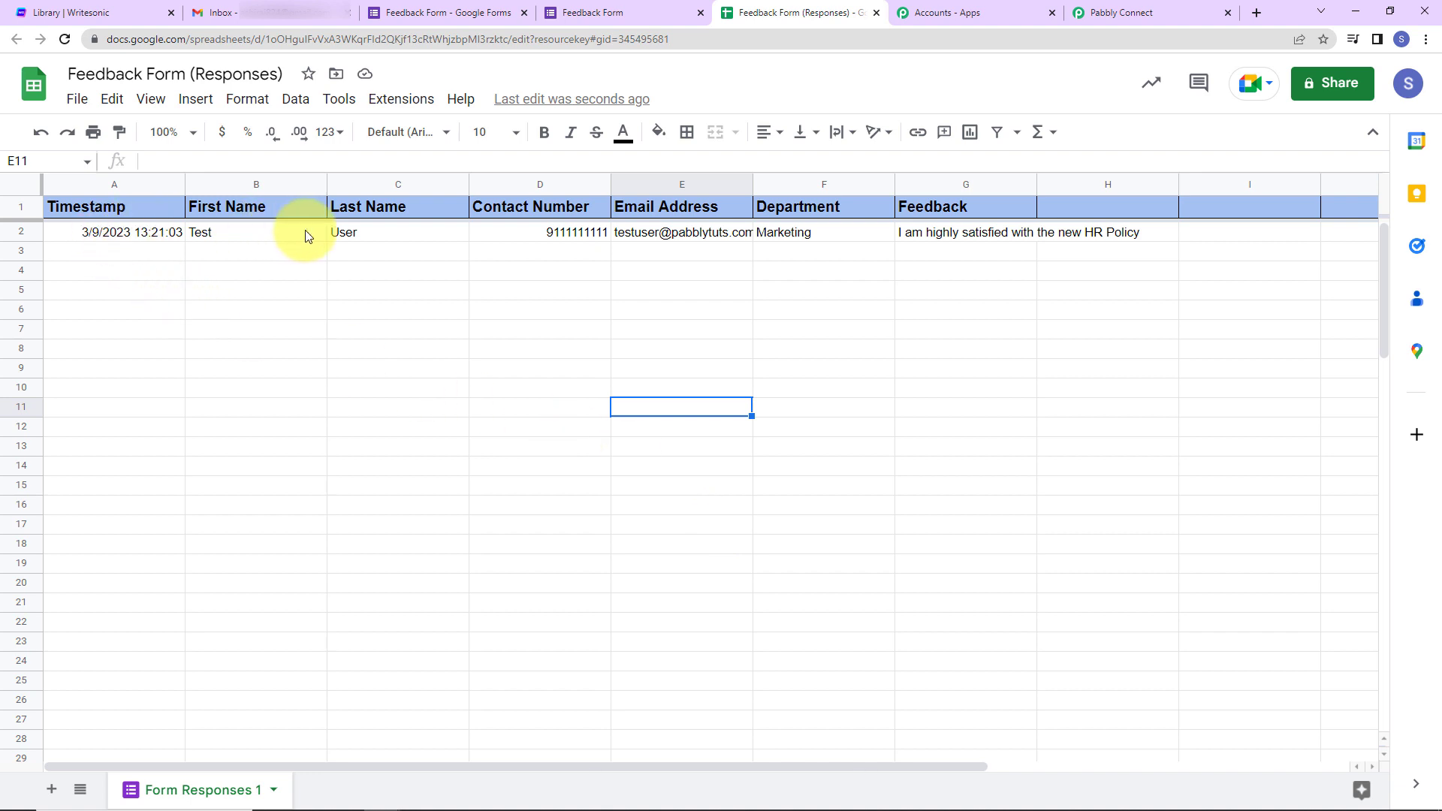
pyautogui.doubleClick(1036, 180)
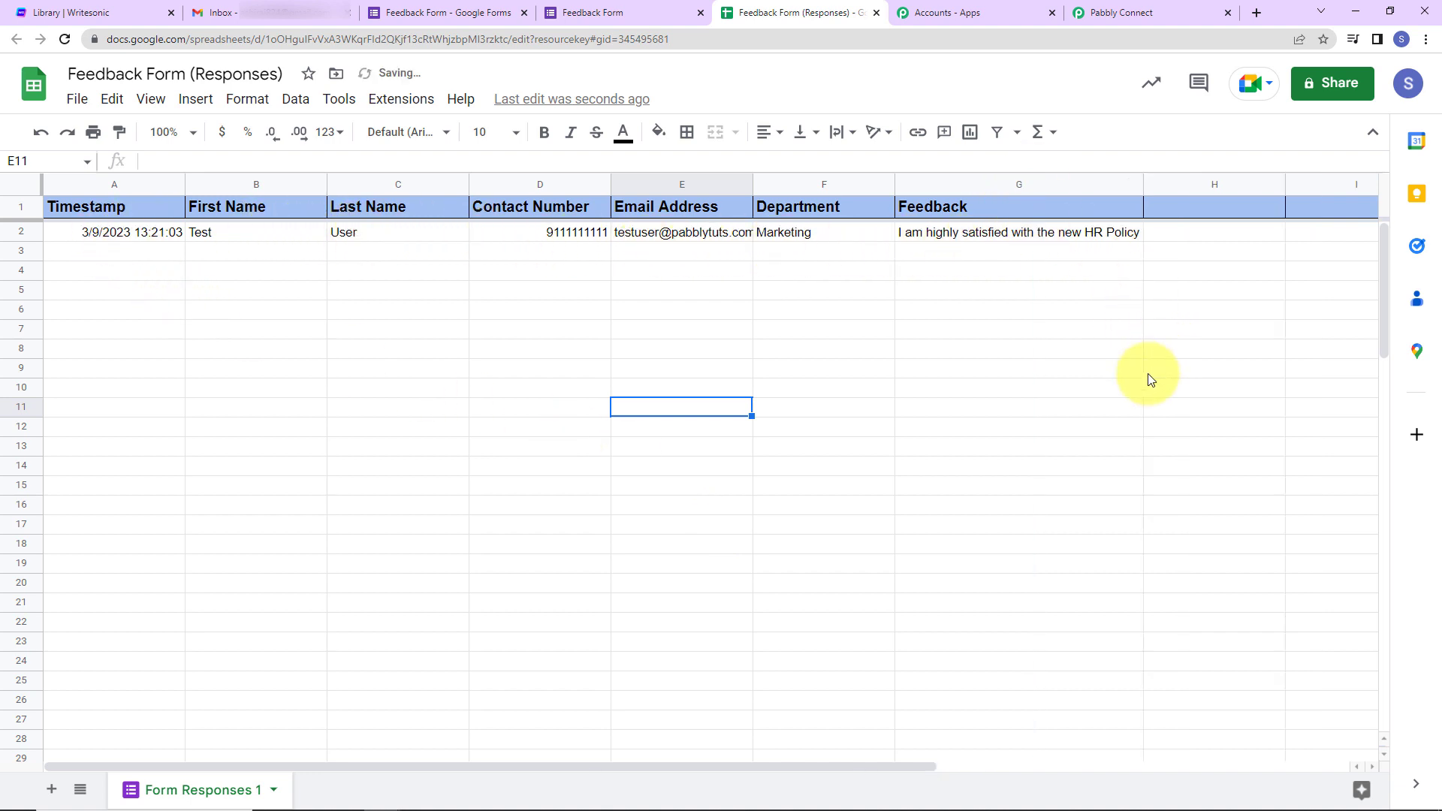
pyautogui.click(413, 110)
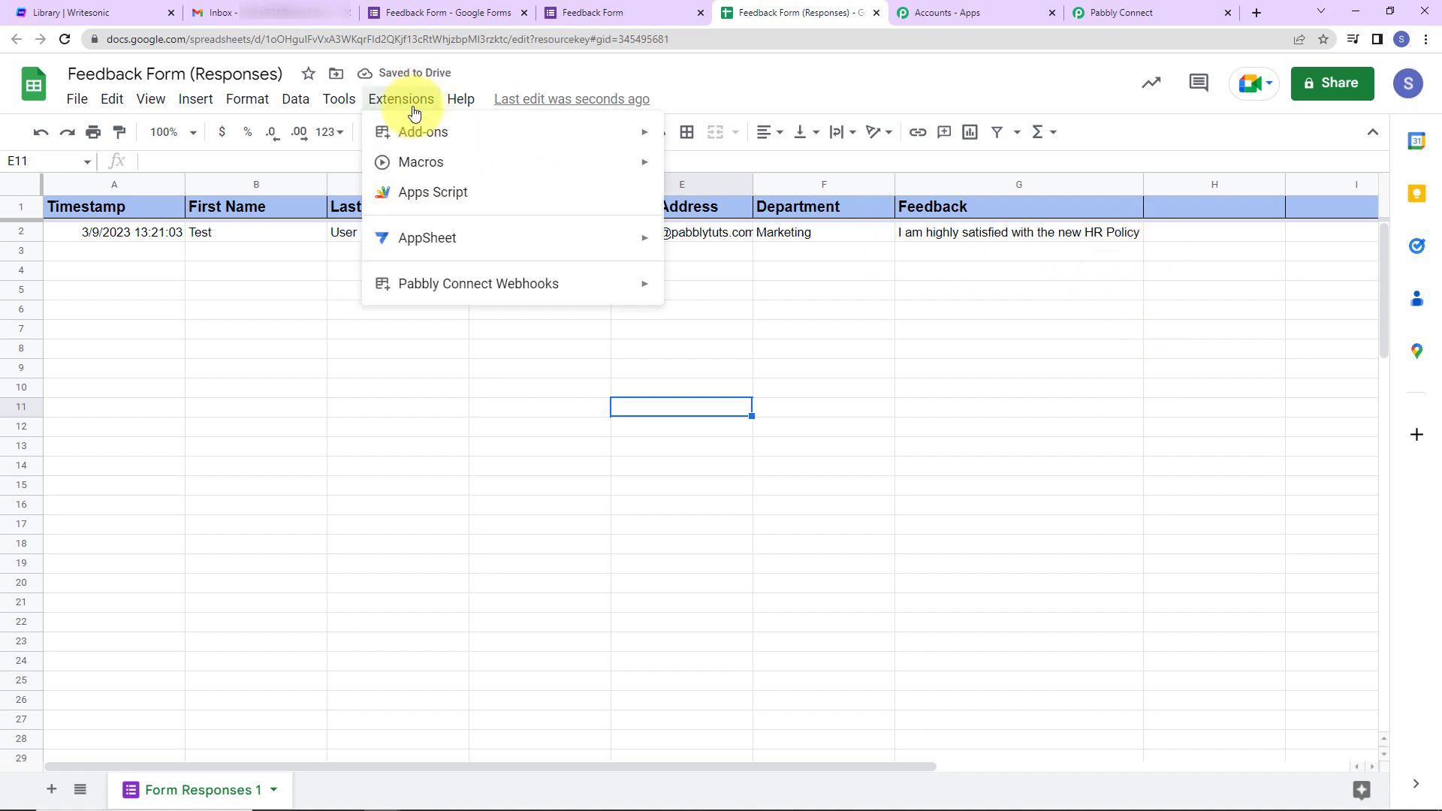
pyautogui.moveTo(420, 132)
pyautogui.click(730, 141)
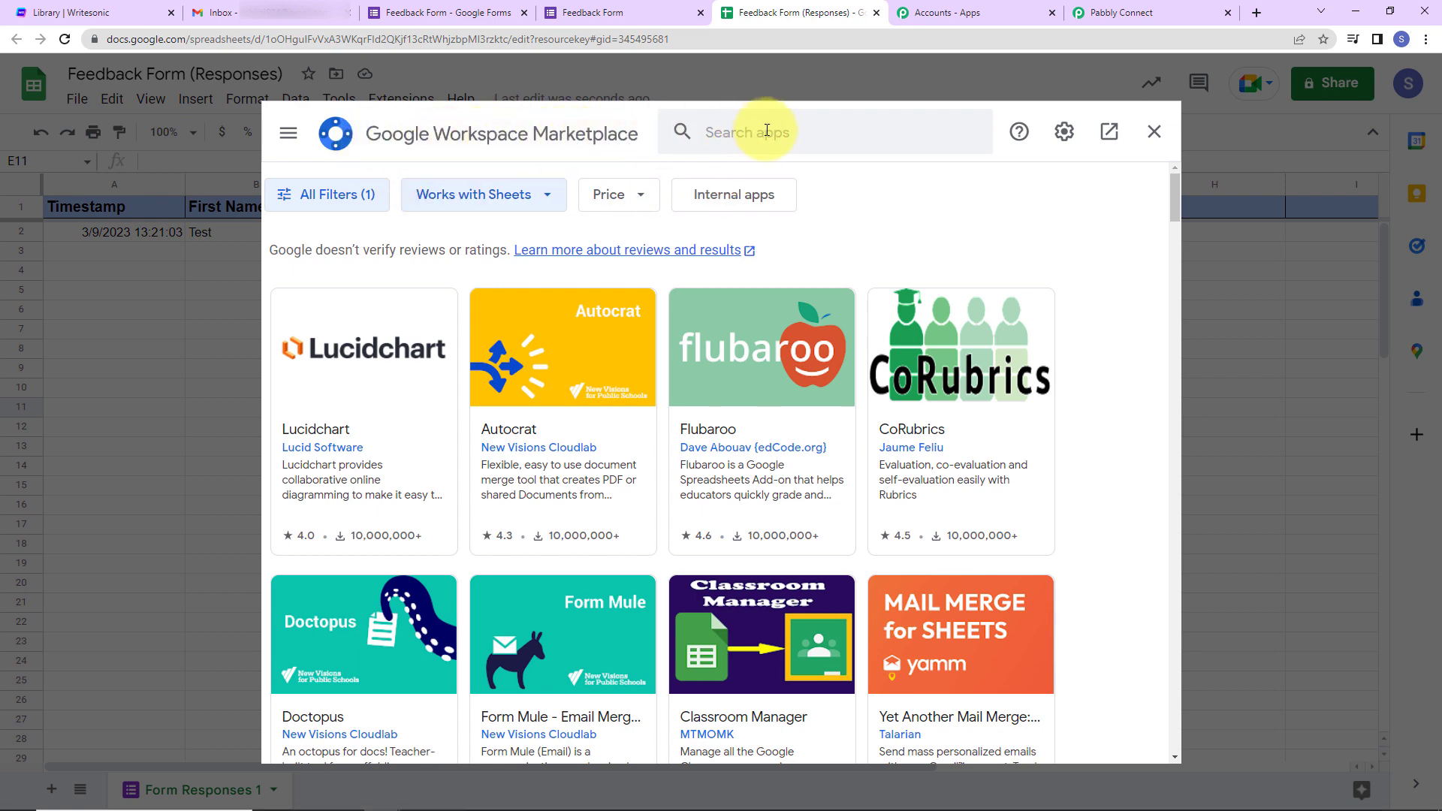
pyautogui.click(766, 130)
pyautogui.write('Pabb')
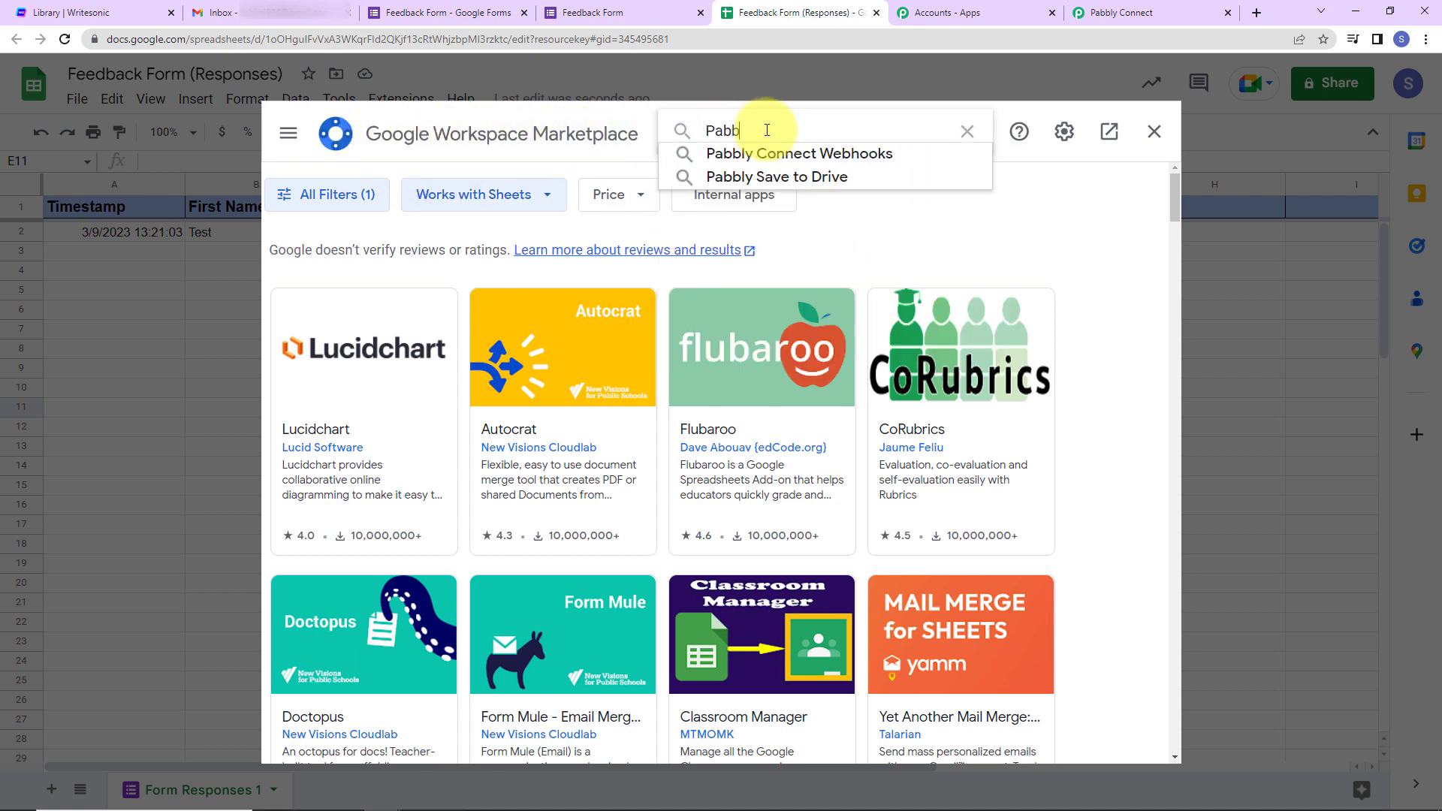
pyautogui.write('ly')
pyautogui.click(774, 153)
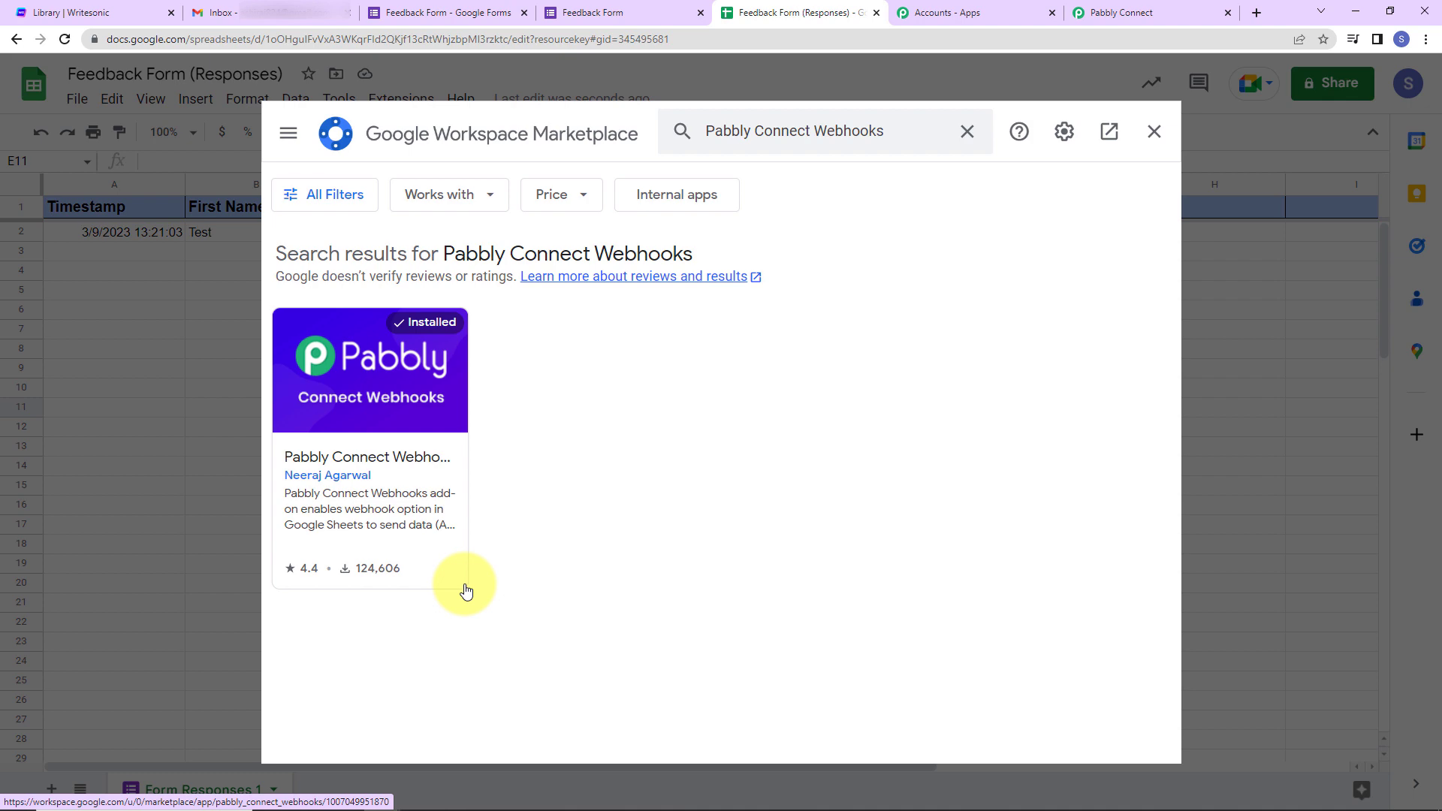
pyautogui.click(1154, 132)
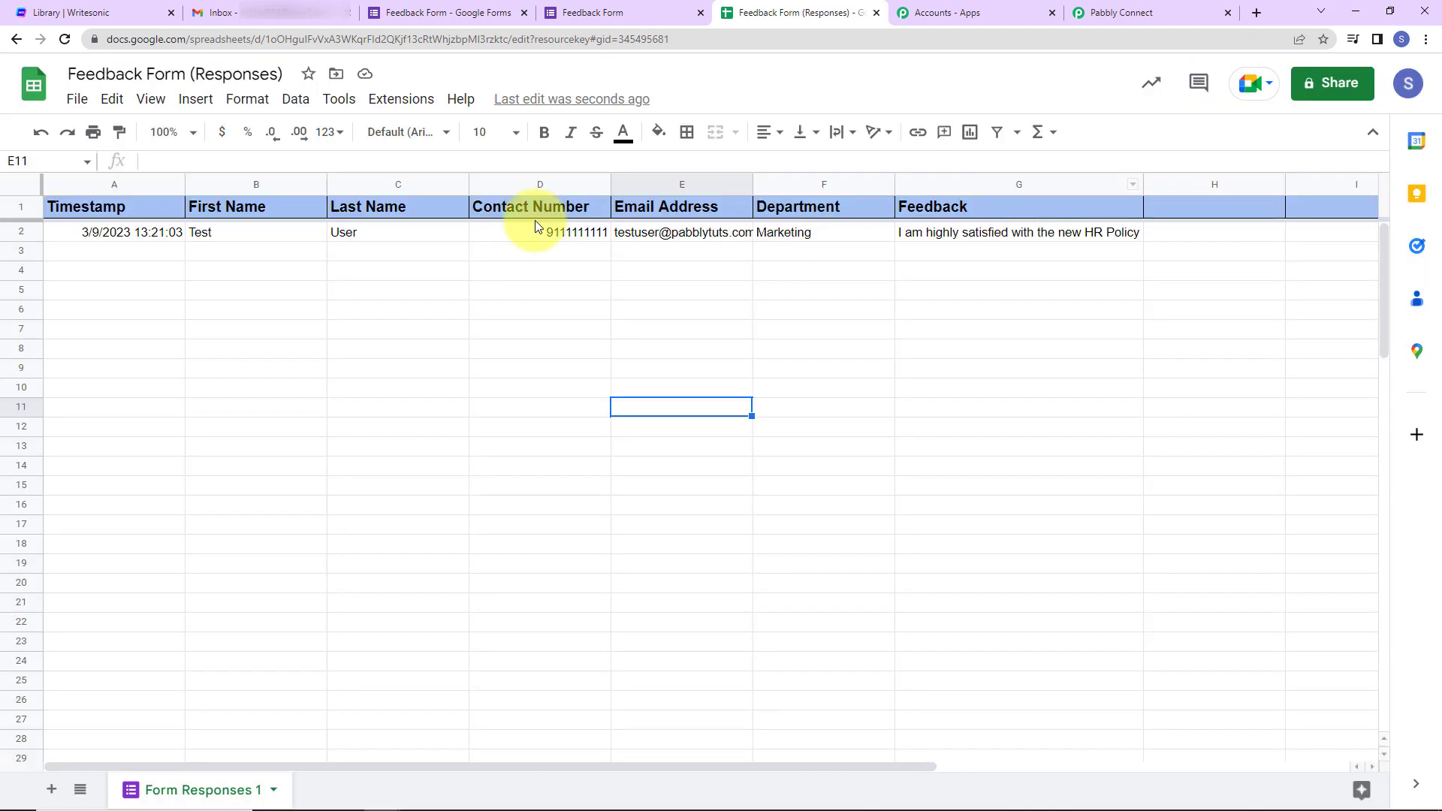
# - Open the Pabbly Connect Webhooks Initial Setup and paste in the workflow's webhook URL
pyautogui.click(63, 39)
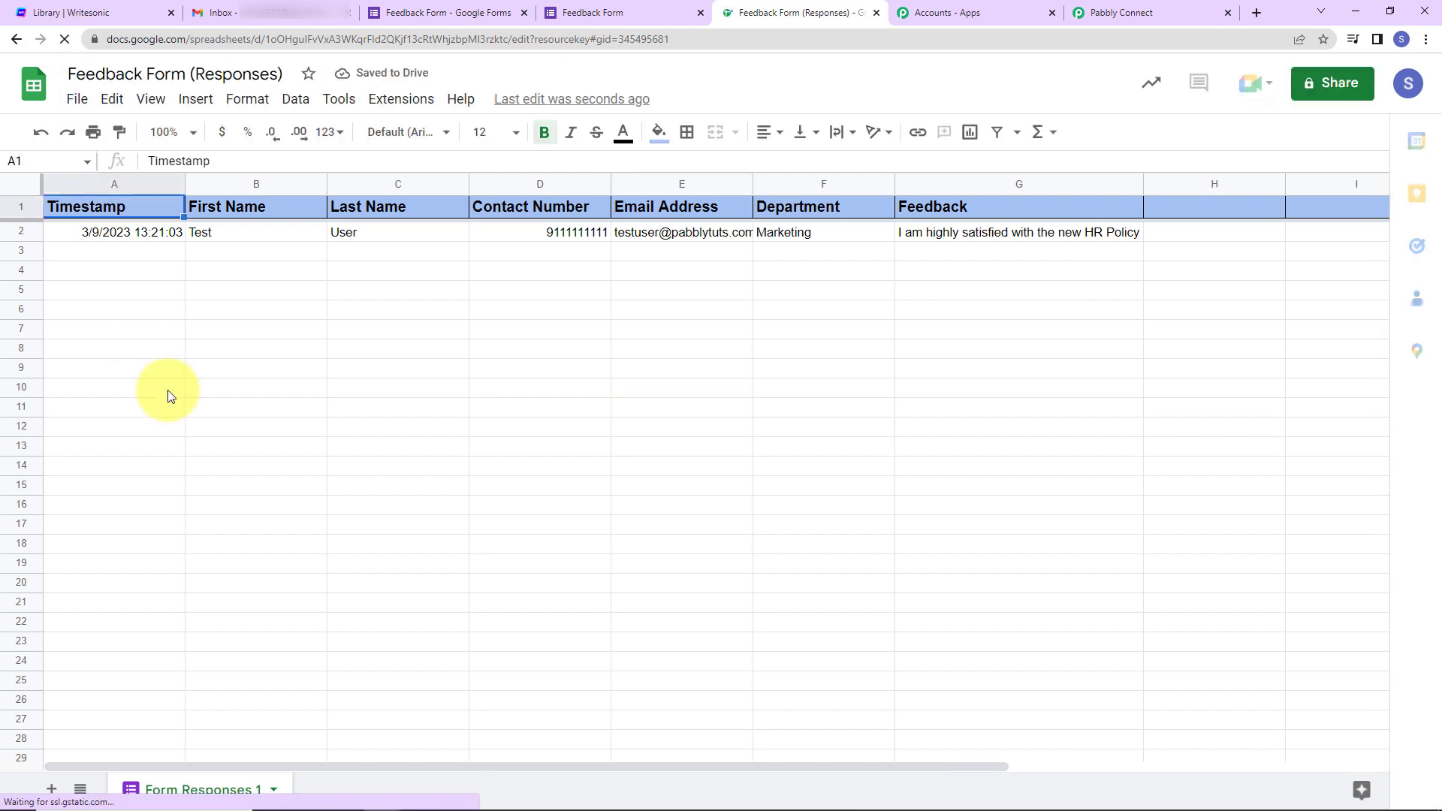
pyautogui.click(394, 100)
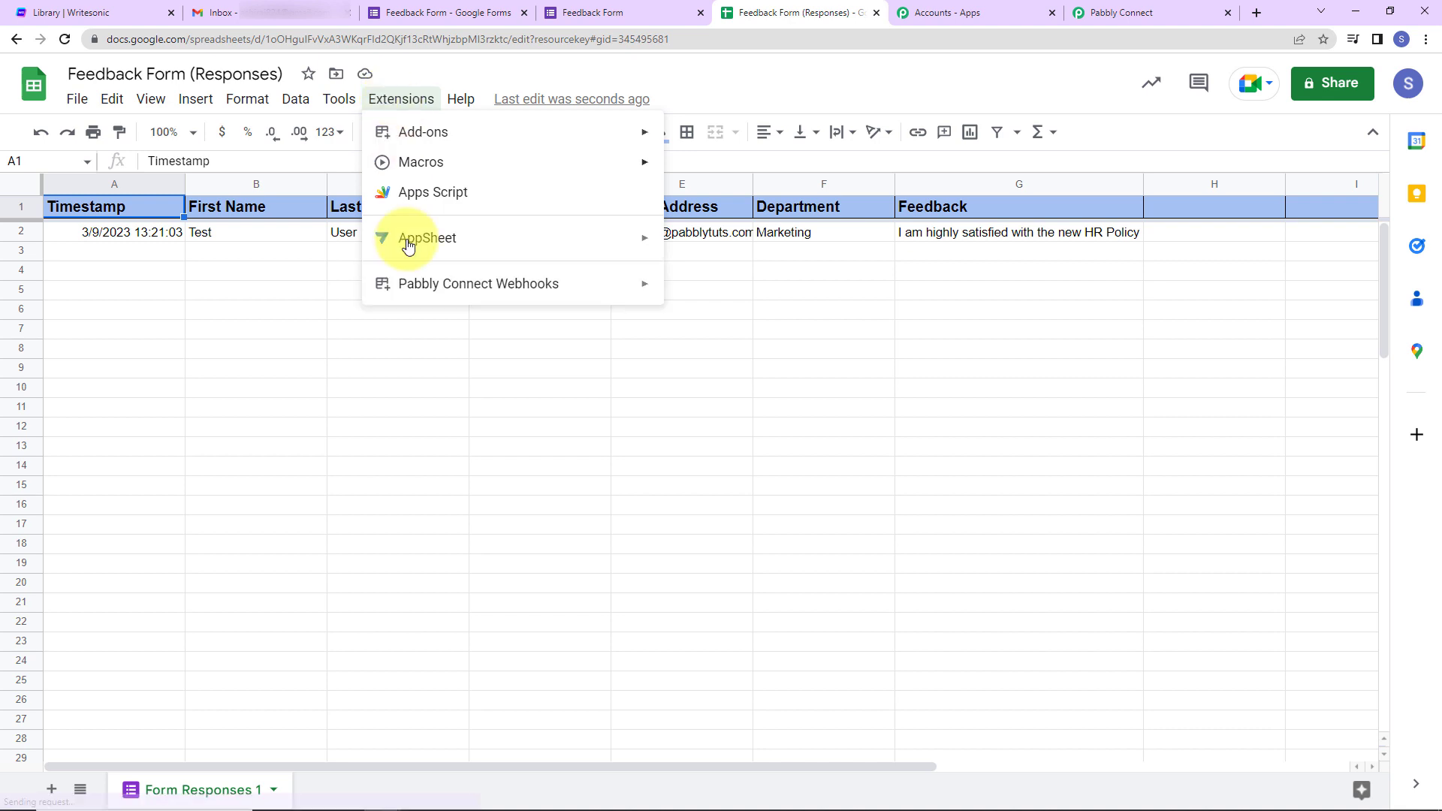
pyautogui.moveTo(612, 288)
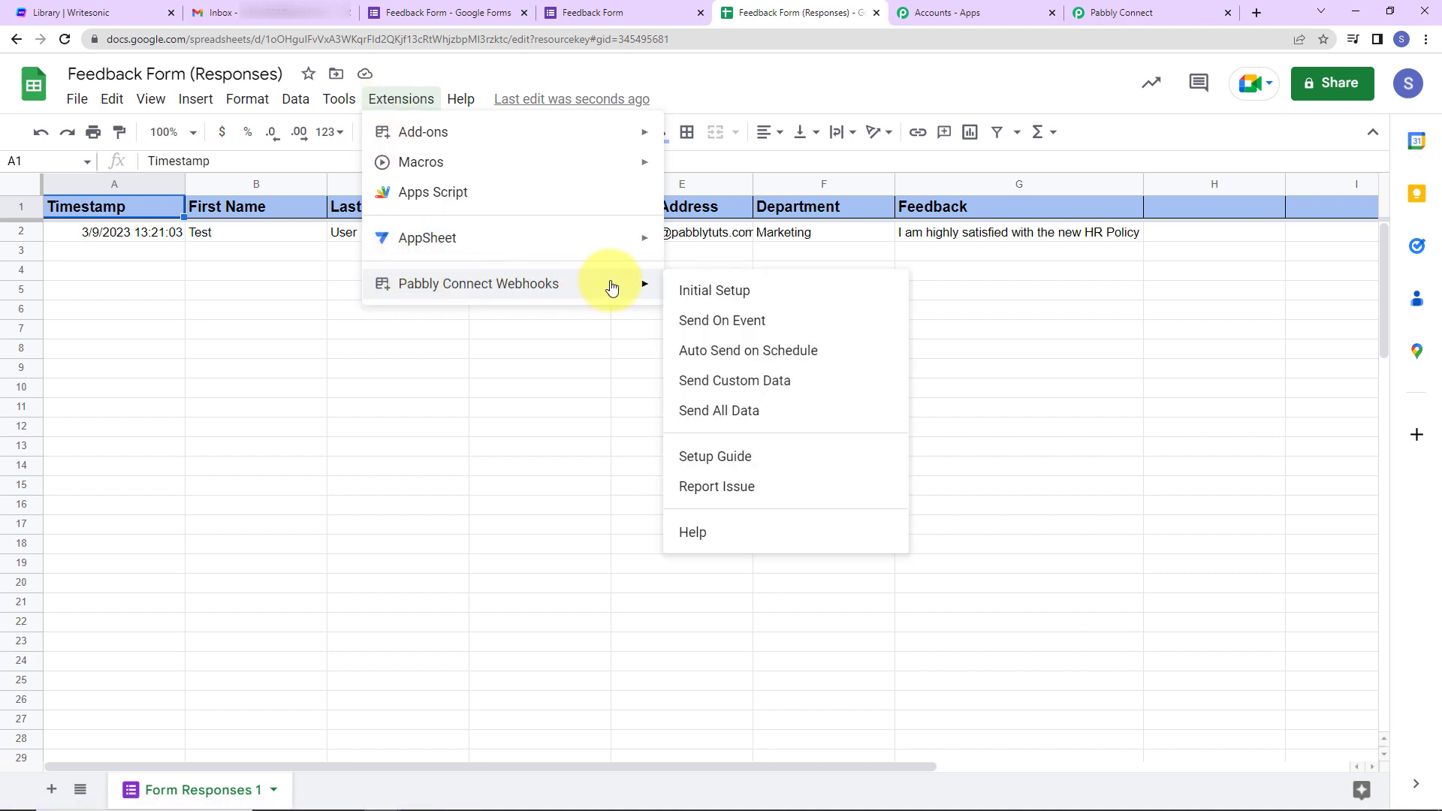
pyautogui.click(739, 296)
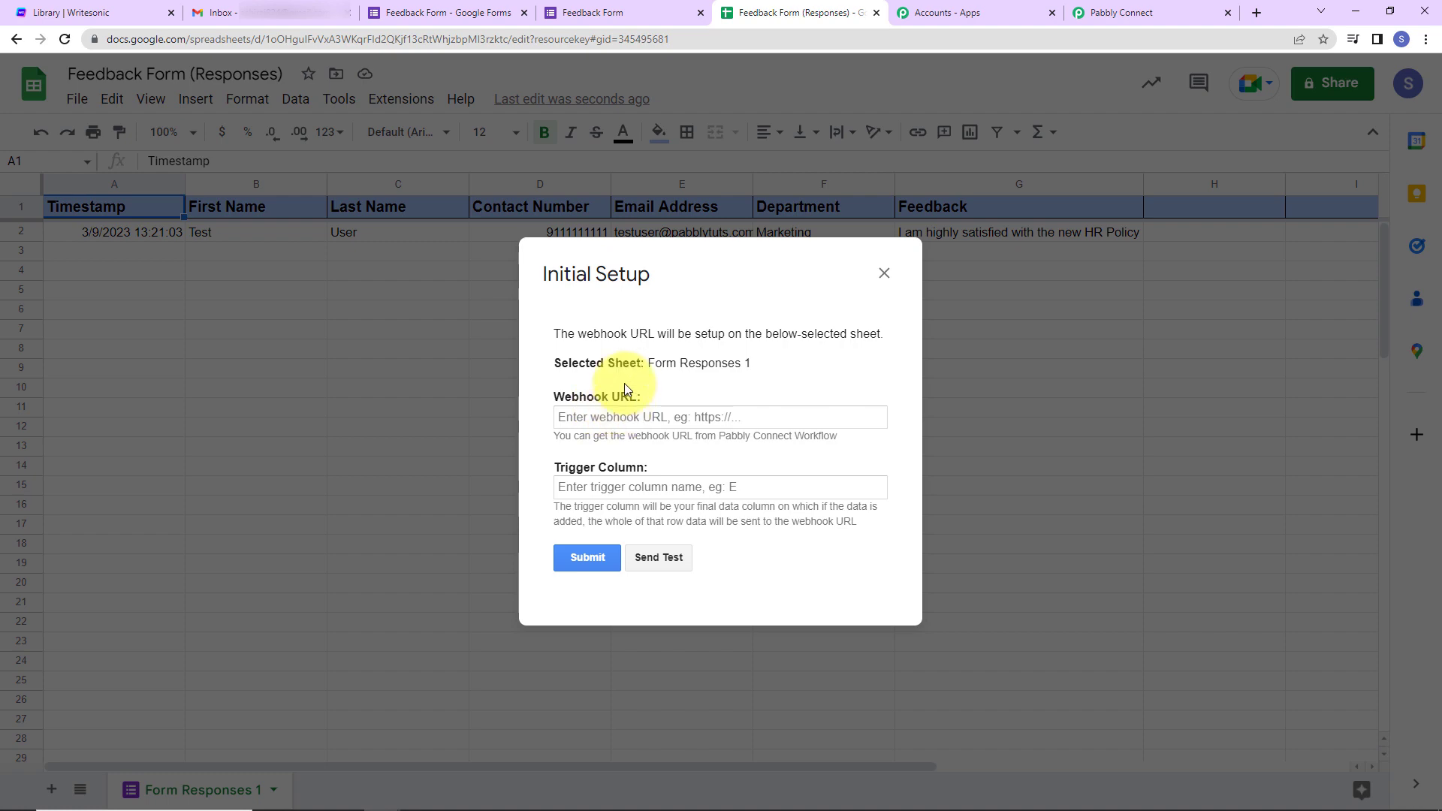
pyautogui.click(1130, 12)
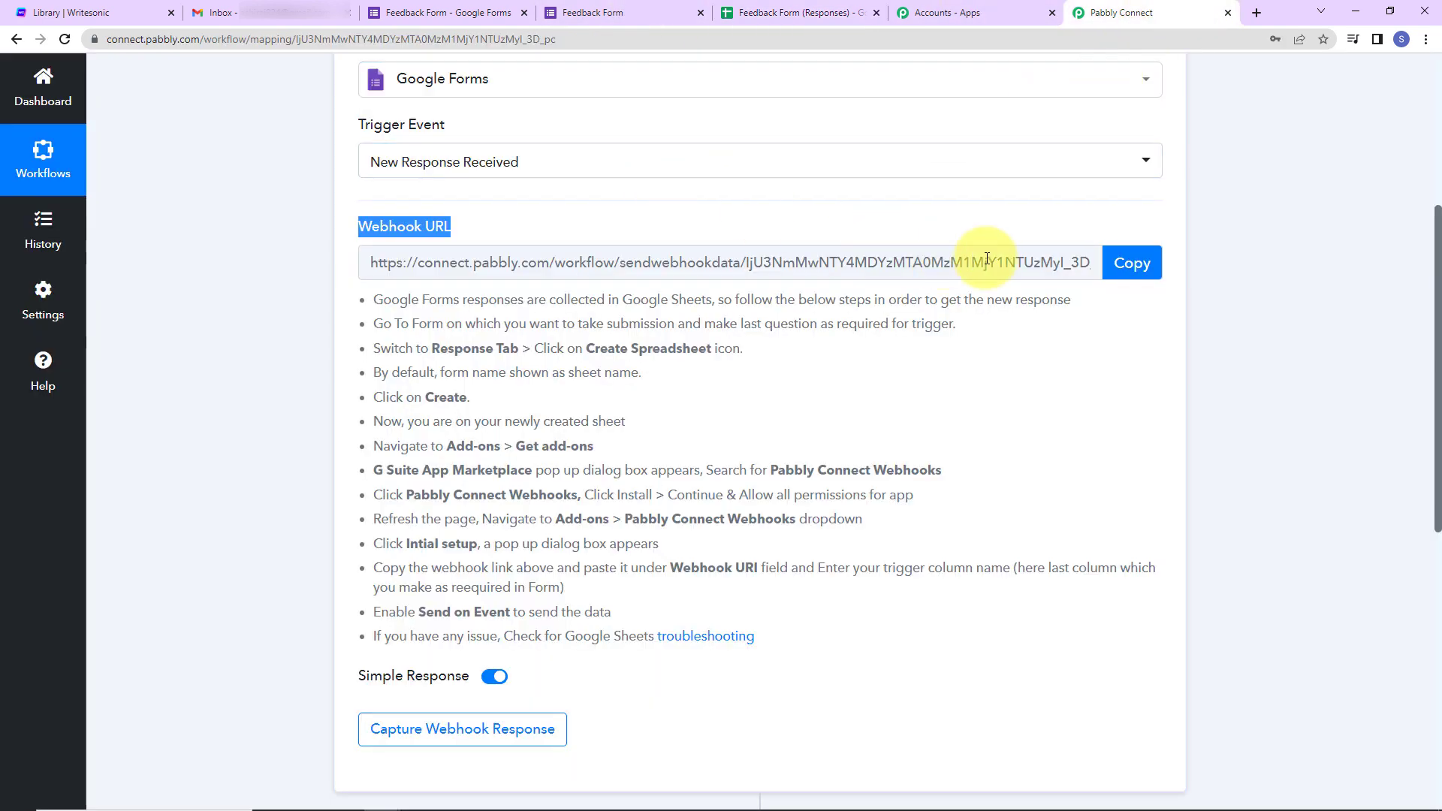
pyautogui.click(1132, 263)
pyautogui.click(800, 23)
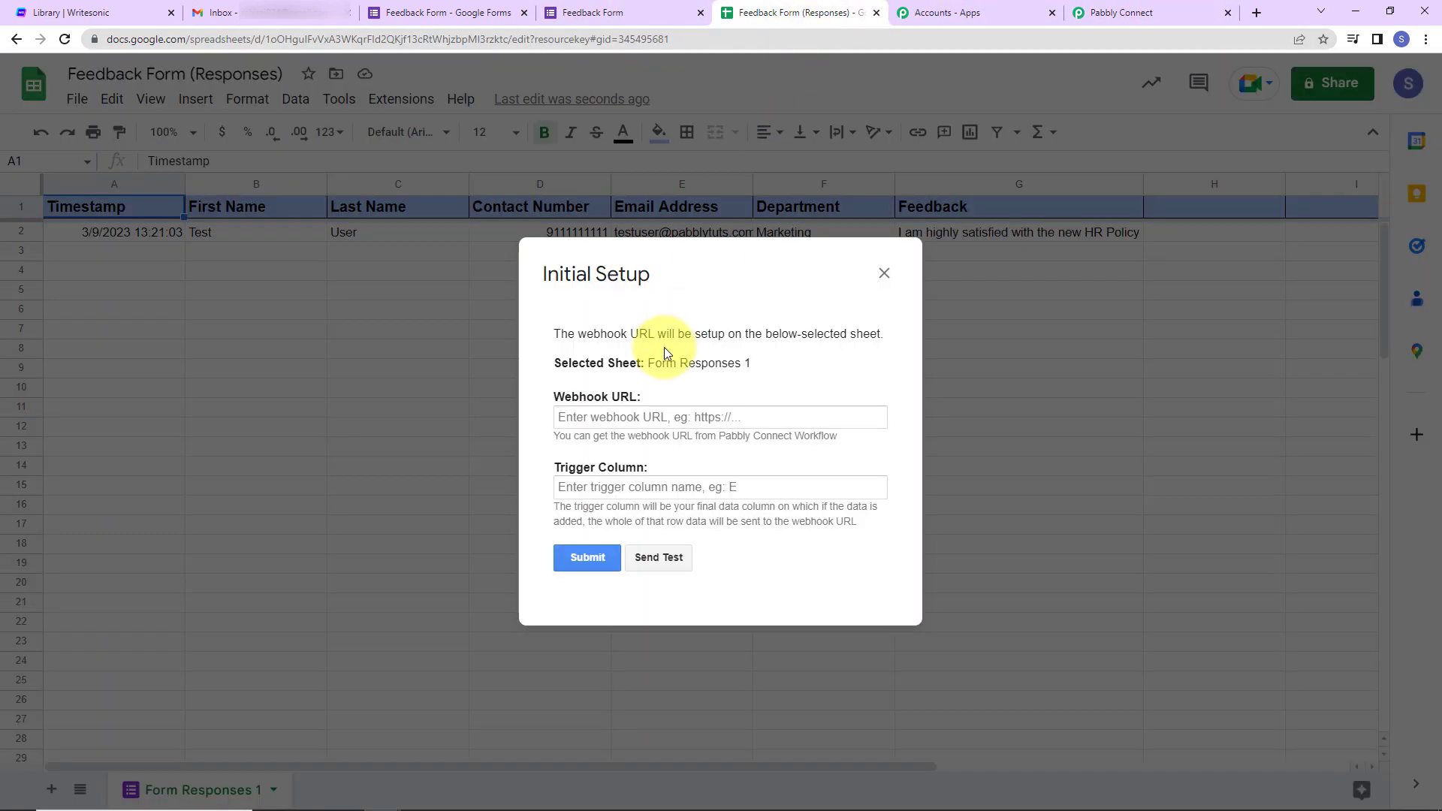
pyautogui.click(618, 419)
pyautogui.hotkey('ctrl', 'v')
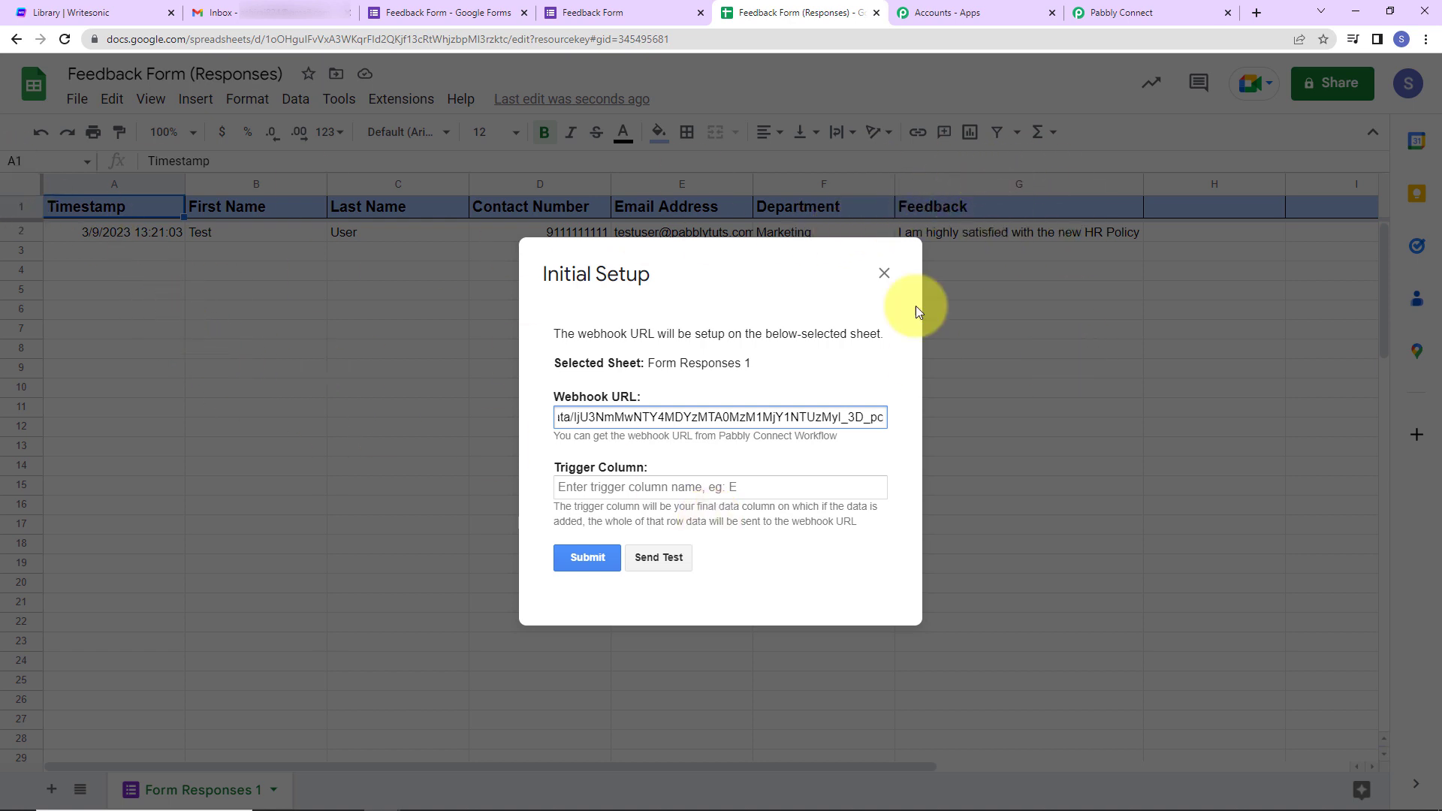
# - Set trigger column G, send the test data, and submit the webhook setup
pyautogui.click(598, 490)
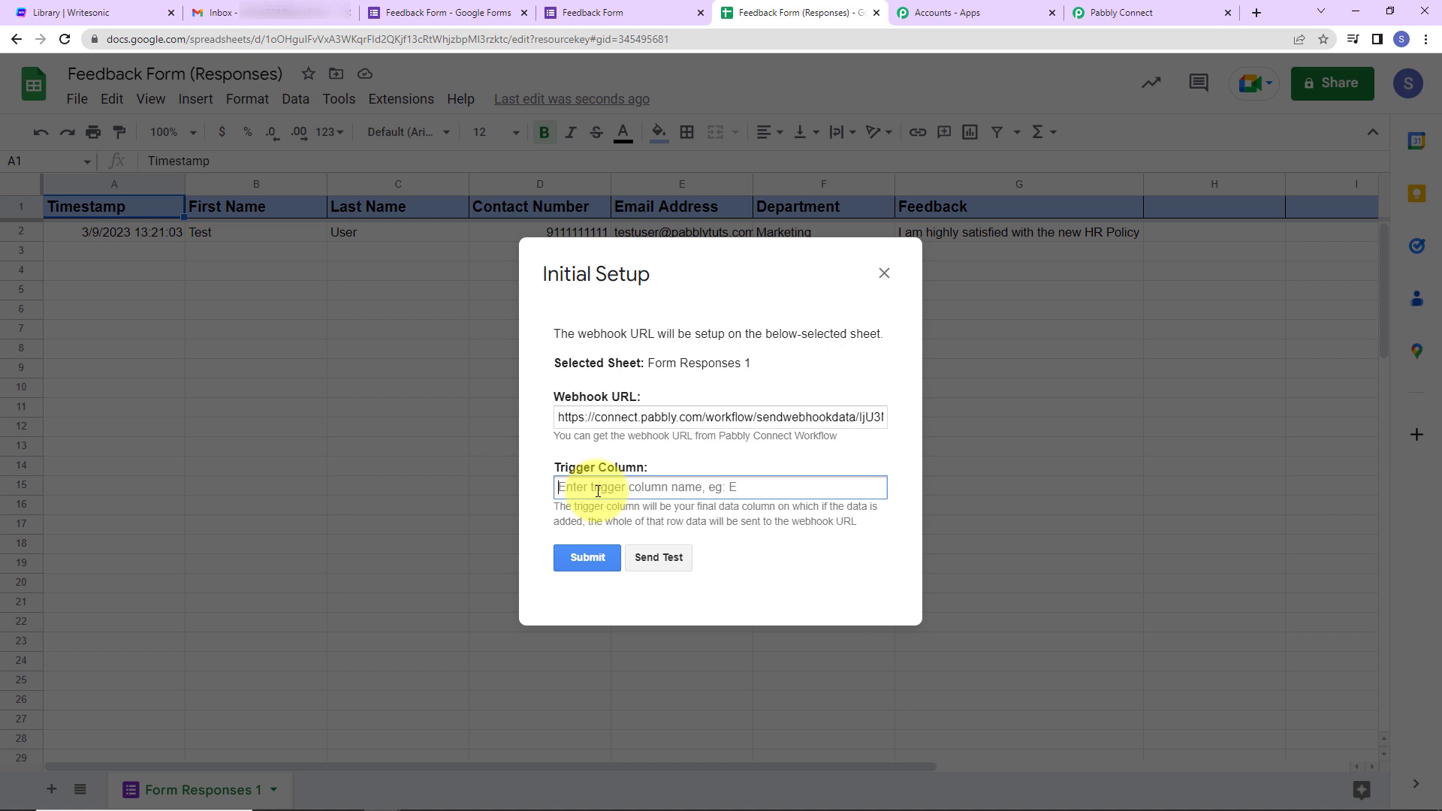
pyautogui.write('G')
pyautogui.click(668, 565)
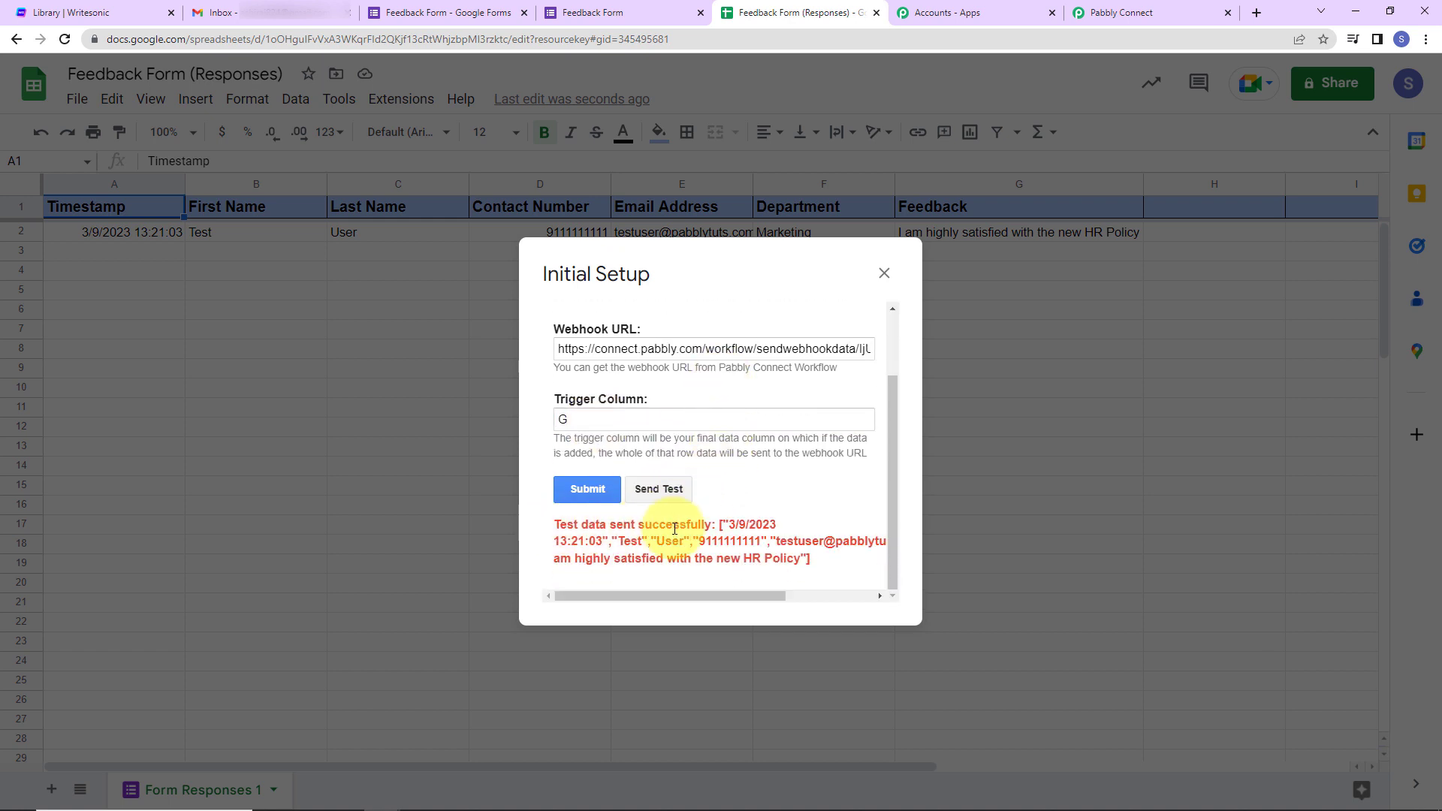
pyautogui.click(588, 489)
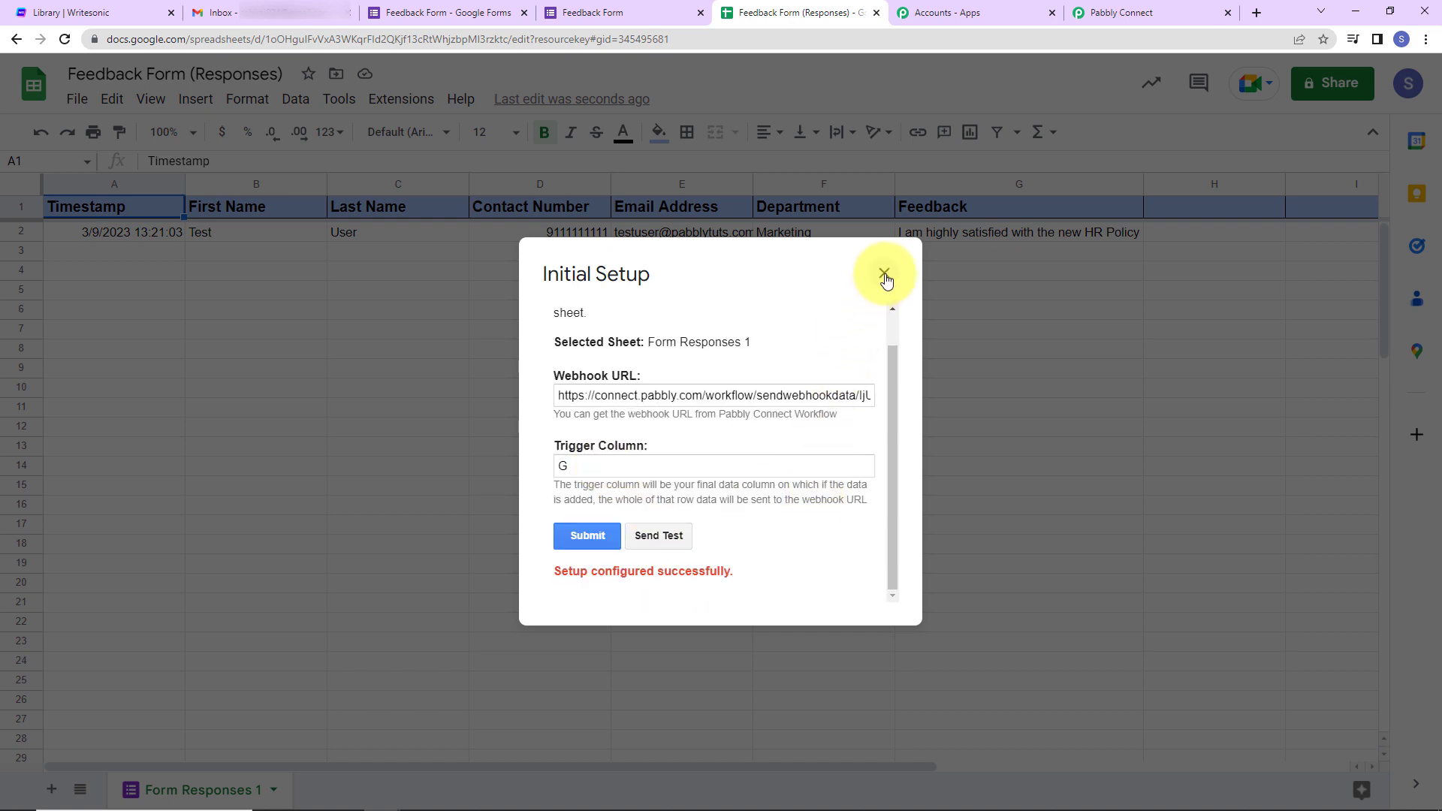
pyautogui.click(884, 273)
pyautogui.click(398, 102)
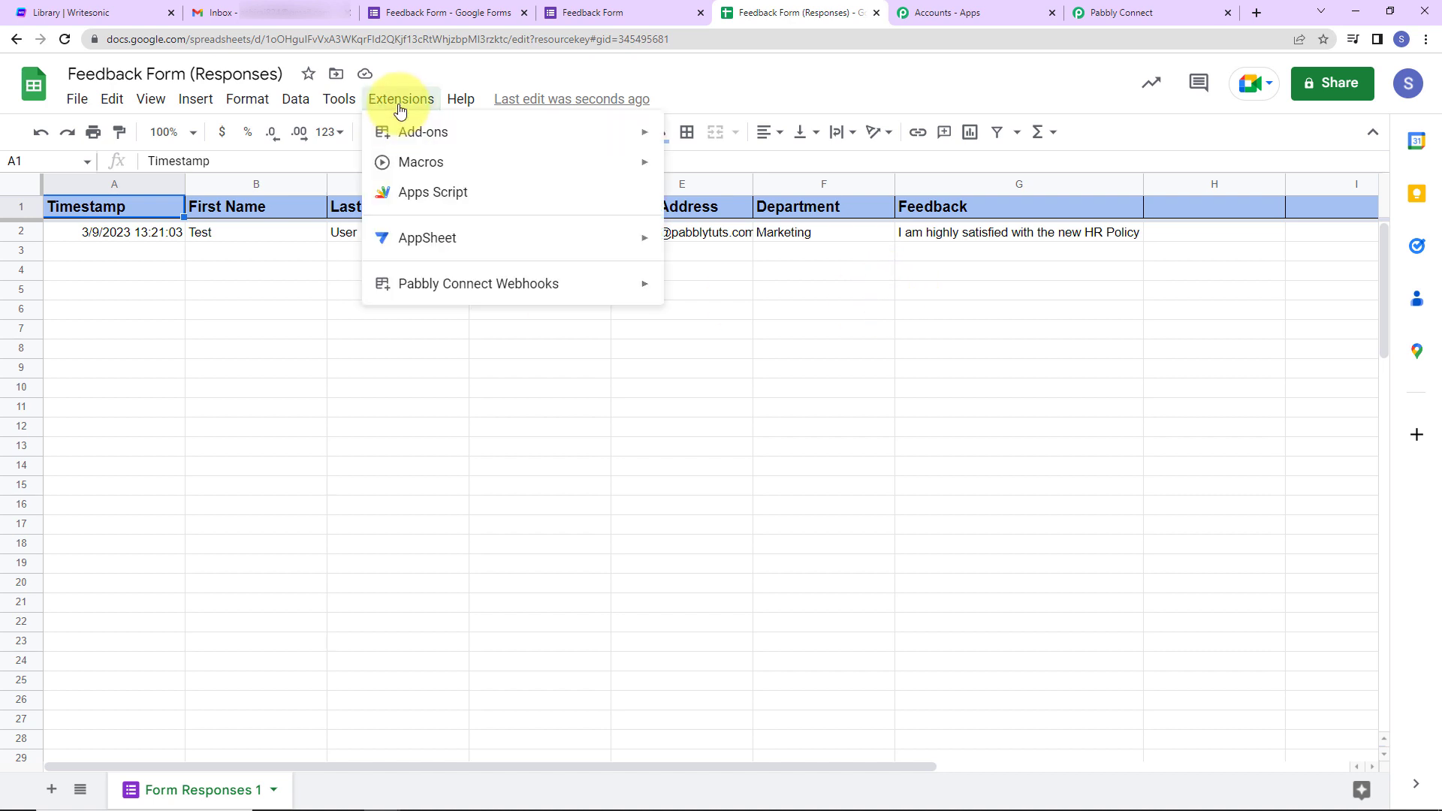
# - Enable Send On Event in Pabbly Connect Webhooks and confirm it is ticked
pyautogui.moveTo(438, 294)
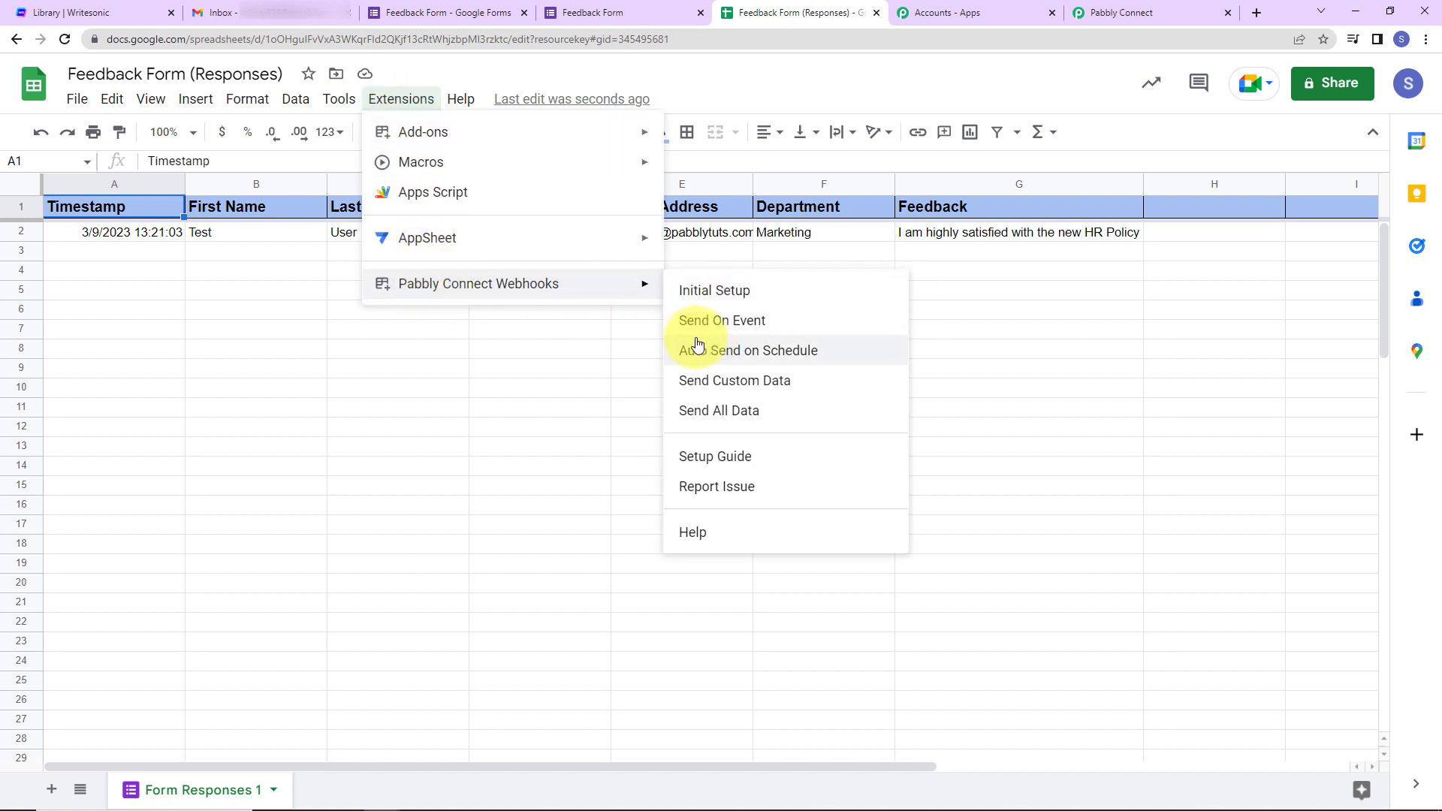
pyautogui.click(724, 322)
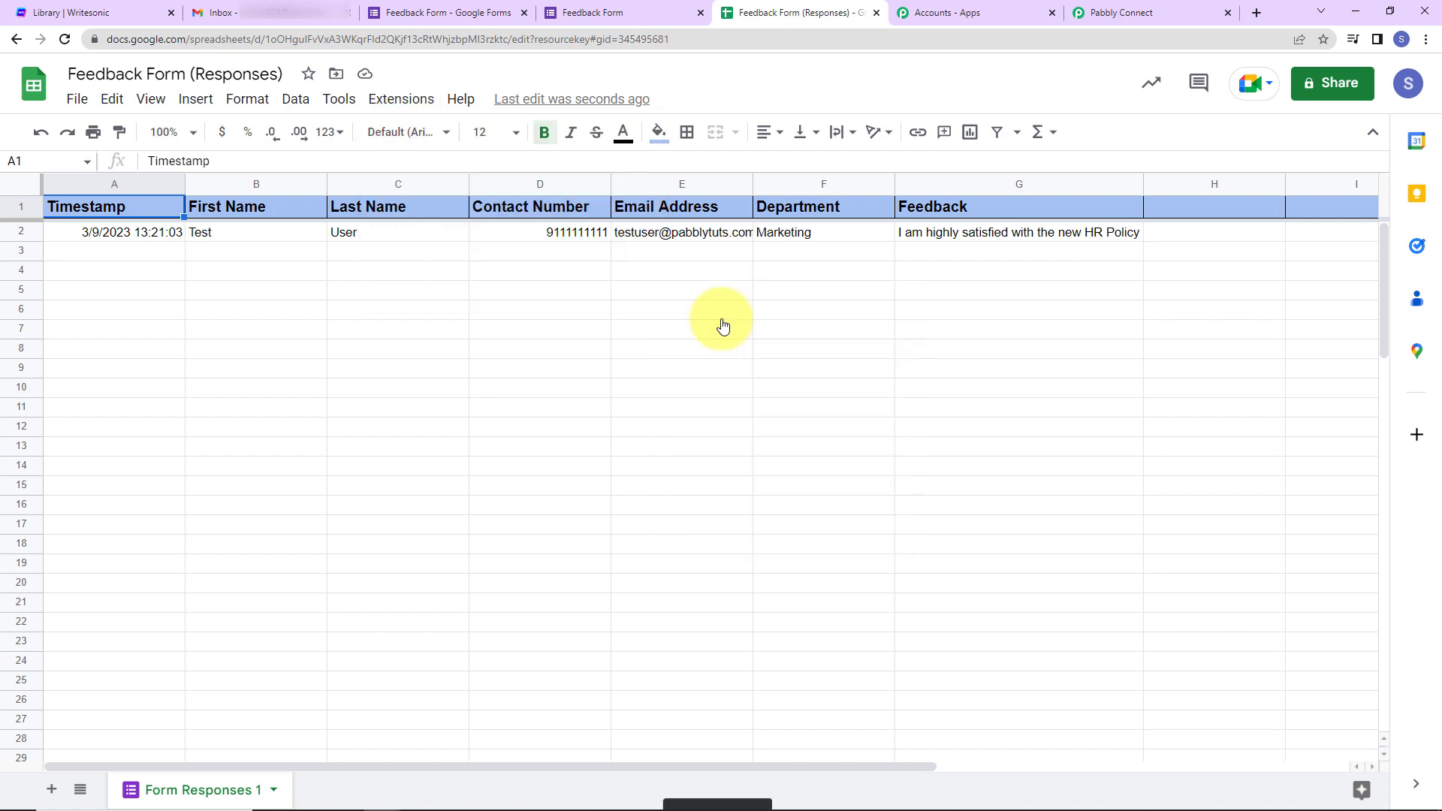
pyautogui.click(386, 98)
pyautogui.moveTo(476, 283)
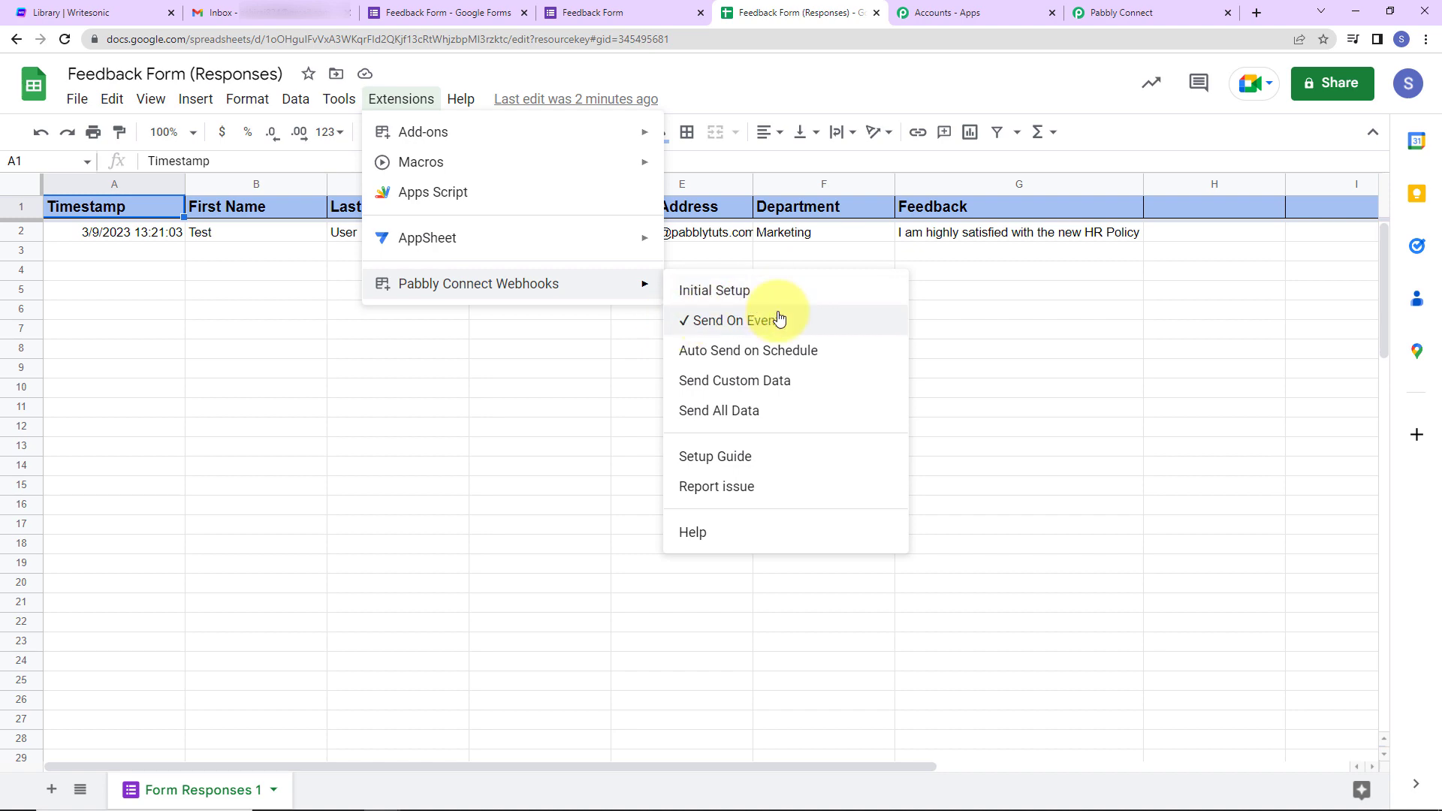
# - Back in the Pabbly Connect workflow, scroll past the captured response to the empty step 2
pyautogui.click(524, 458)
pyautogui.click(1125, 14)
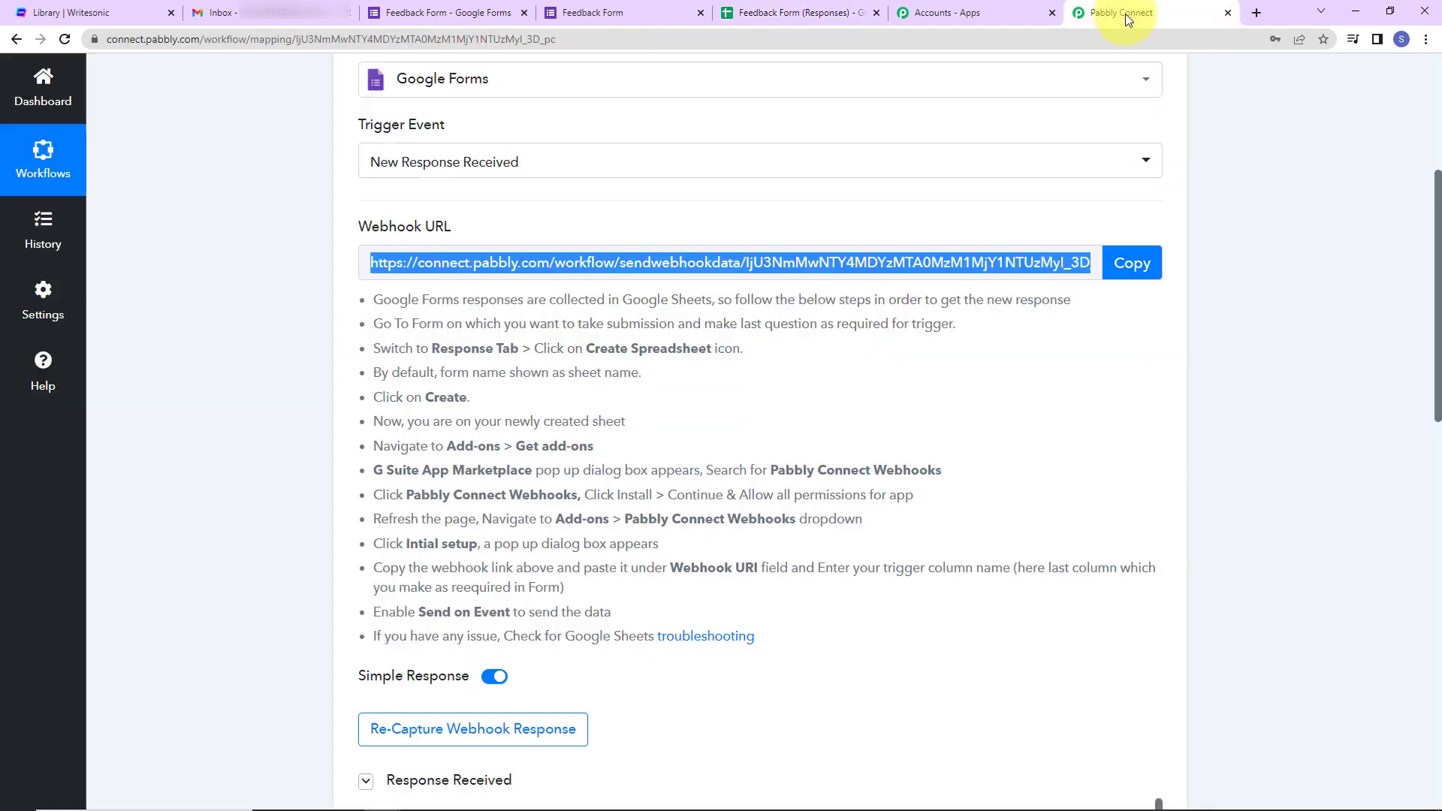
pyautogui.scroll(-7, 1210, 428)
pyautogui.scroll(-2, 1037, 485)
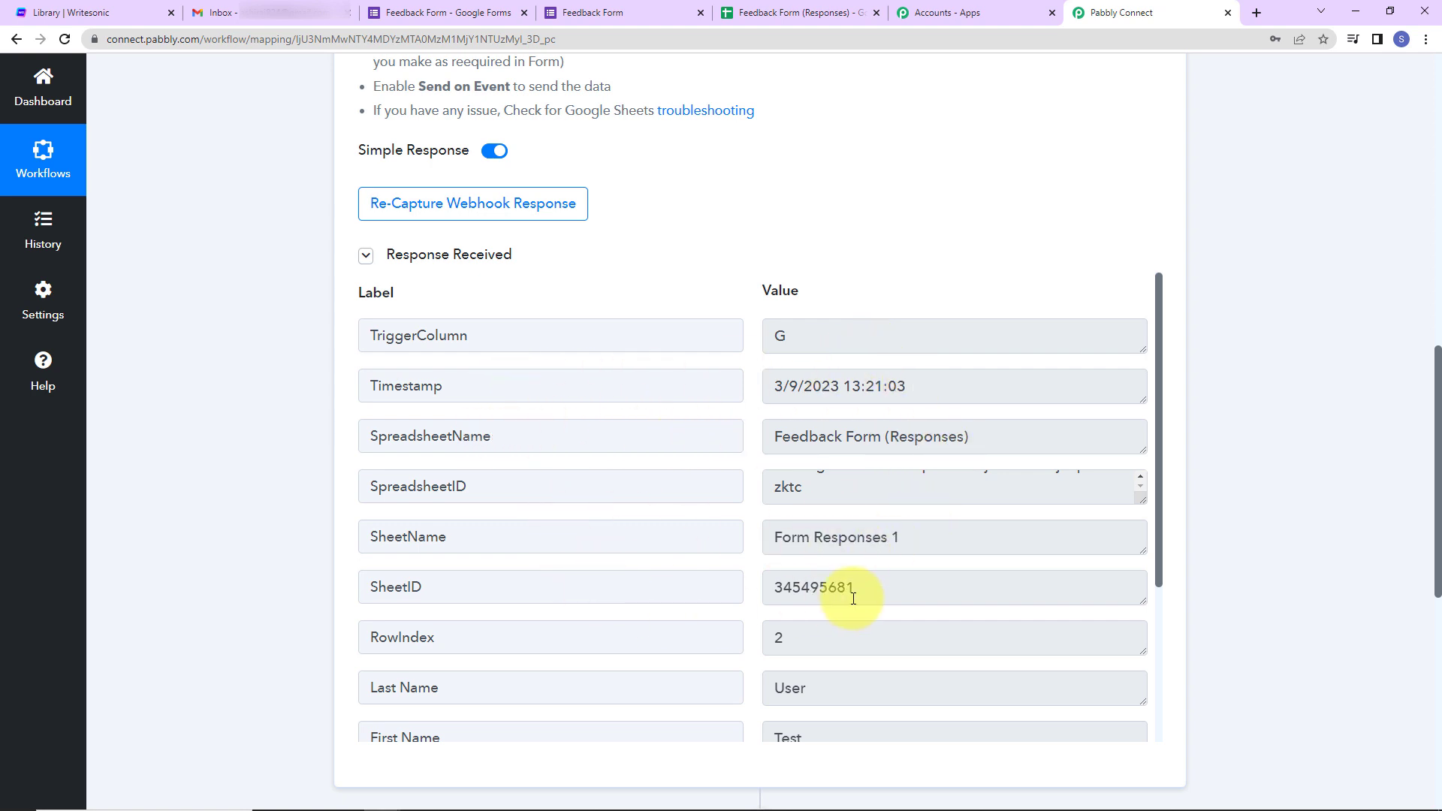
pyautogui.scroll(-3, 856, 589)
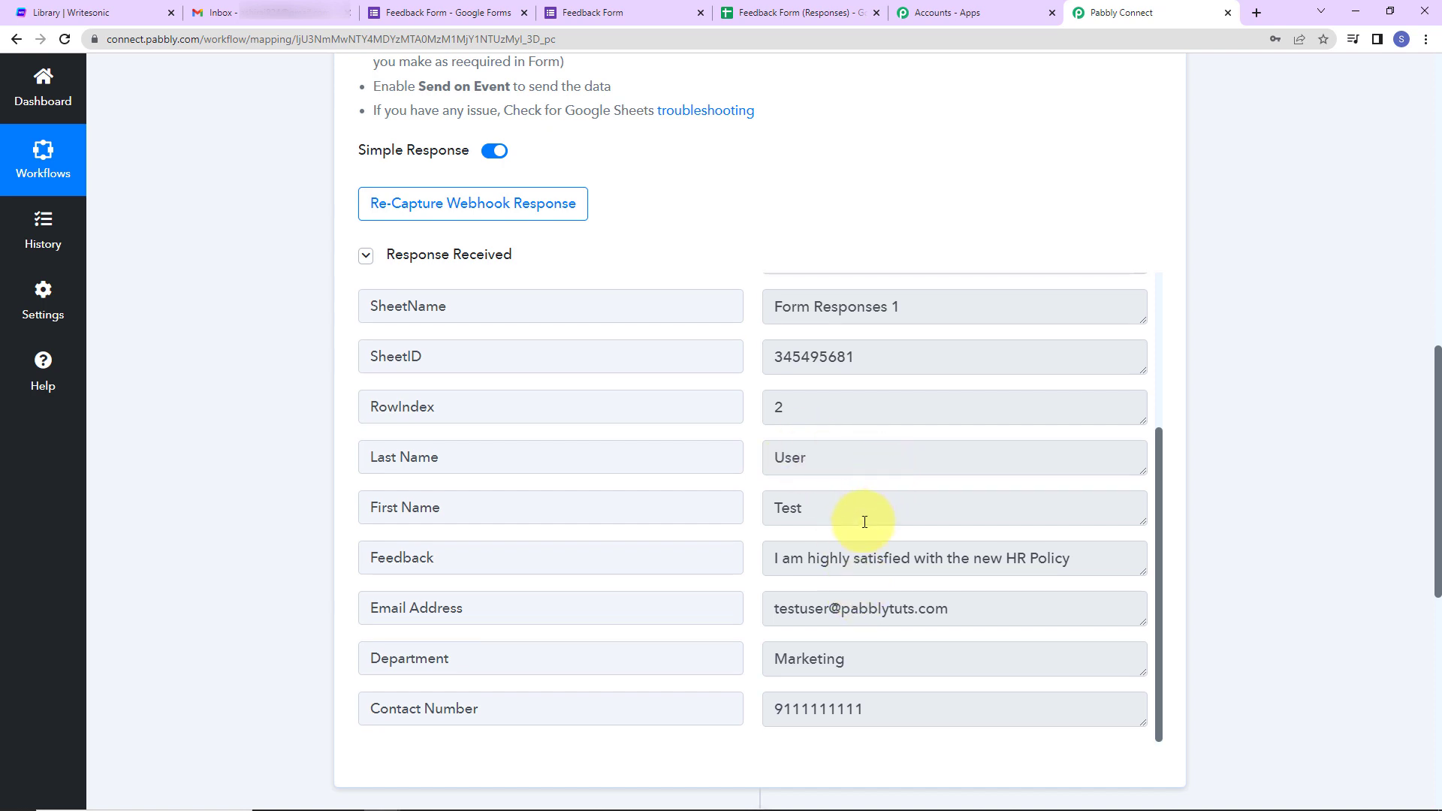
pyautogui.scroll(-5, 864, 522)
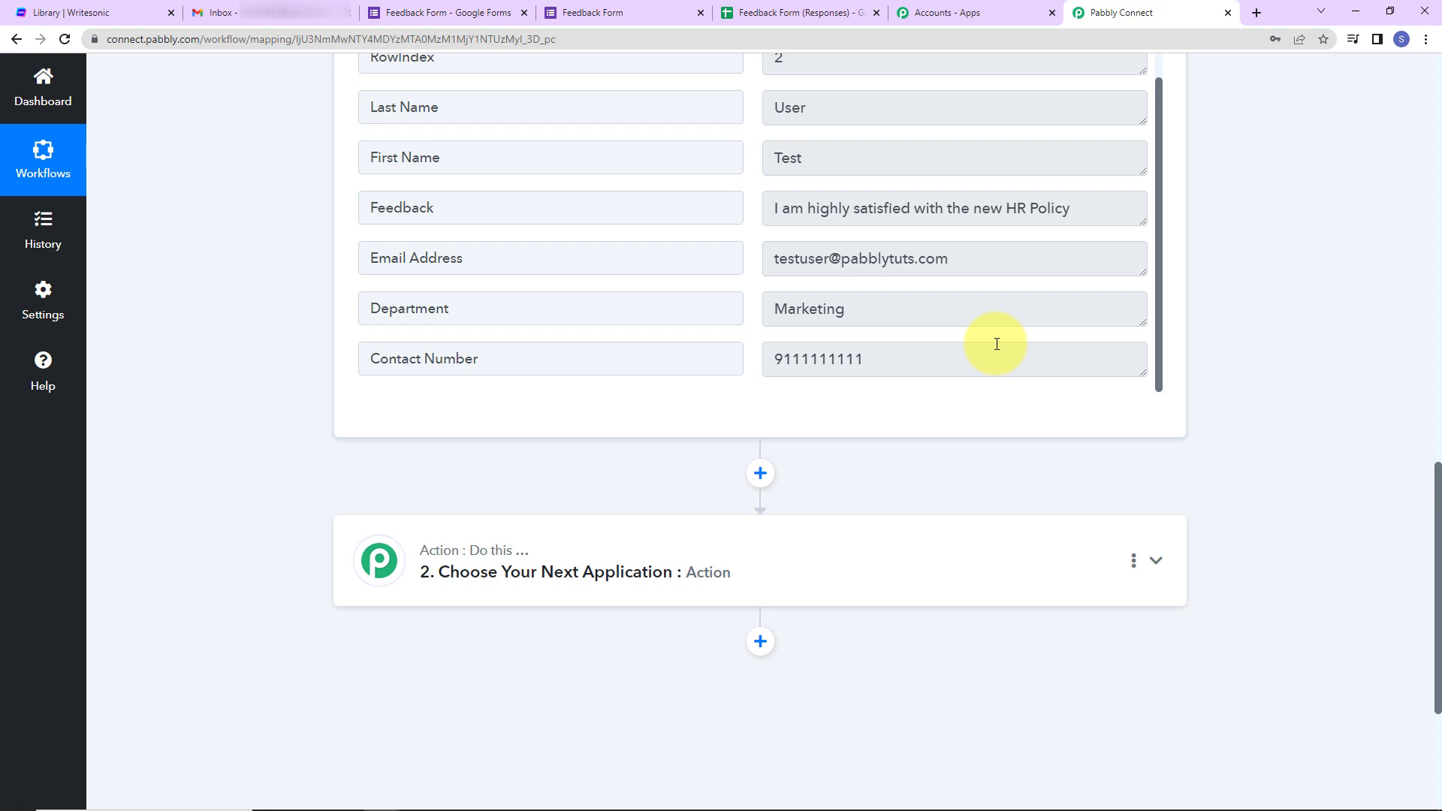
pyautogui.scroll(-2, 997, 344)
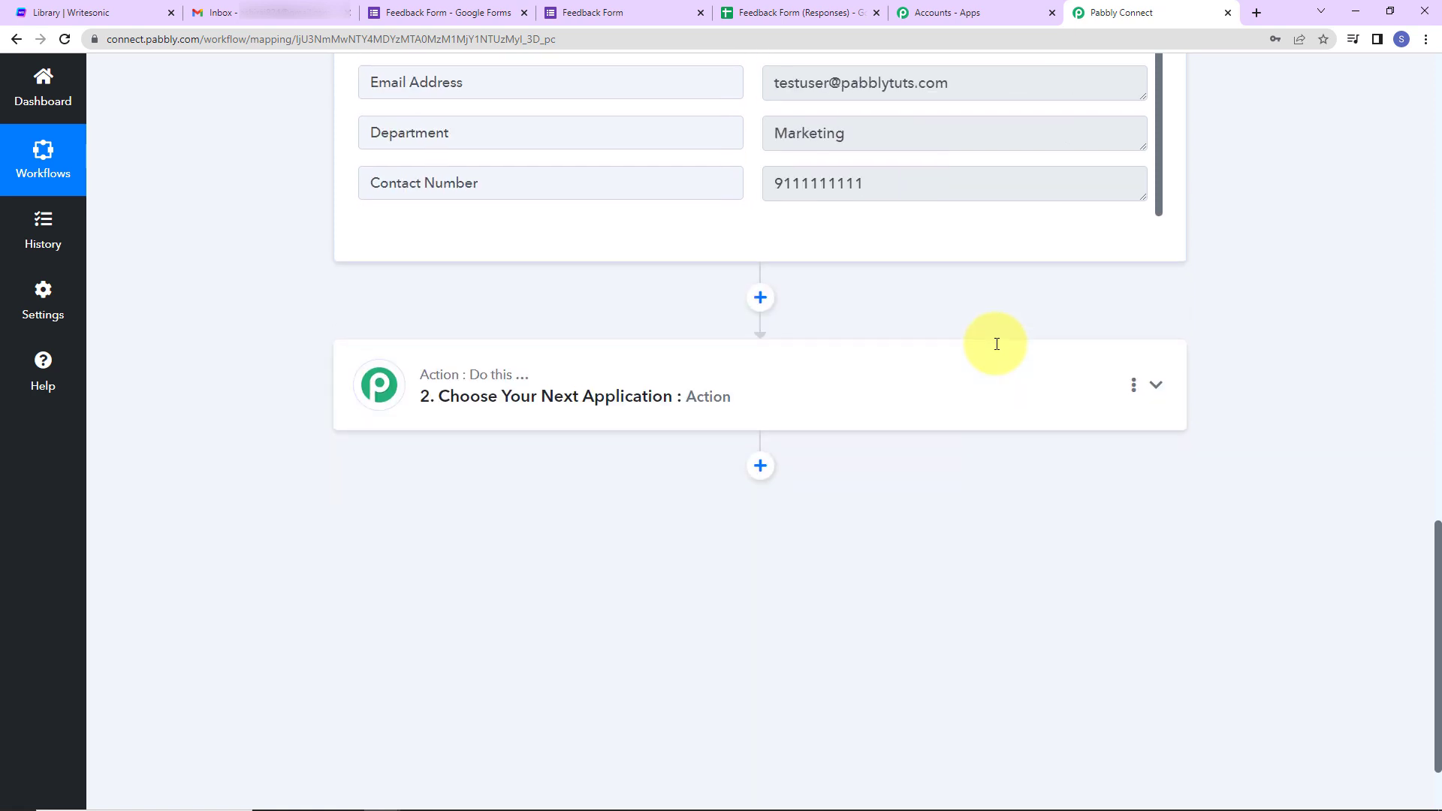
# - Set the action step to Writesonic with the ChatSonic (Like ChatGPT) event
pyautogui.click(806, 384)
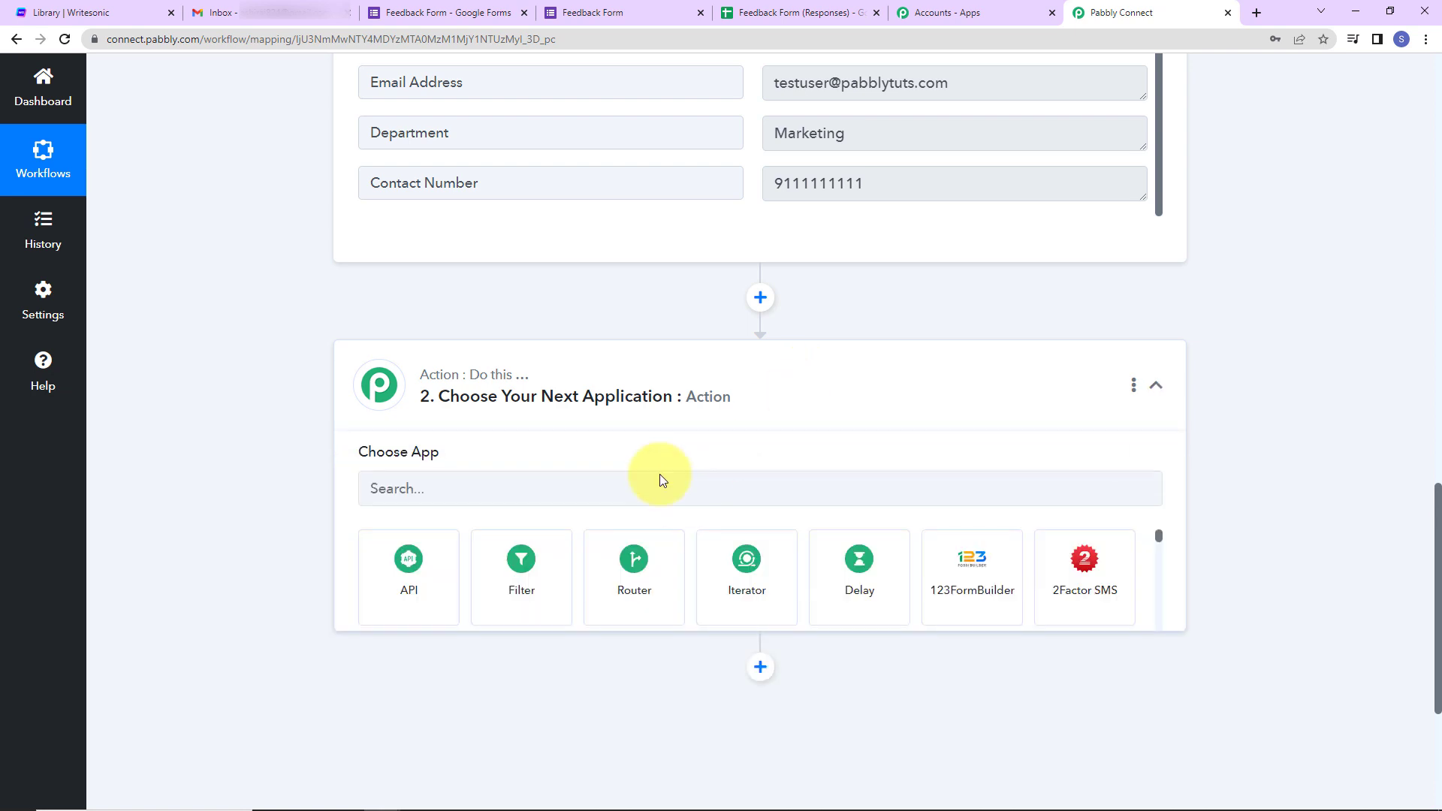
pyautogui.click(568, 490)
pyautogui.write('w')
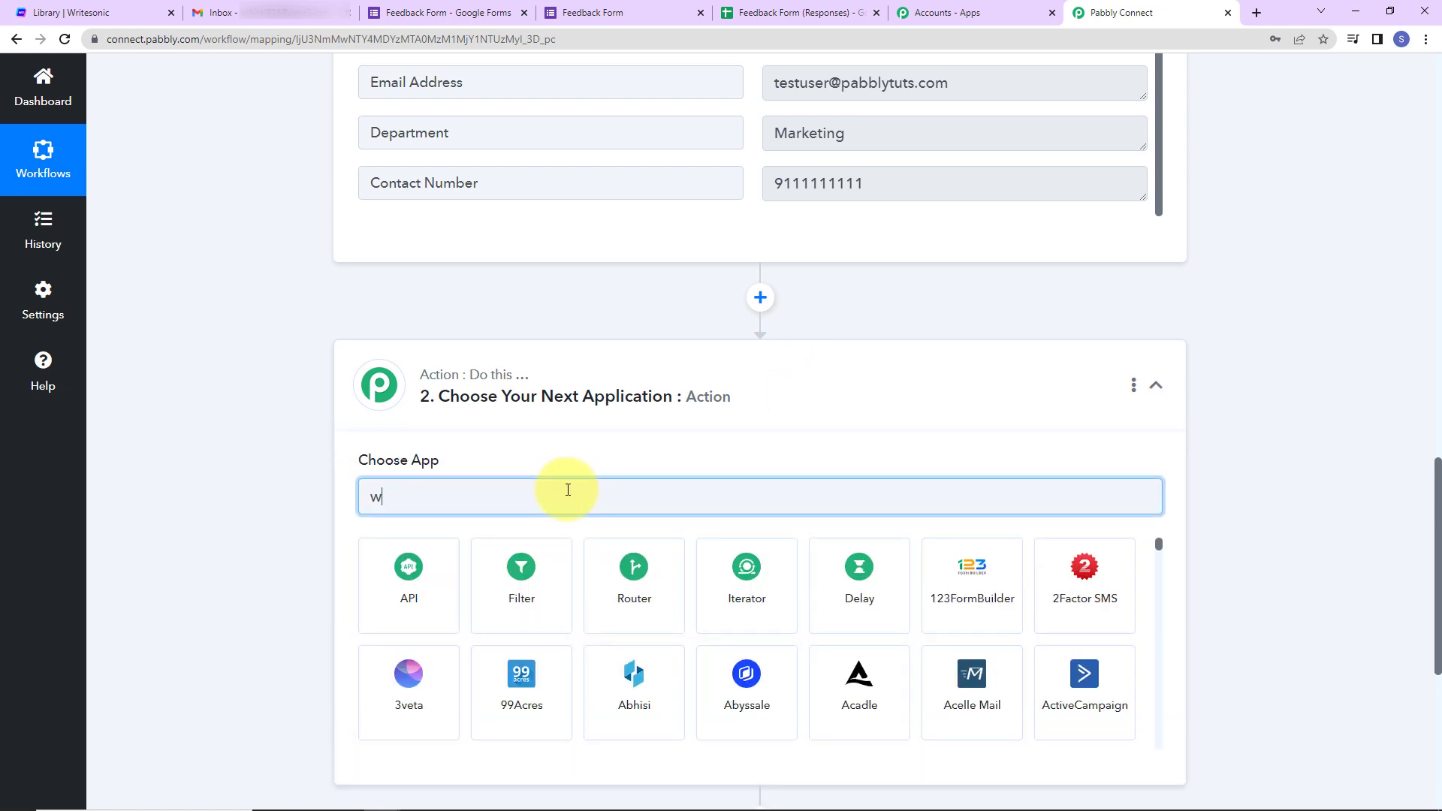
pyautogui.write('rite')
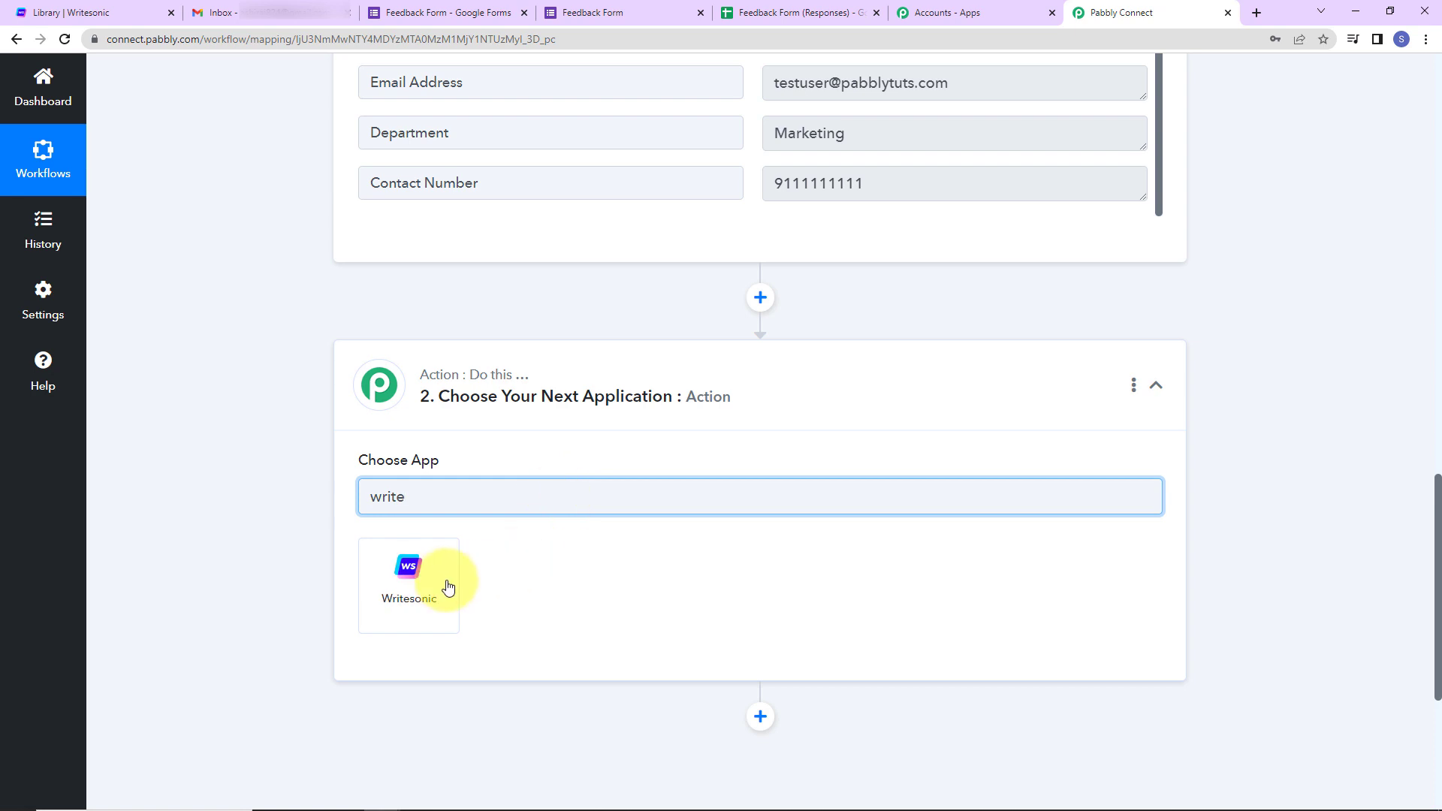
pyautogui.click(447, 587)
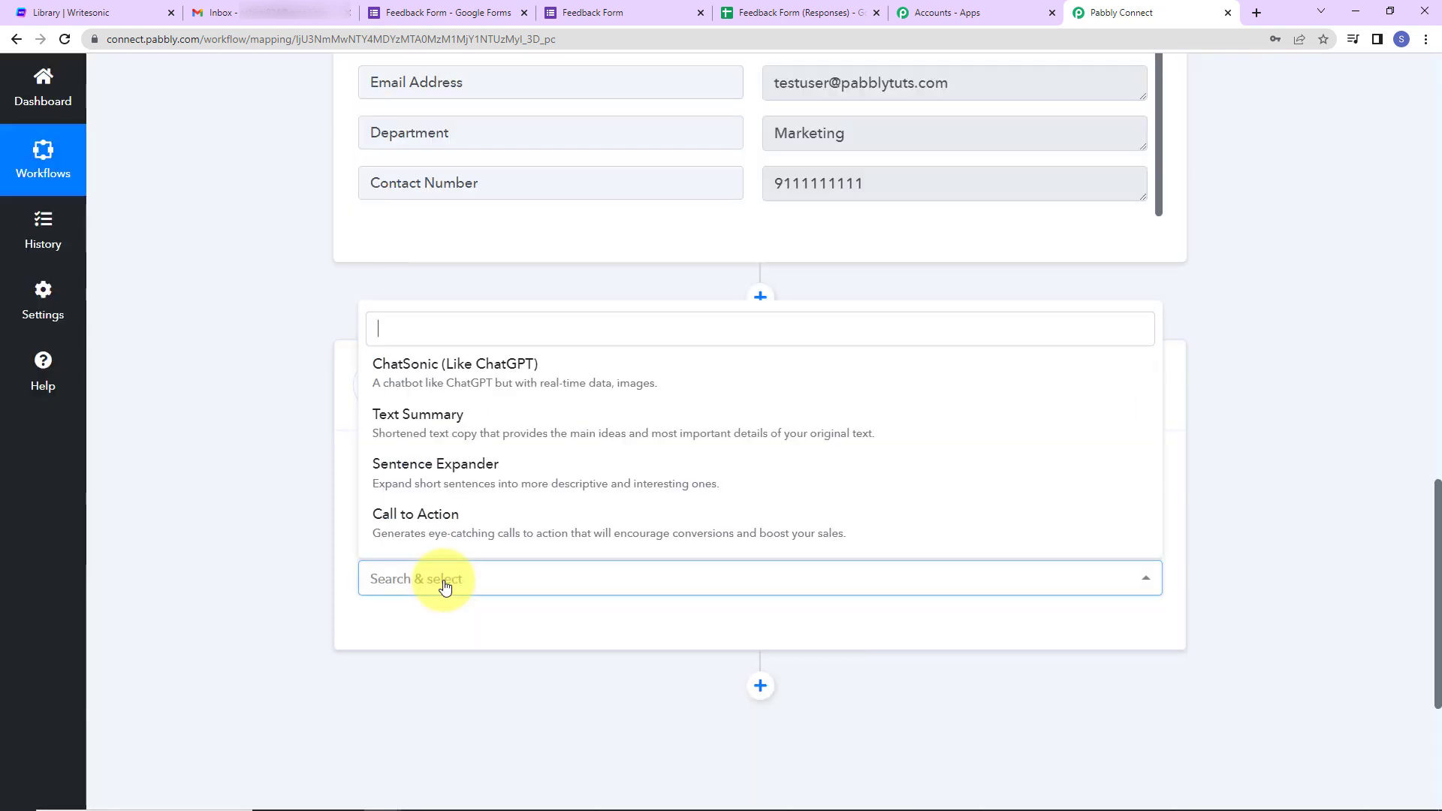
pyautogui.click(478, 379)
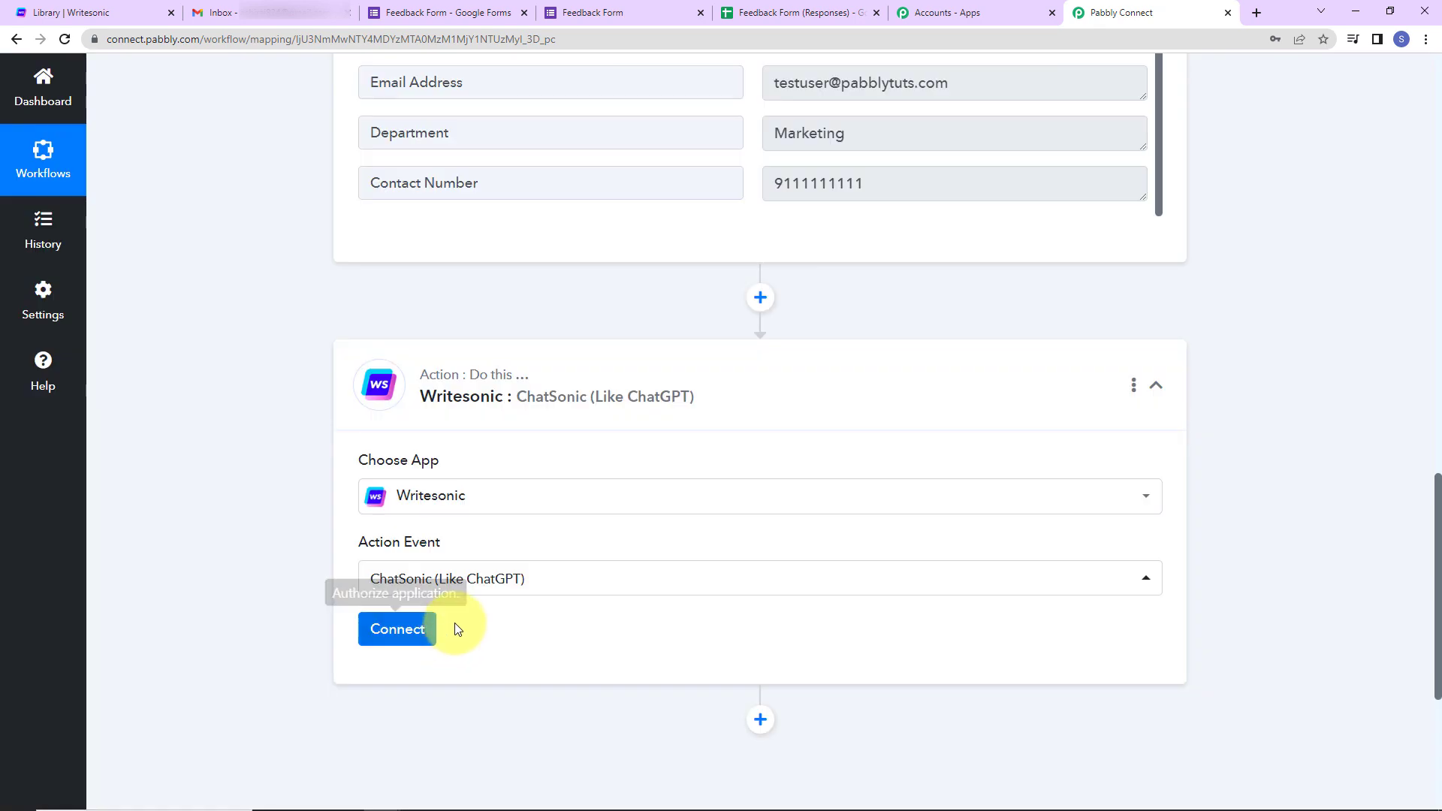
# - Add a new Writesonic connection and go to the Writesonic site for its API key
pyautogui.click(398, 629)
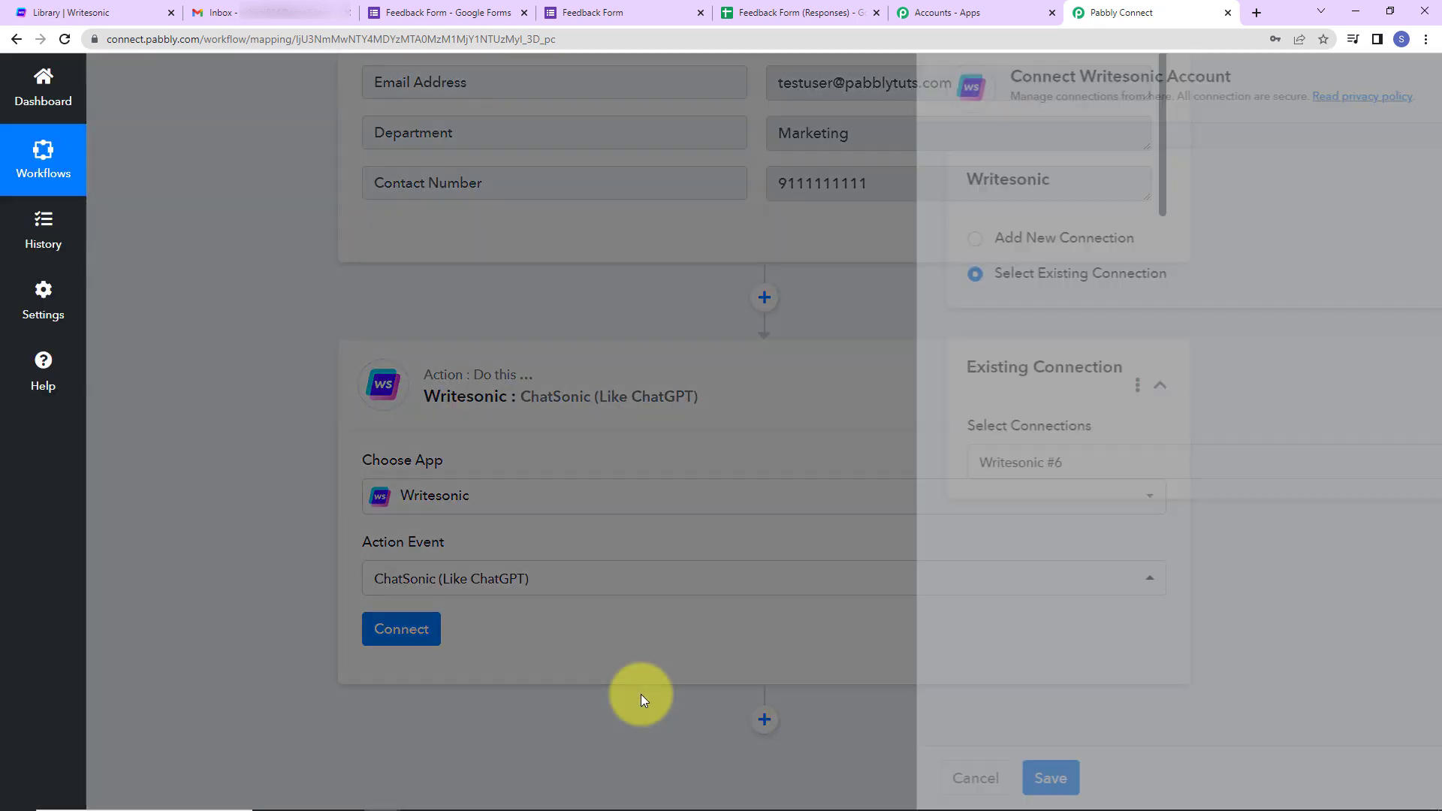
pyautogui.moveTo(702, 76); pyautogui.dragTo(957, 78)
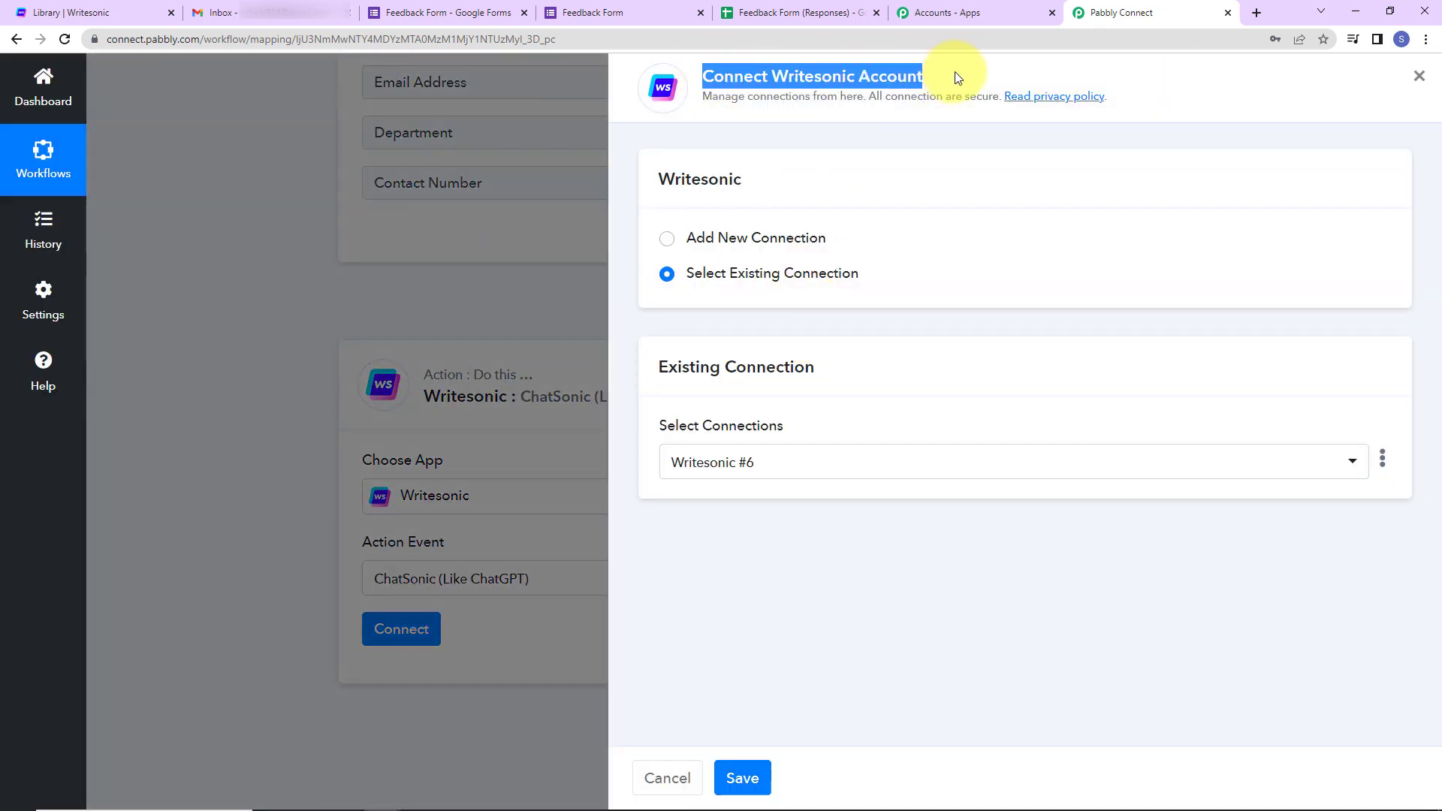
pyautogui.click(706, 241)
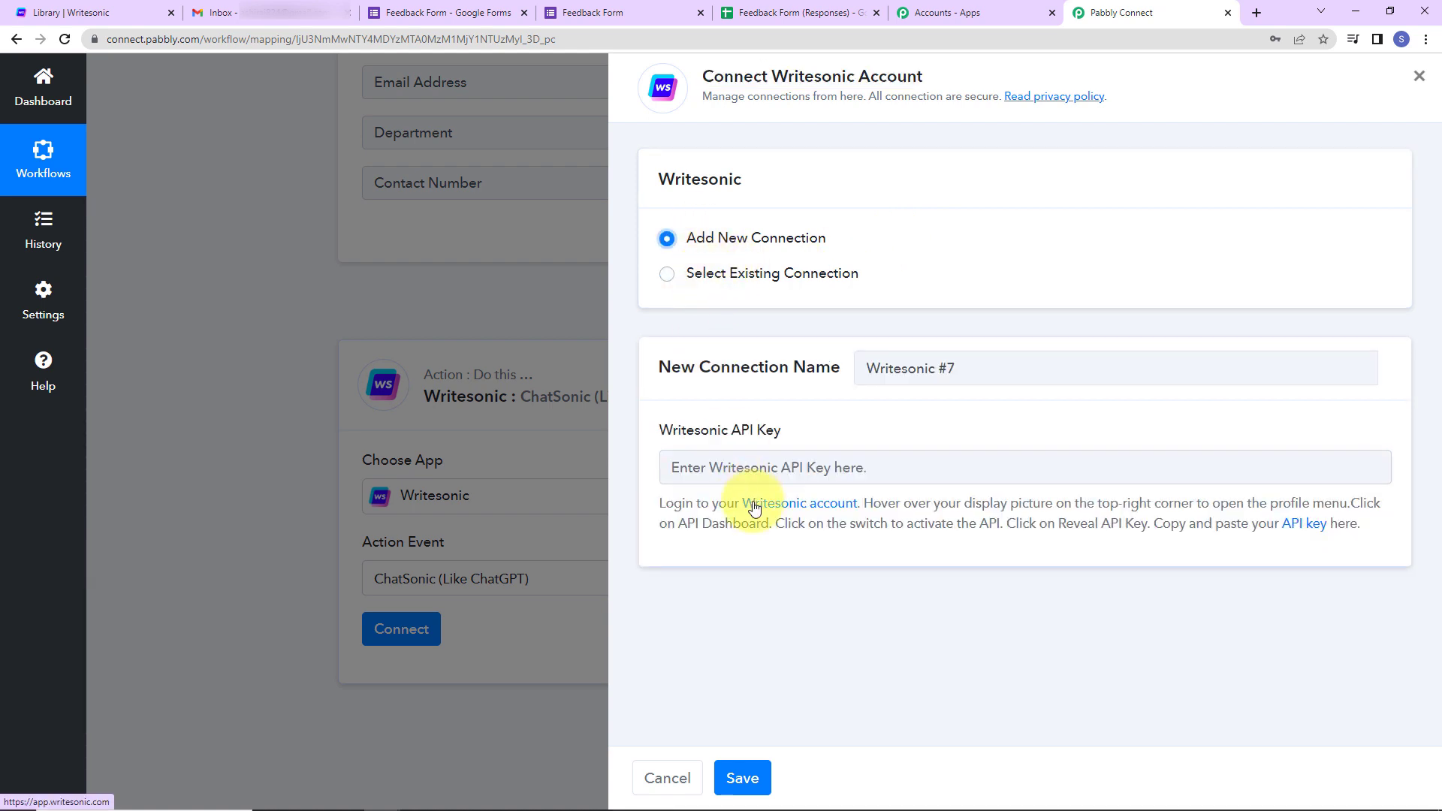
pyautogui.moveTo(663, 428); pyautogui.dragTo(841, 436)
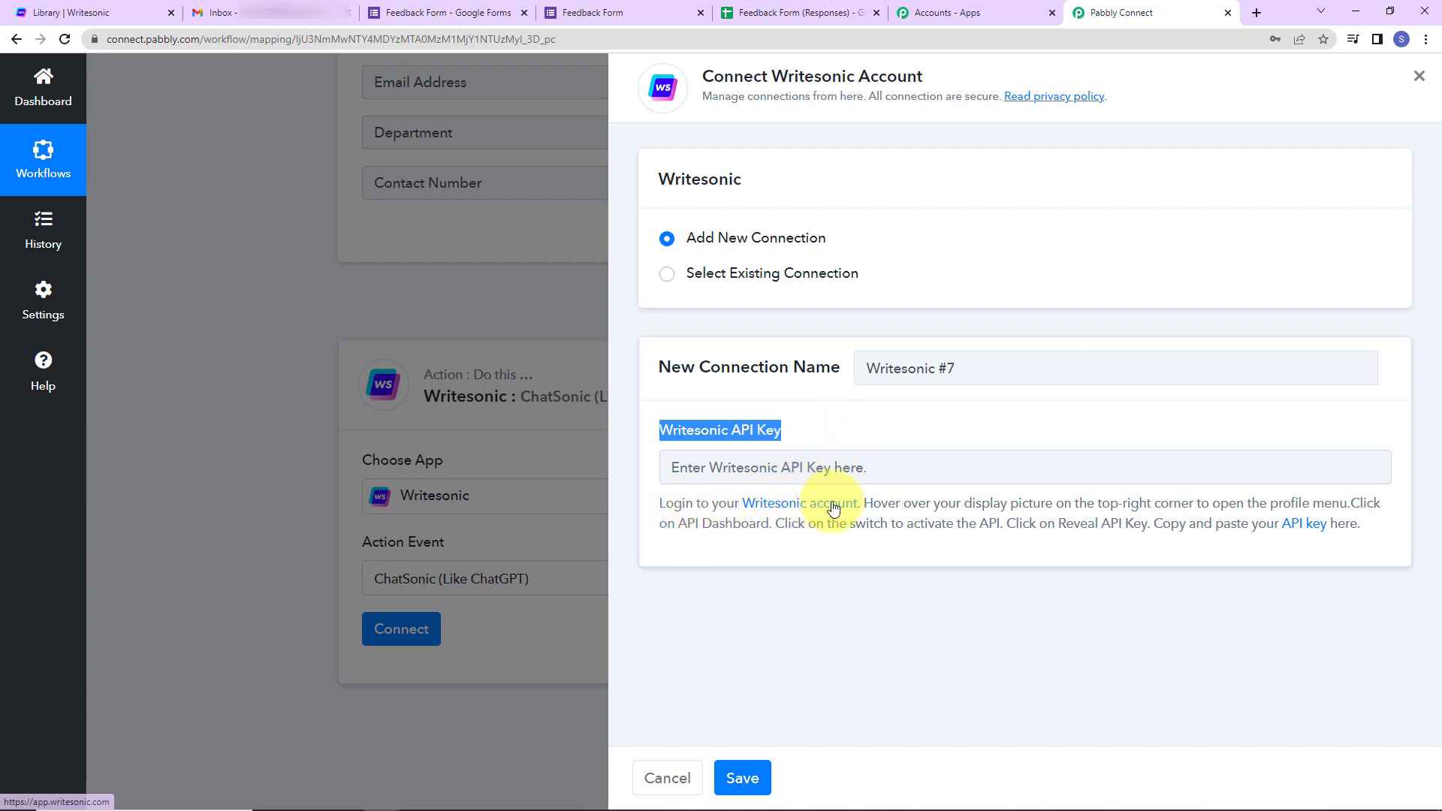
pyautogui.click(120, 18)
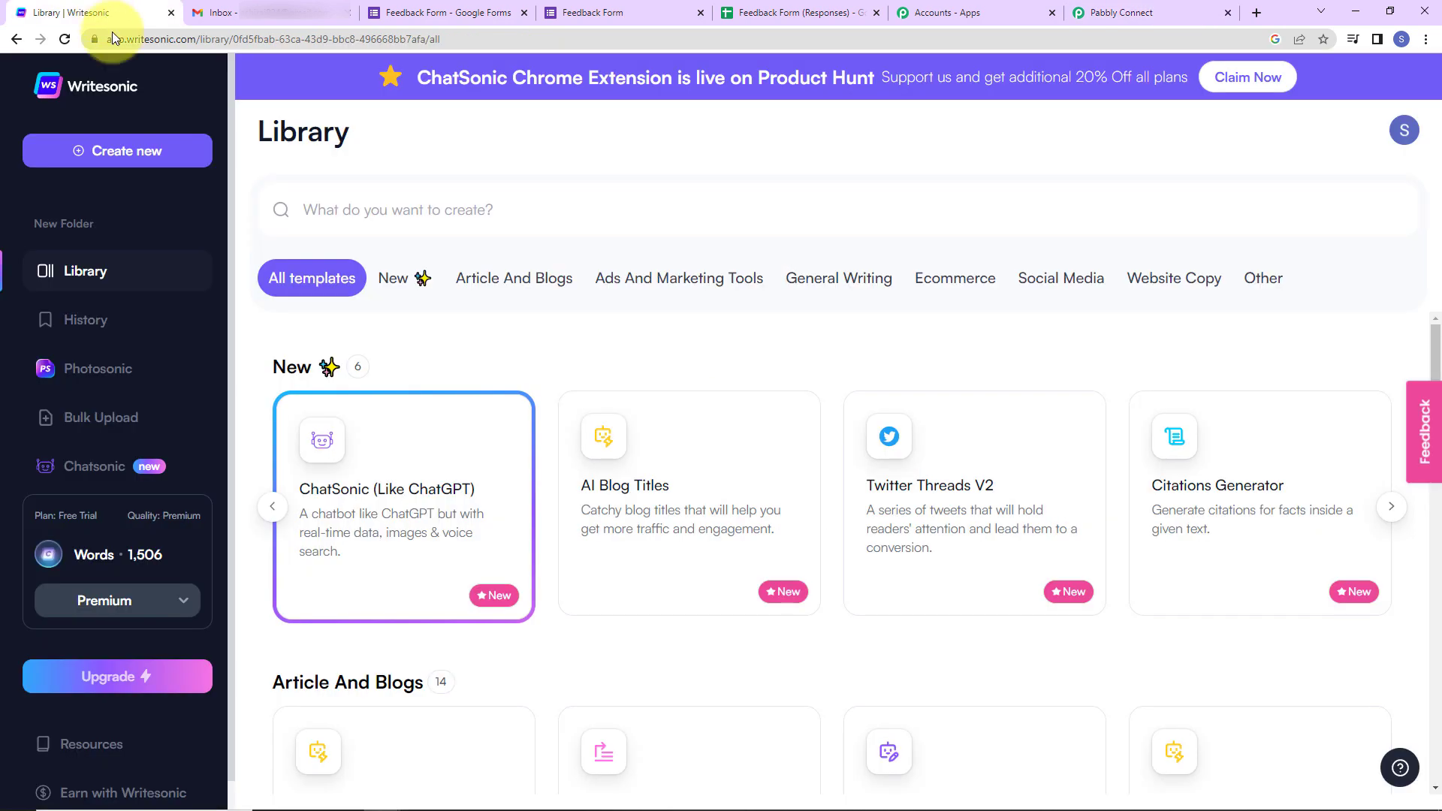
# - Switch the Writesonic API to Active in the API Dashboard and copy the revealed API key
pyautogui.click(1403, 131)
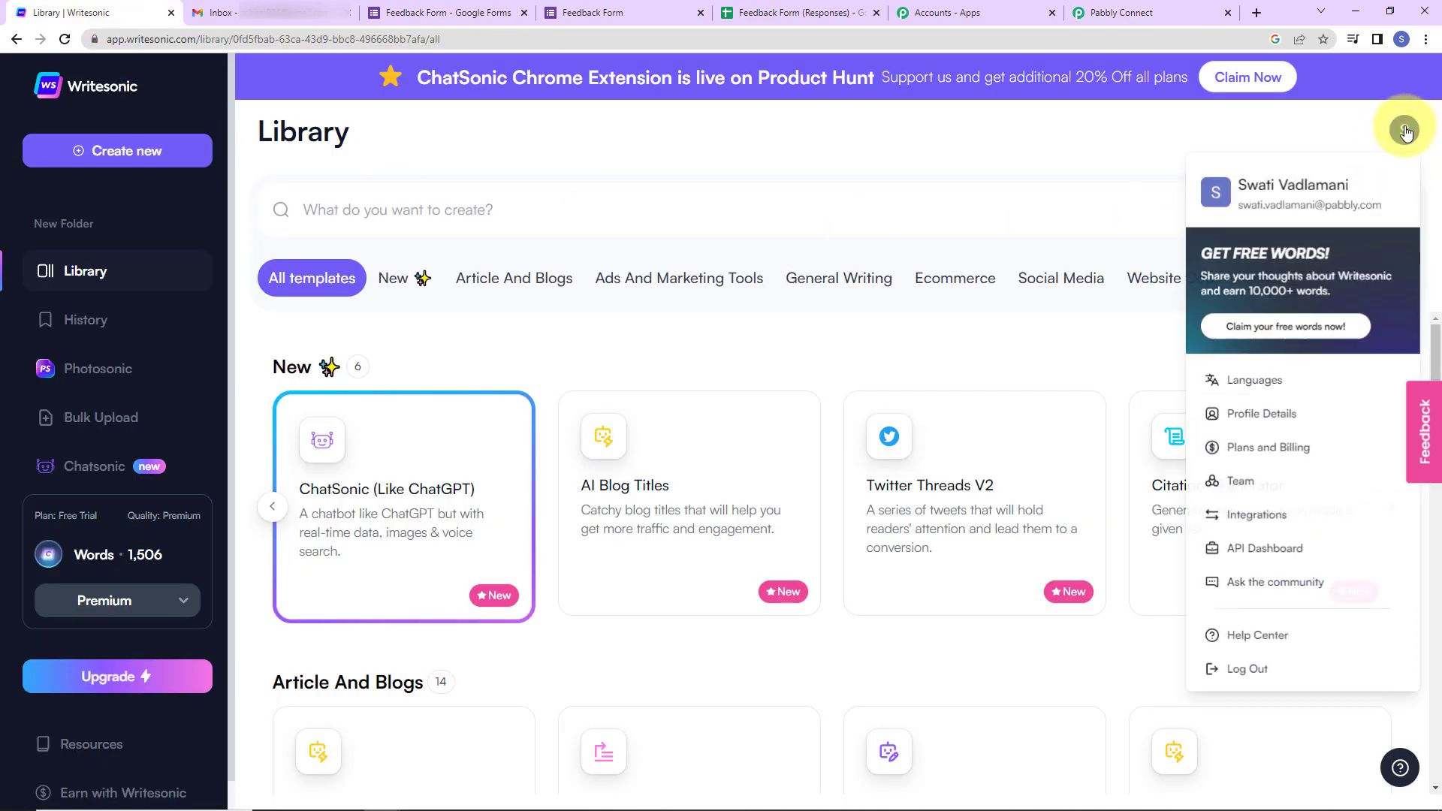
pyautogui.click(1252, 548)
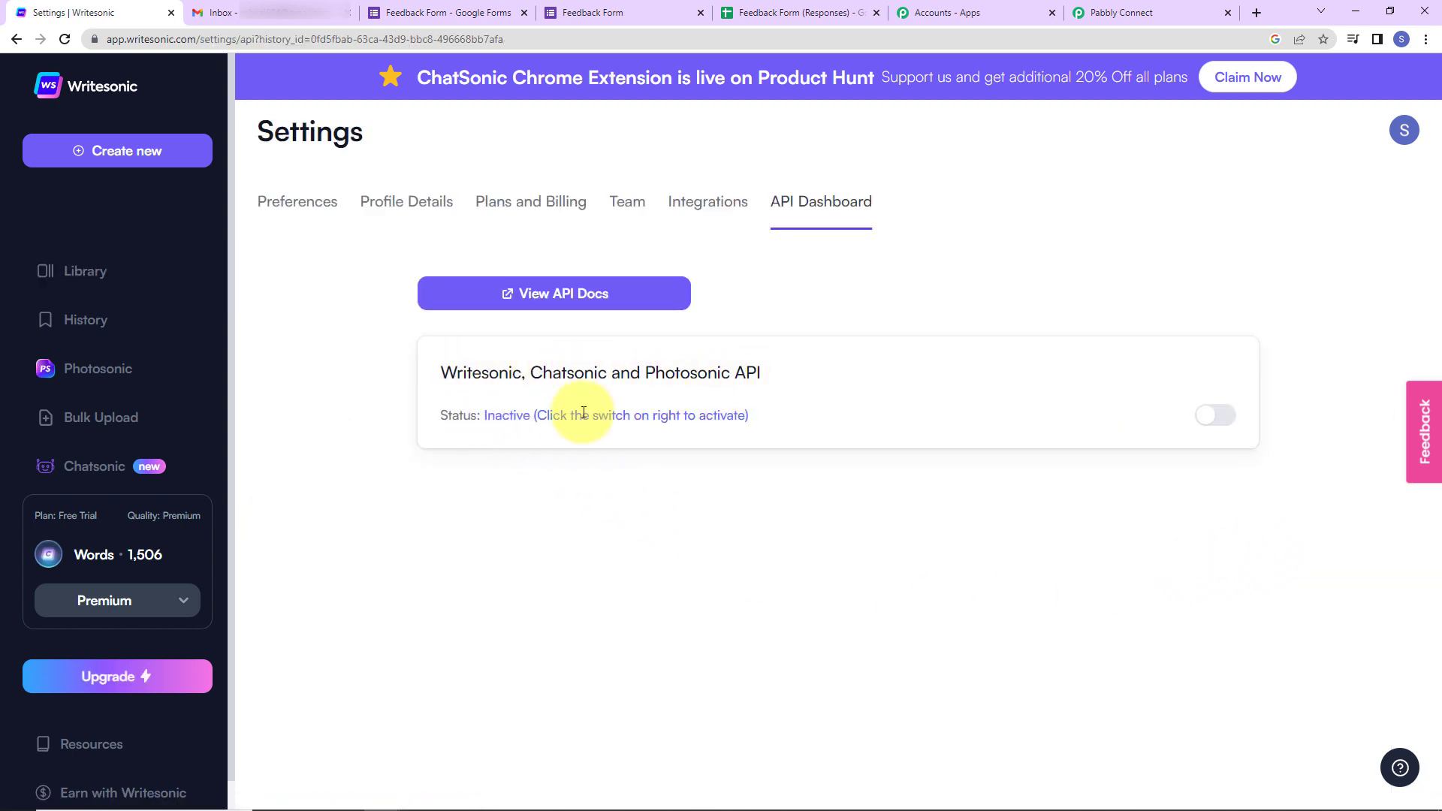
pyautogui.click(1204, 416)
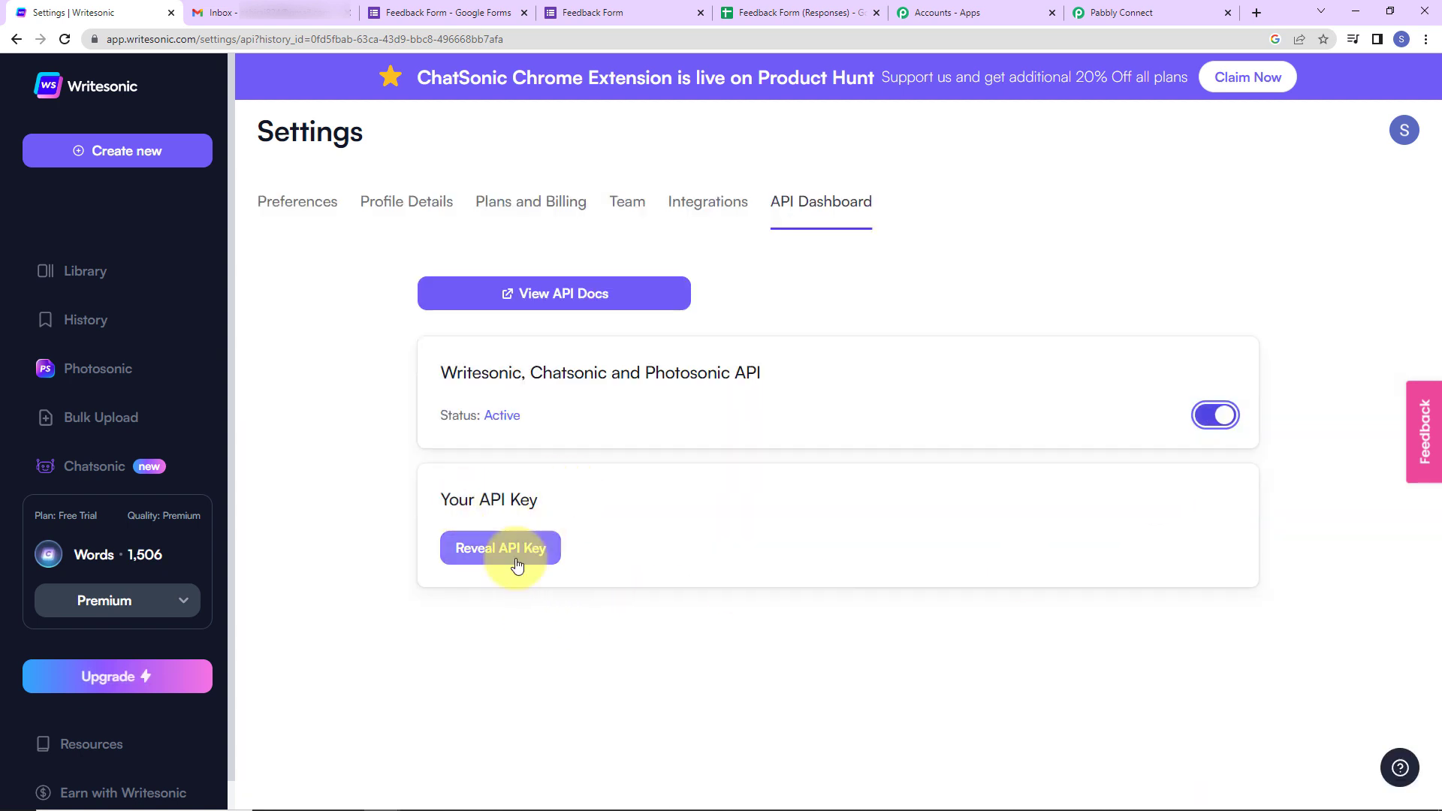
pyautogui.click(518, 564)
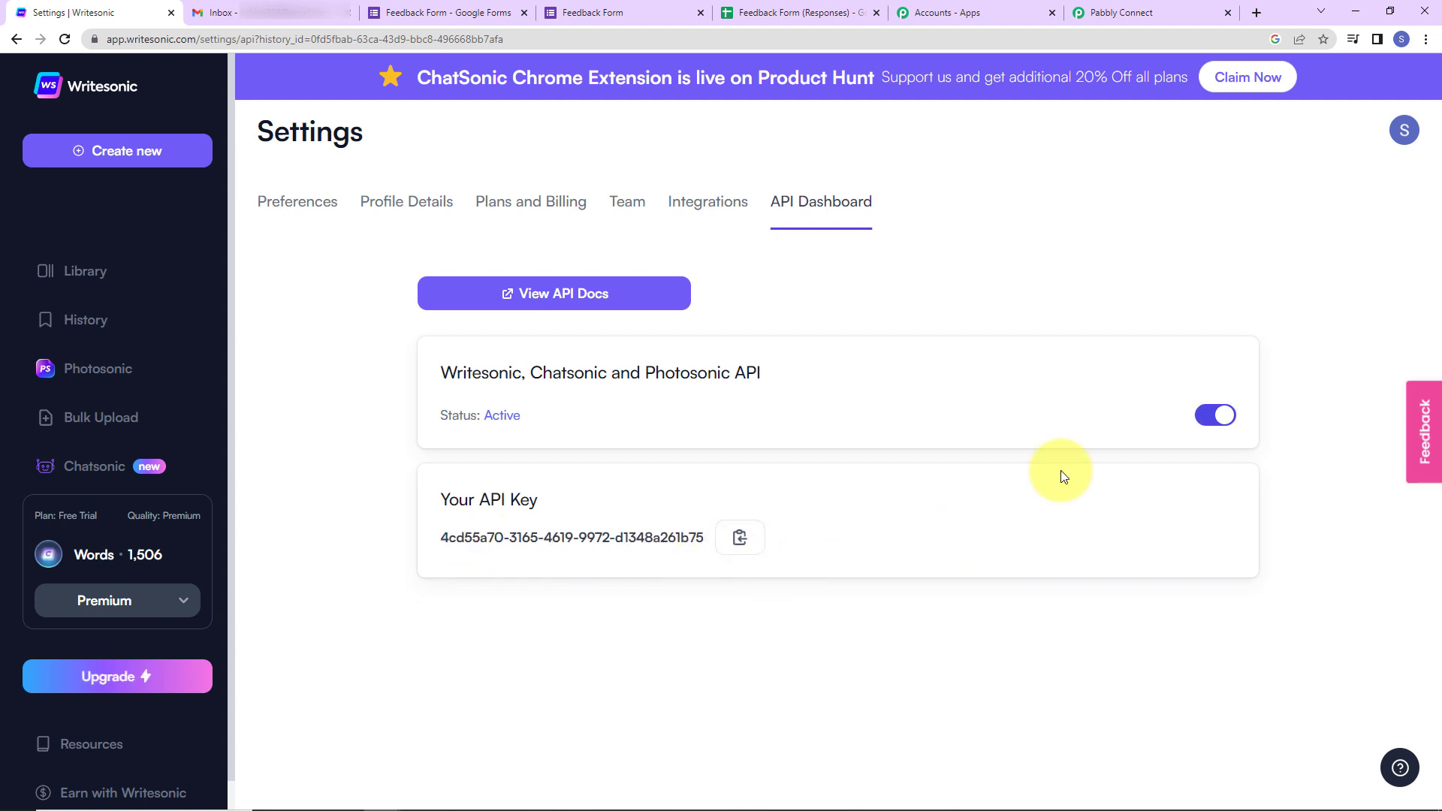
pyautogui.click(1097, 15)
pyautogui.click(719, 473)
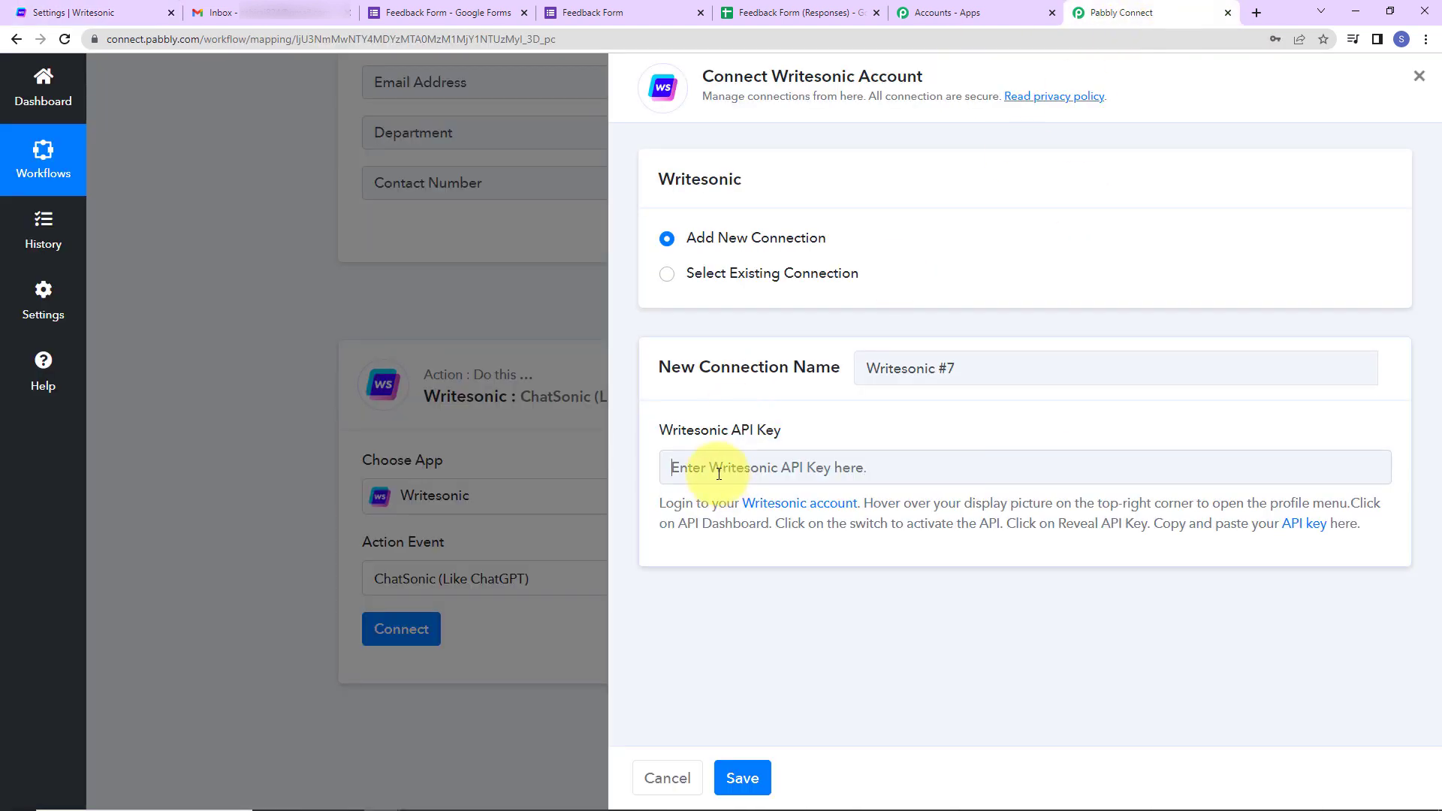
# - Paste the copied API key into the Writesonic #7 connection and save it
pyautogui.hotkey('ctrl', 'v')
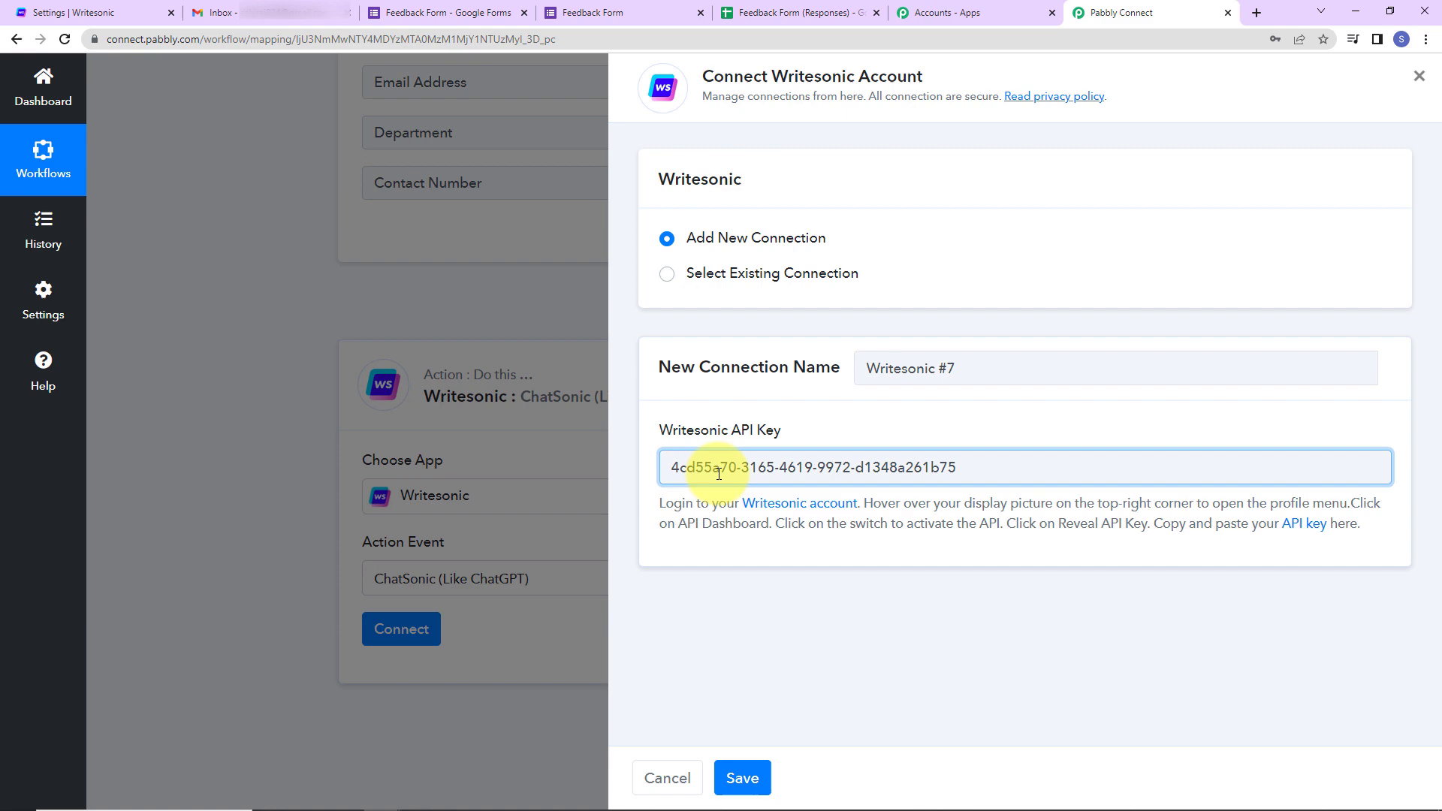
pyautogui.click(735, 777)
pyautogui.scroll(-5, 742, 627)
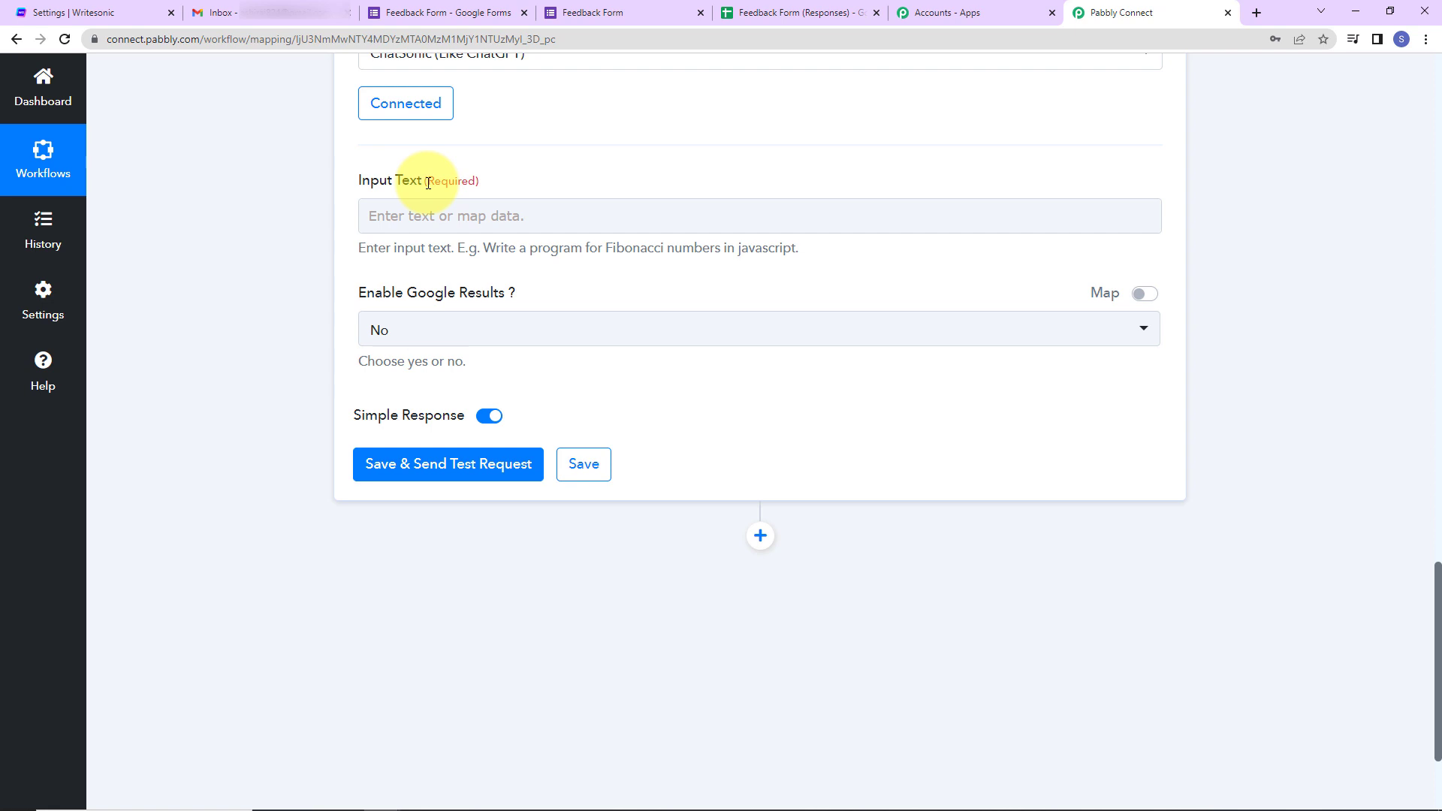
# - Write 'Write a reply to the feedback' in ChatSonic Input Text, then map the Google Forms Feedback answer
pyautogui.click(419, 228)
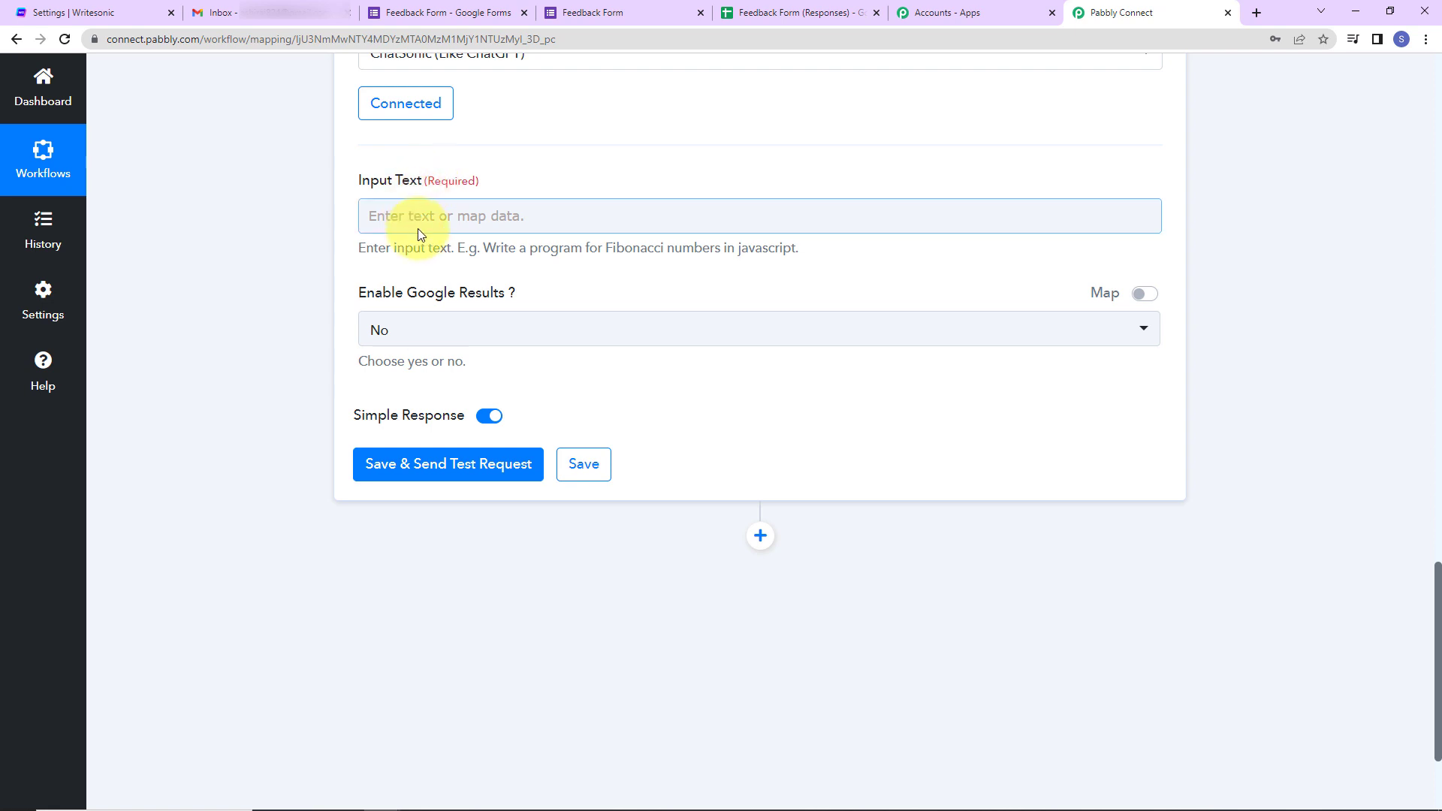
pyautogui.click(426, 212)
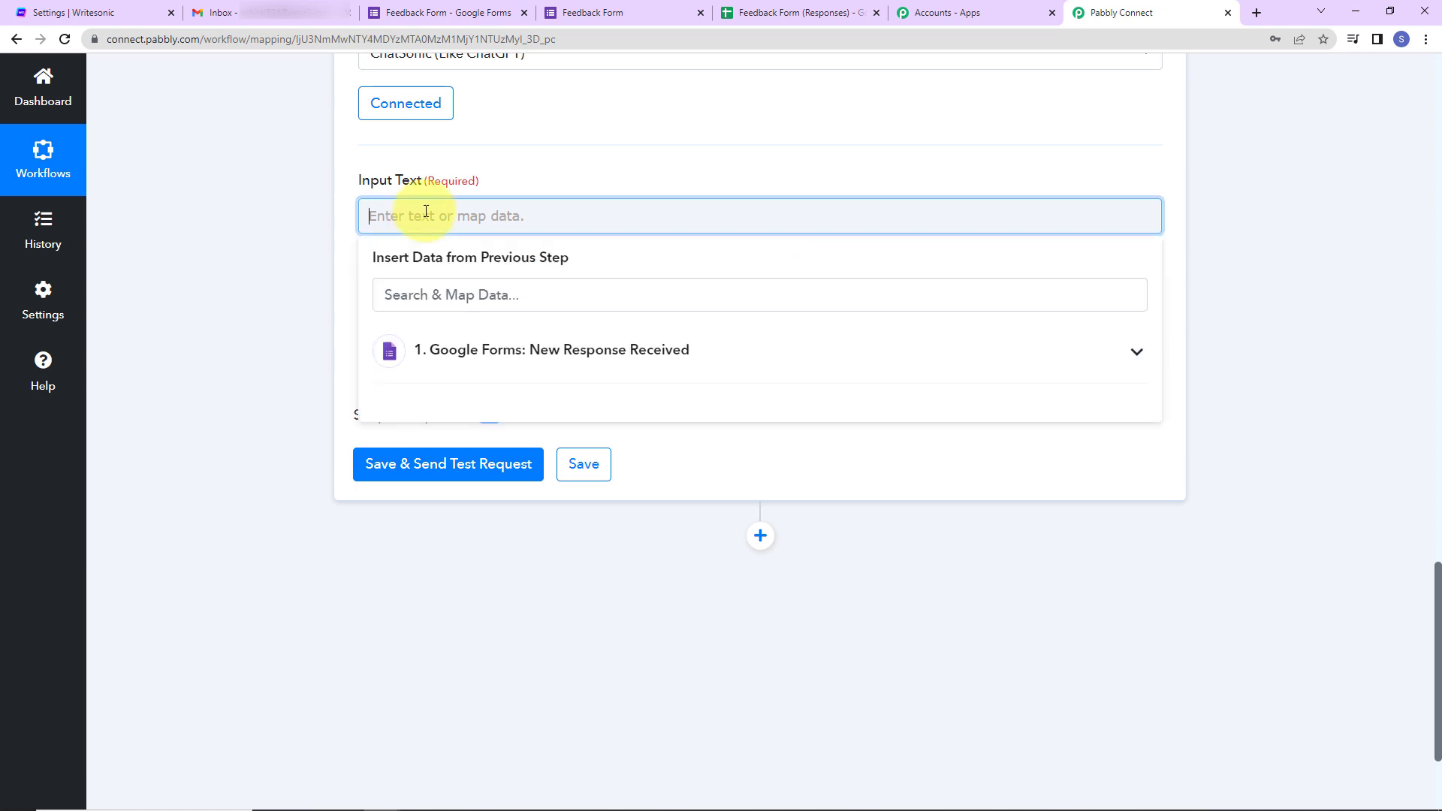
pyautogui.write('Write a reply to')
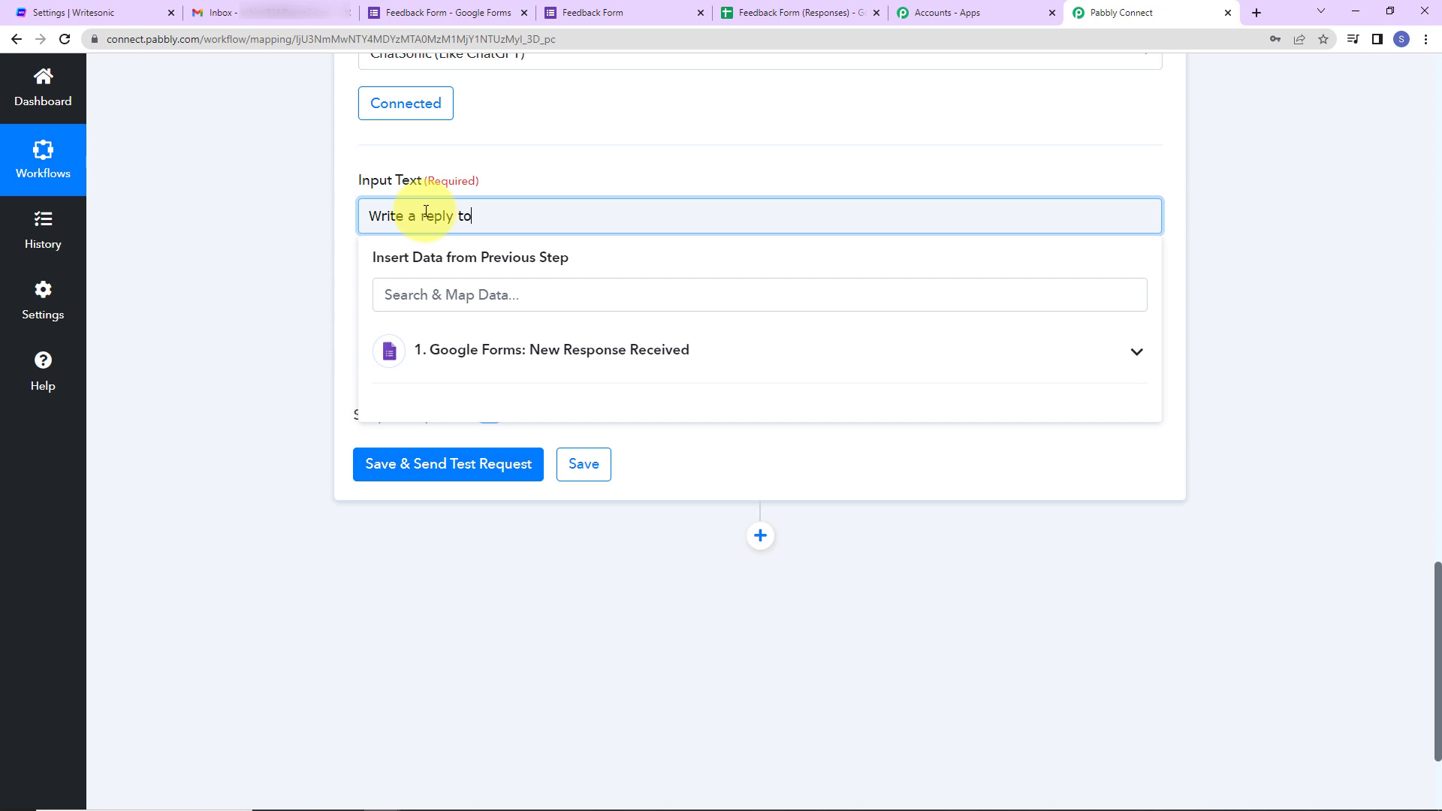
pyautogui.write('the feedback')
pyautogui.click(529, 359)
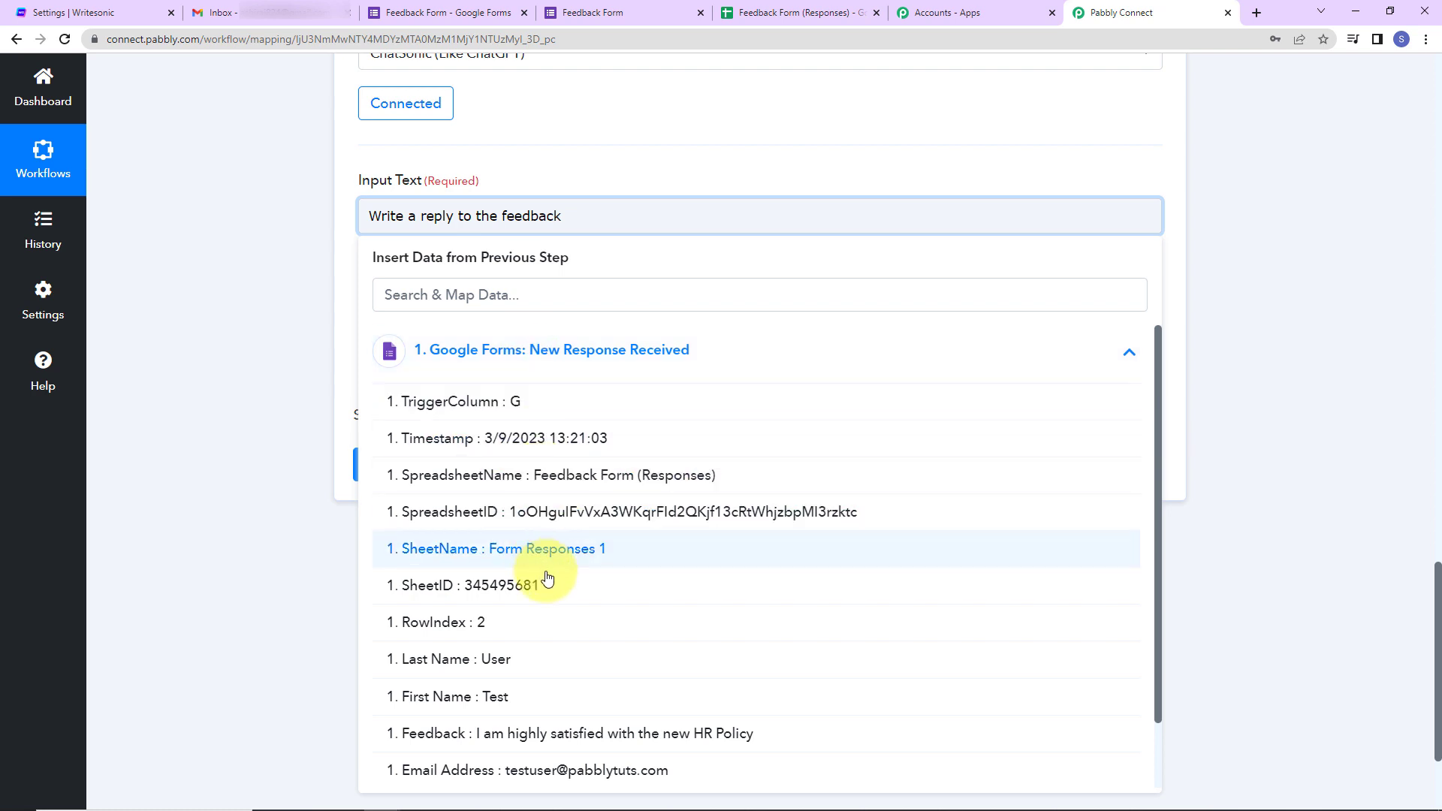
pyautogui.click(542, 737)
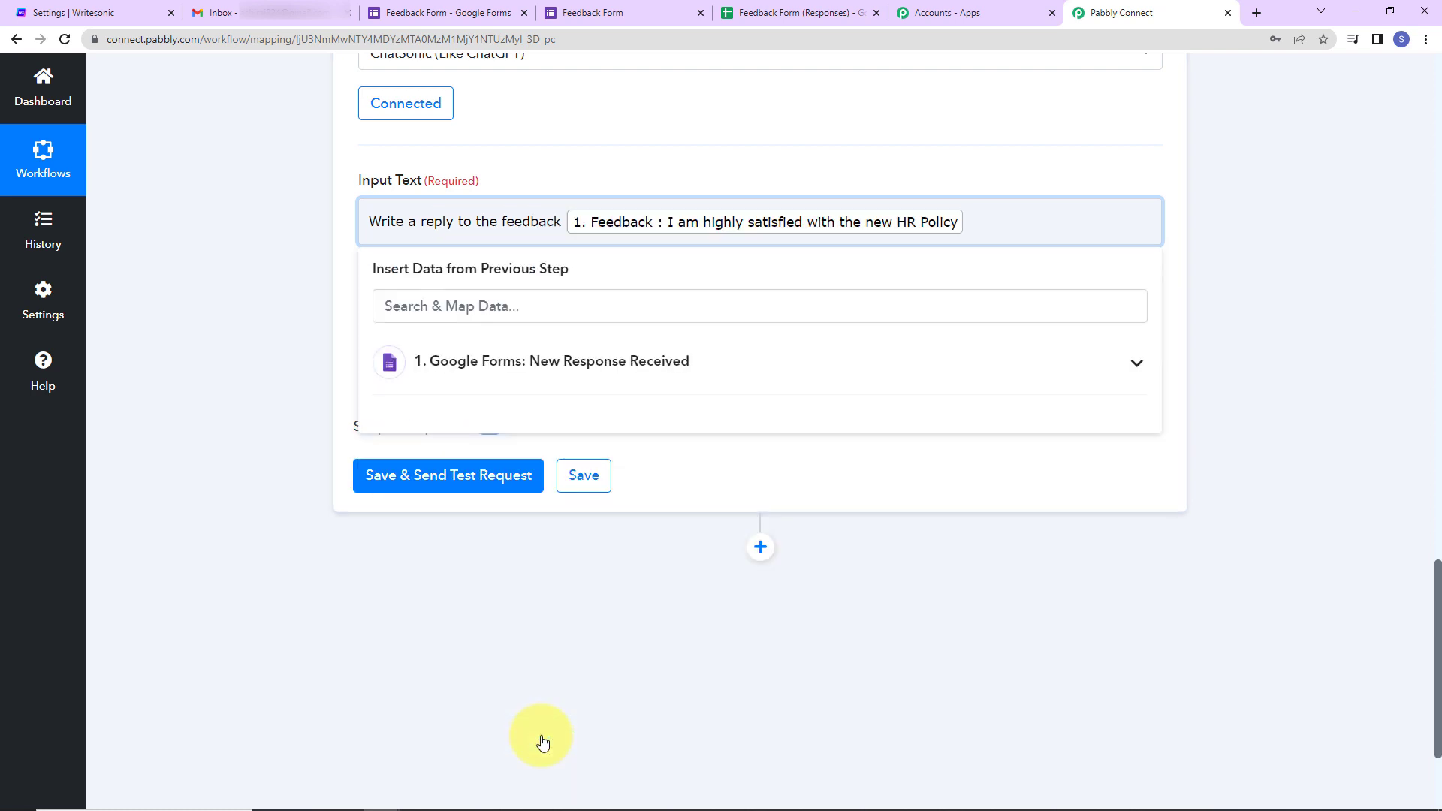
pyautogui.click(487, 673)
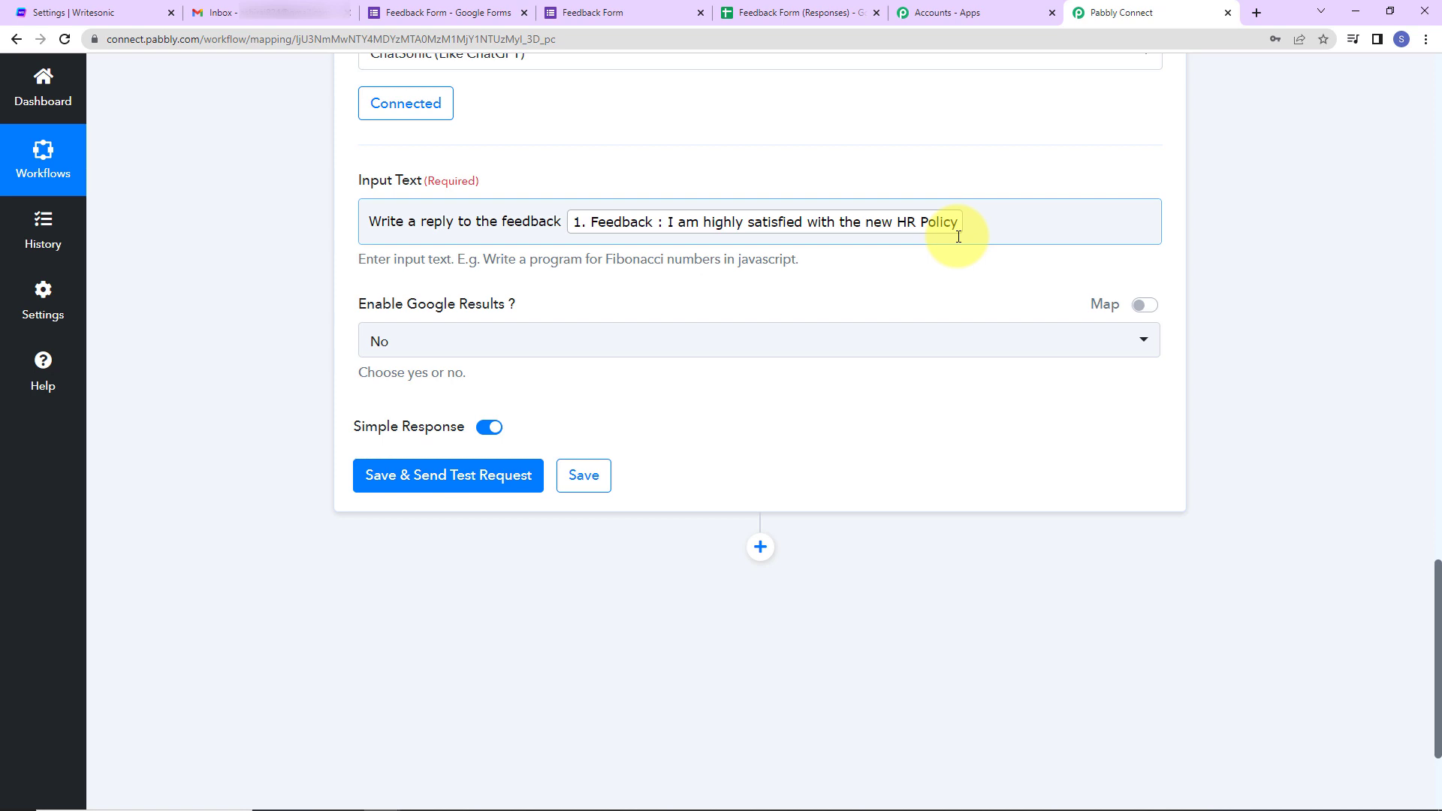
# - Keep Enable Google Results at No, send a ChatSonic test request, and read the full generated reply
pyautogui.click(460, 349)
pyautogui.click(406, 425)
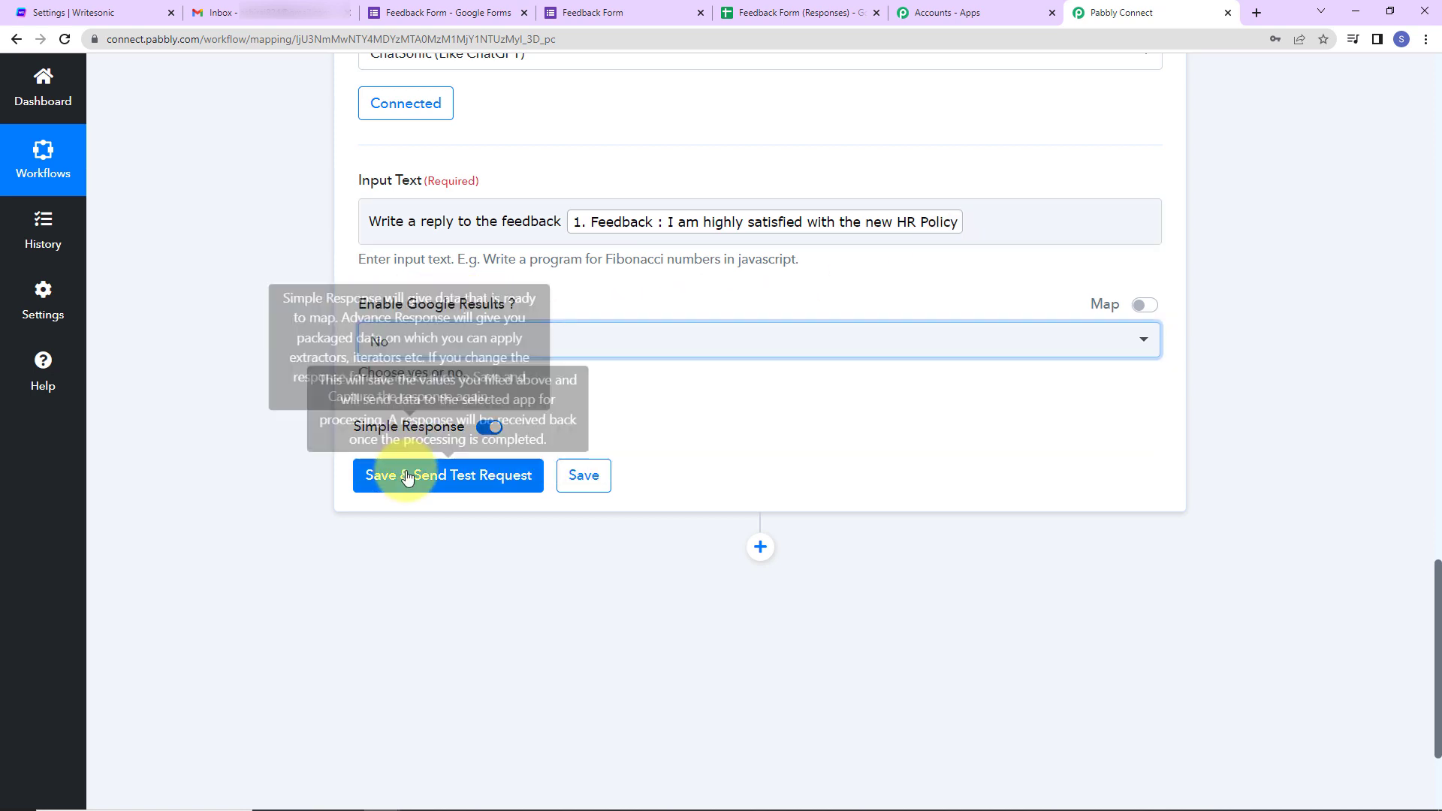
pyautogui.click(405, 476)
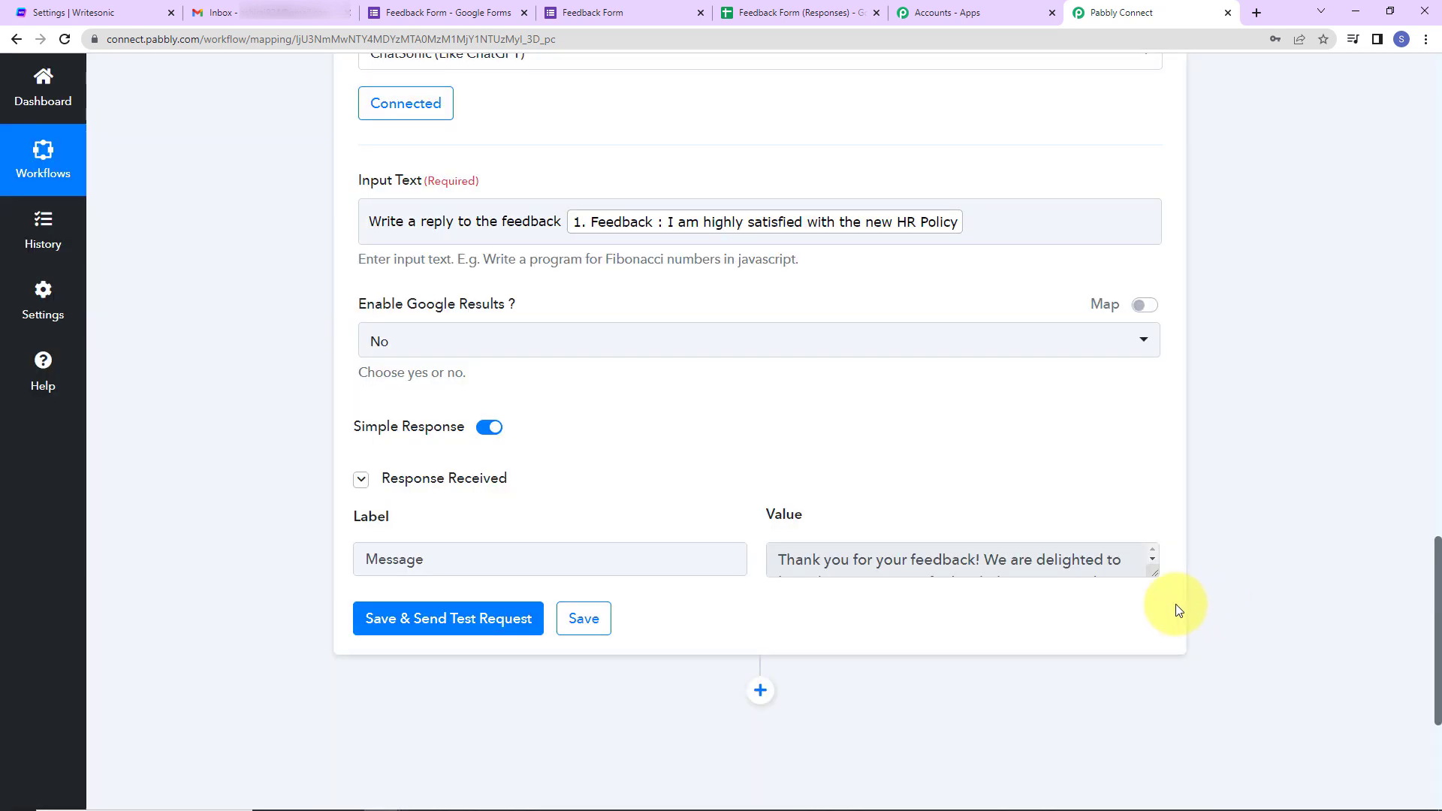
pyautogui.moveTo(1151, 572); pyautogui.dragTo(1185, 788)
pyautogui.scroll(-1, 954, 697)
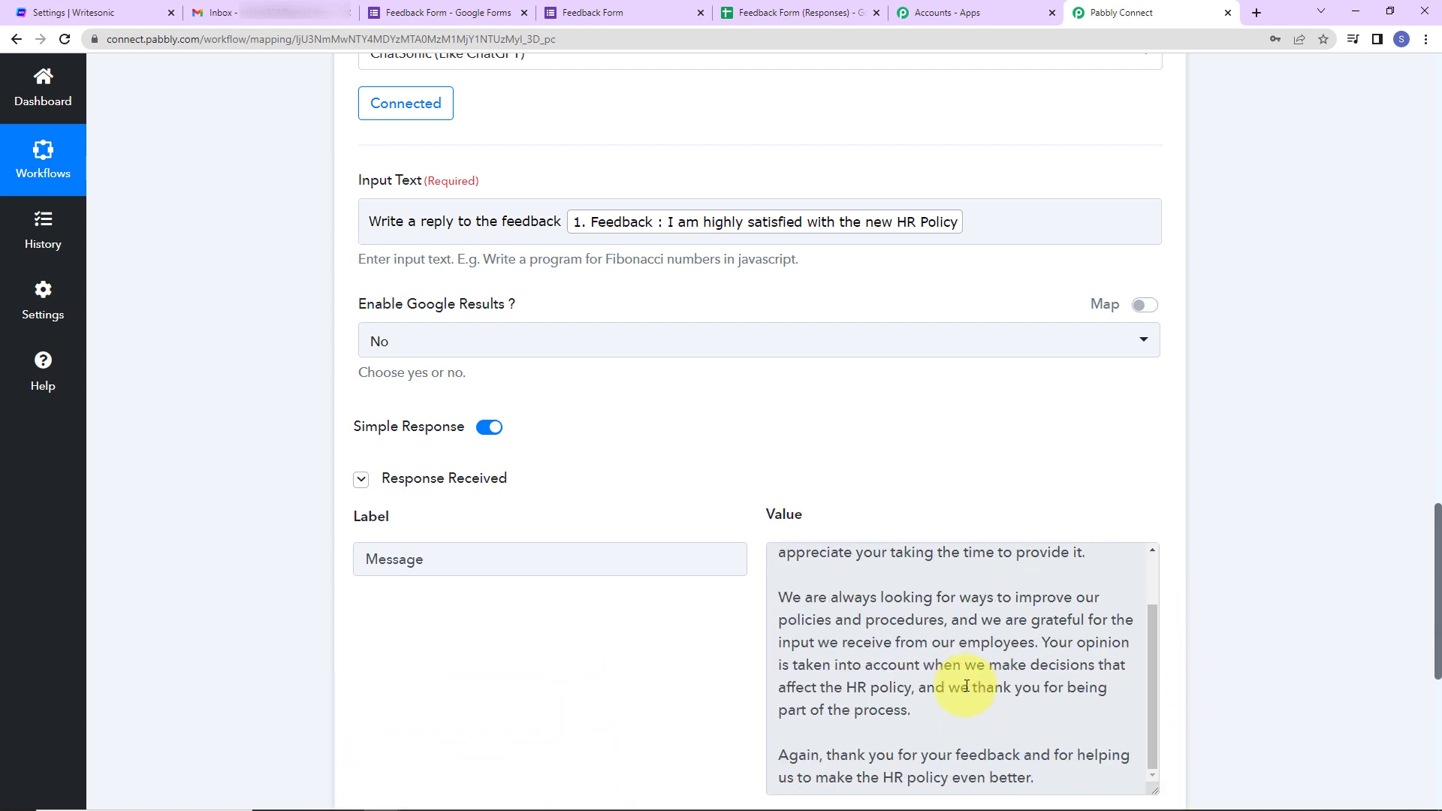
pyautogui.scroll(1, 1084, 702)
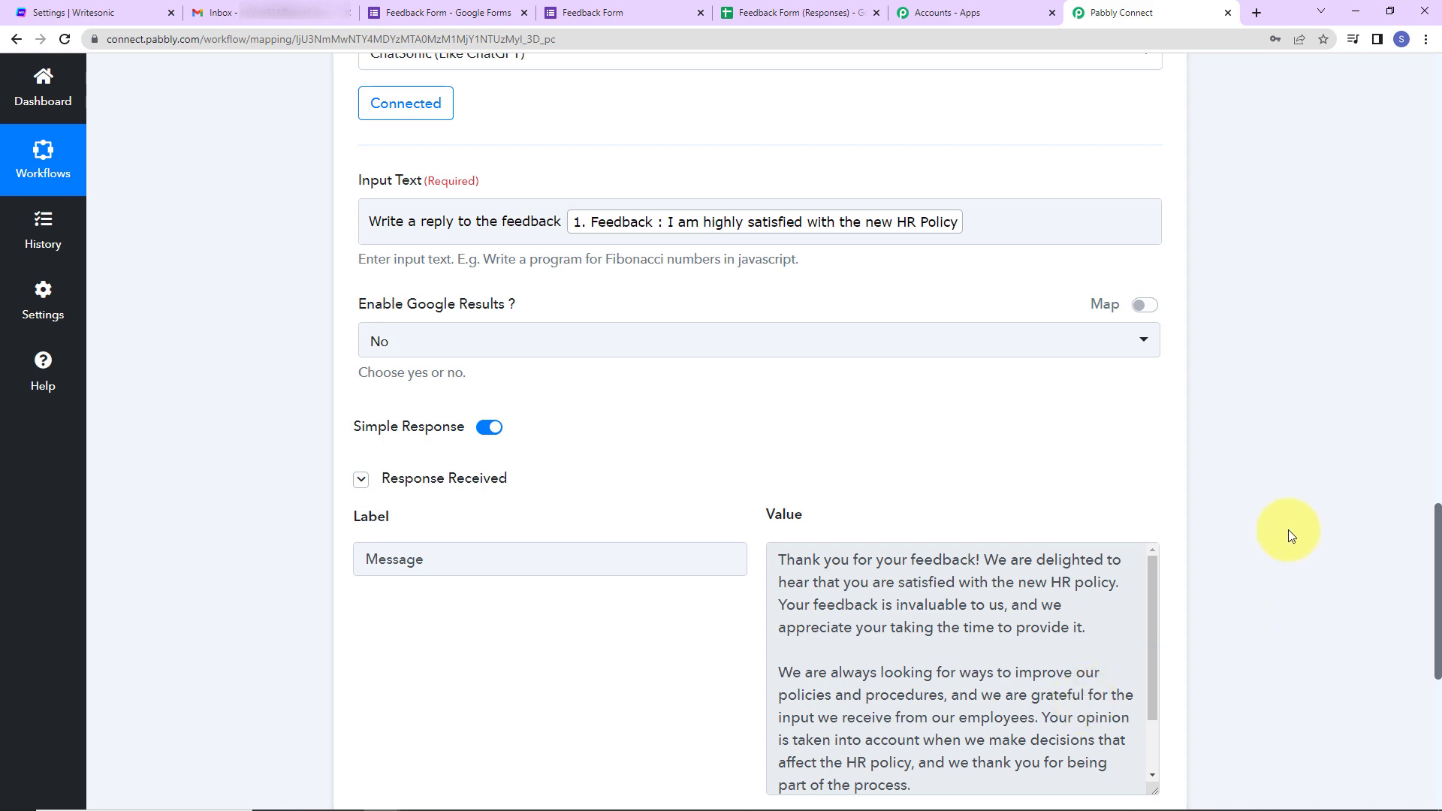
pyautogui.scroll(-7, 1287, 529)
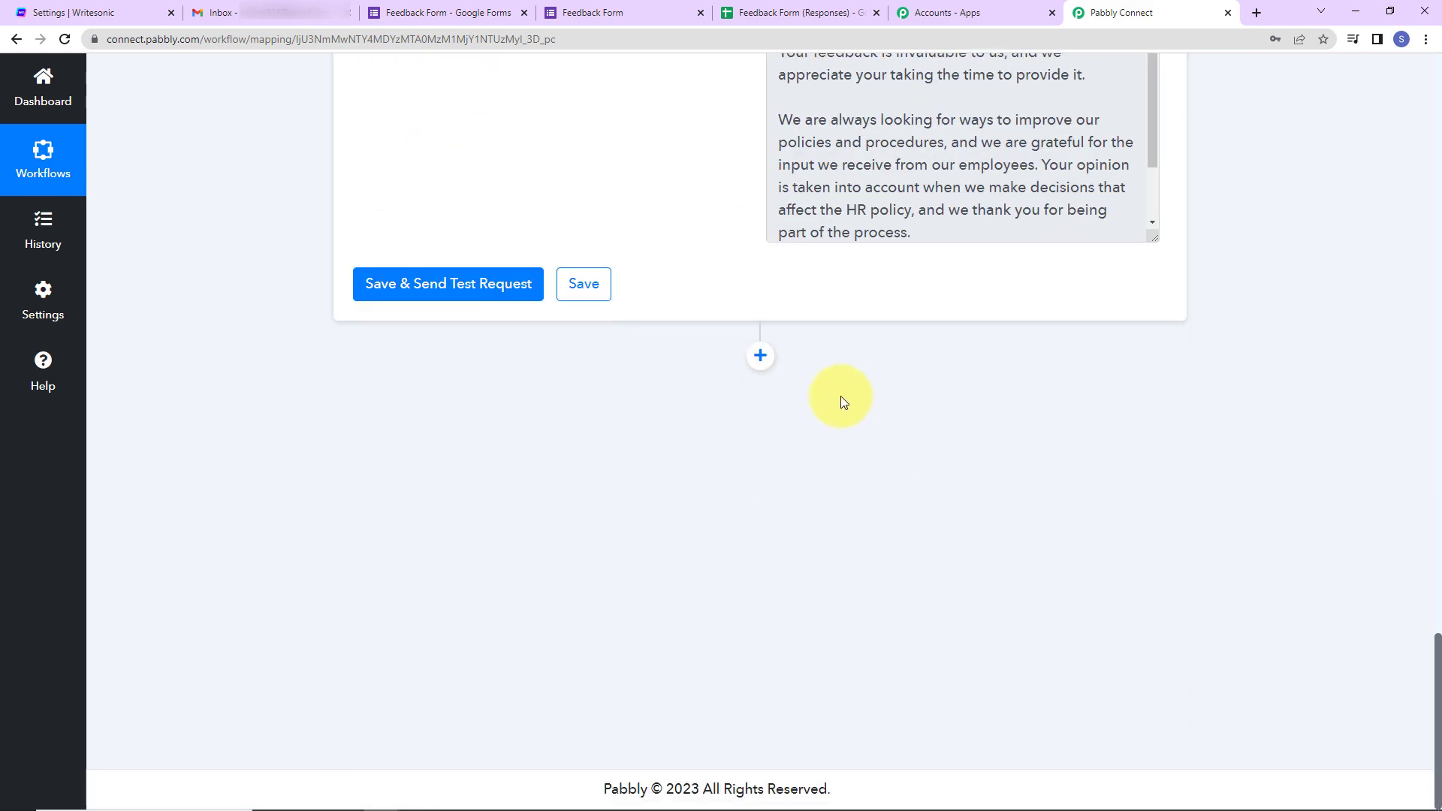
# - Add a Gmail action with the Send Email event and start a new Gmail connection
pyautogui.click(760, 357)
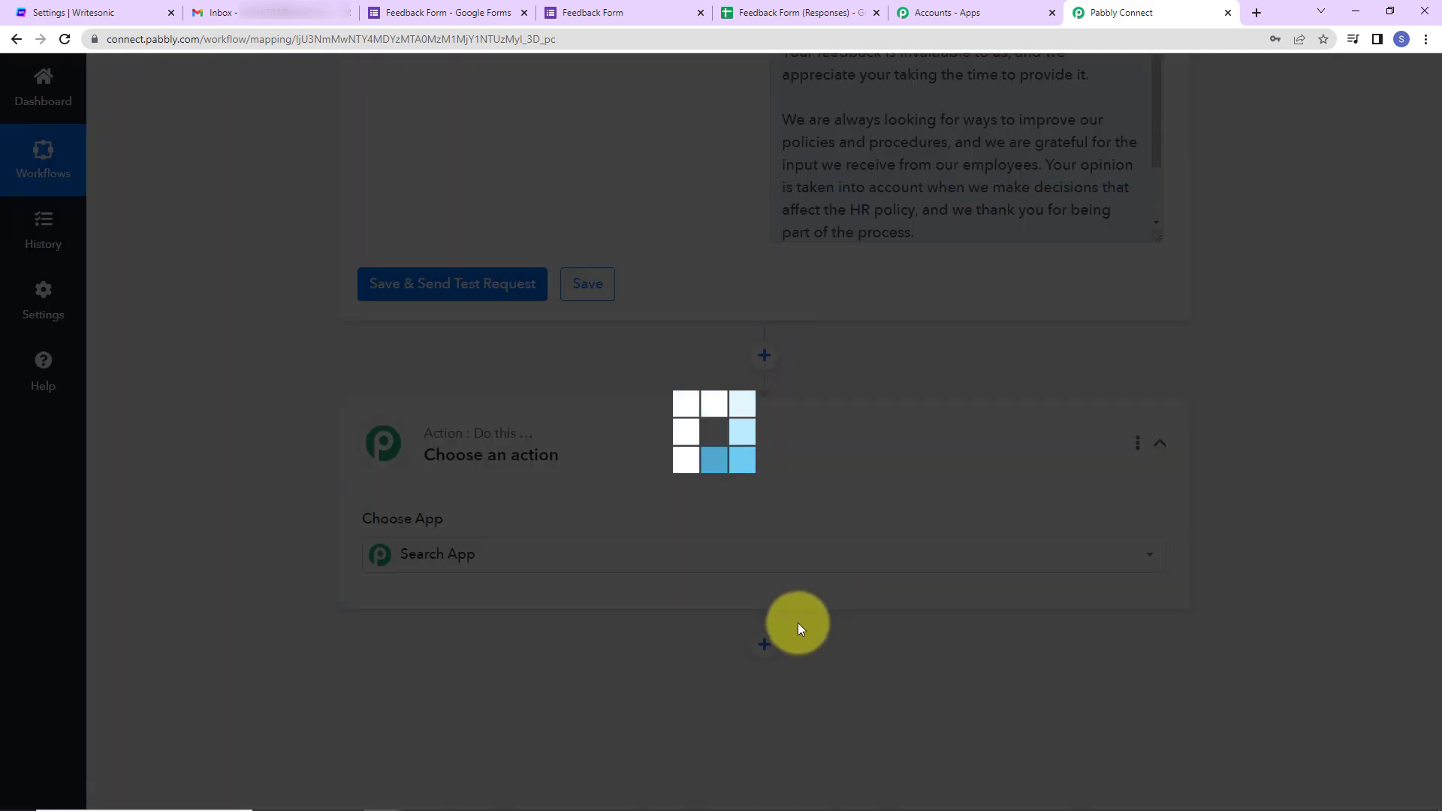
pyautogui.write('gmail')
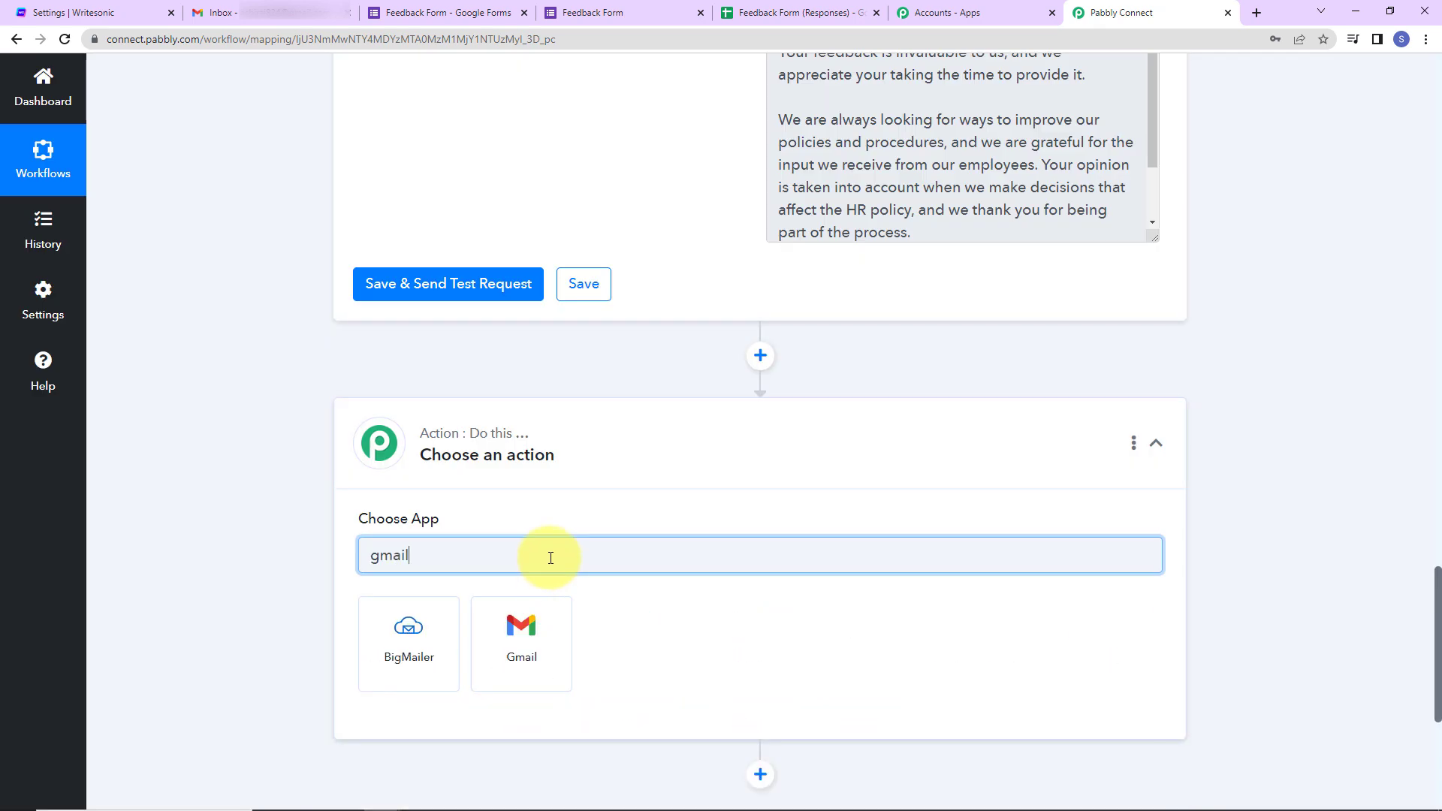
pyautogui.click(545, 628)
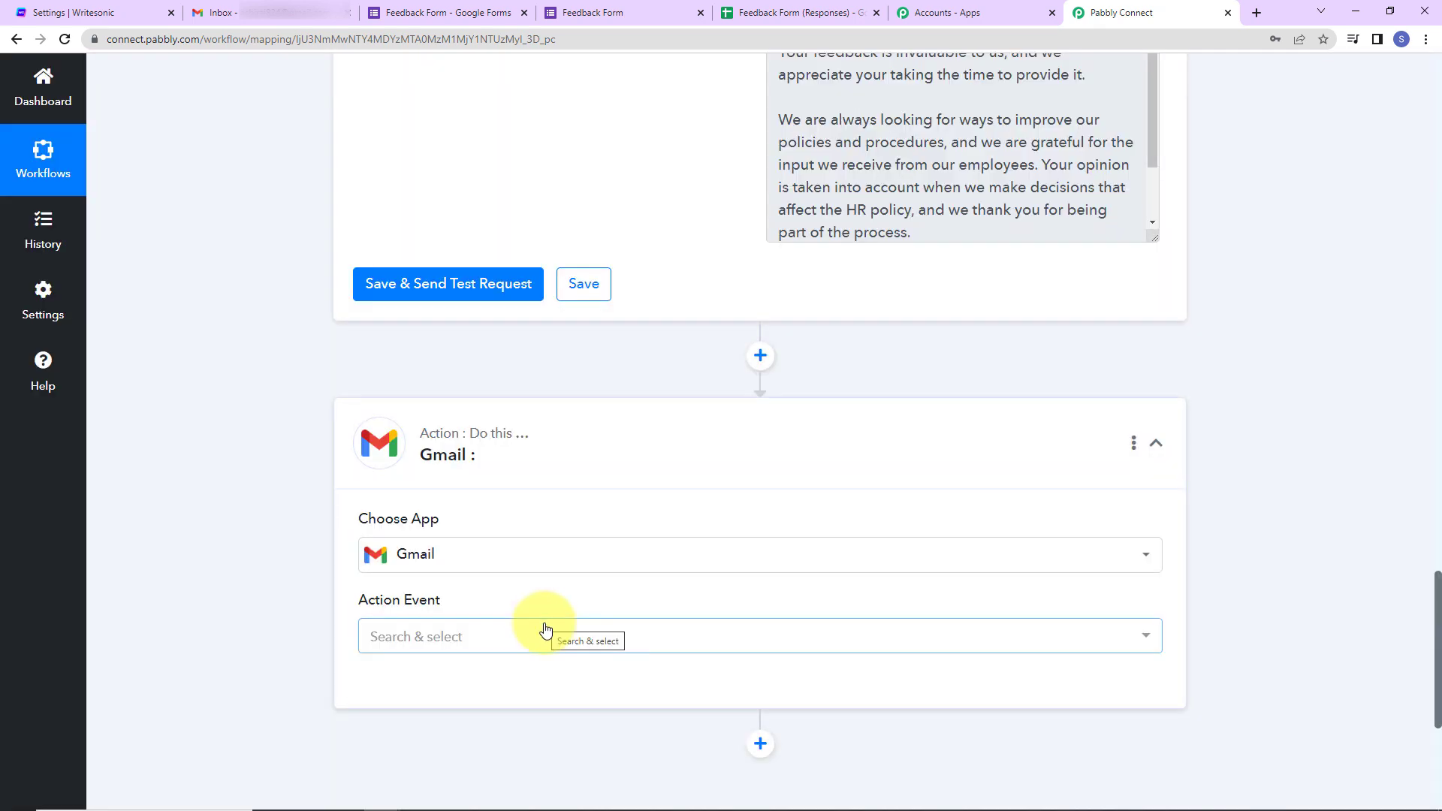
pyautogui.click(514, 649)
pyautogui.click(473, 727)
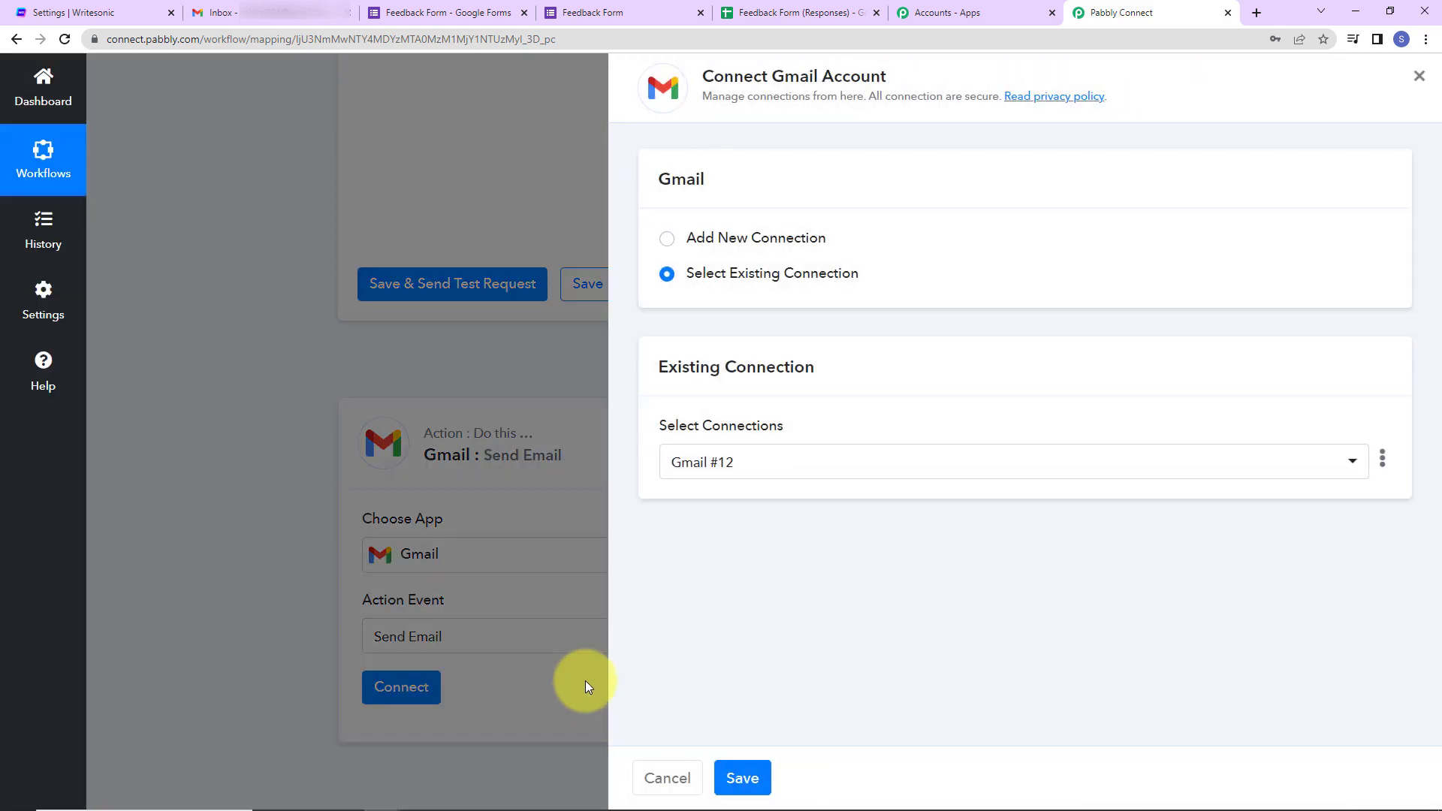
pyautogui.moveTo(773, 77); pyautogui.dragTo(888, 77)
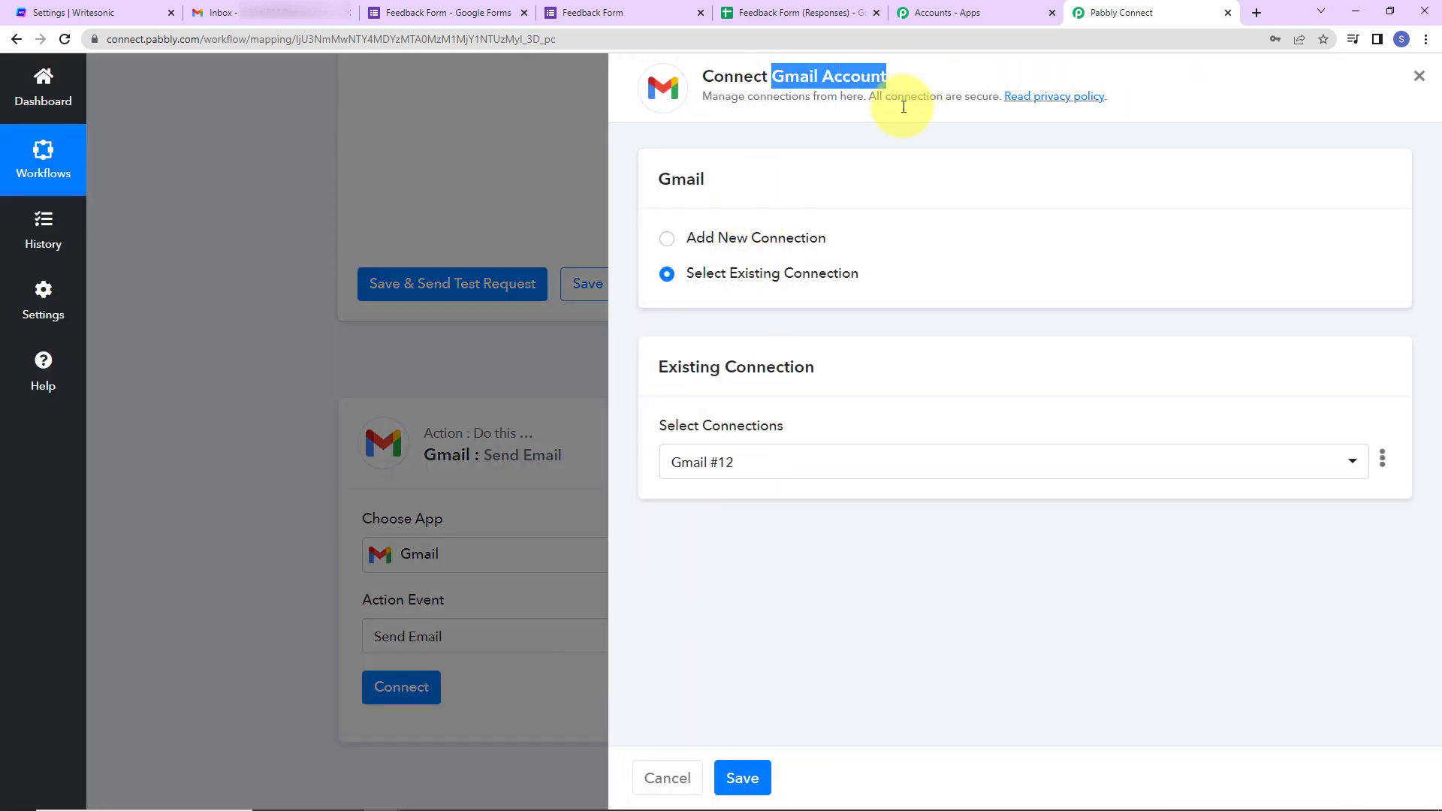
pyautogui.click(668, 241)
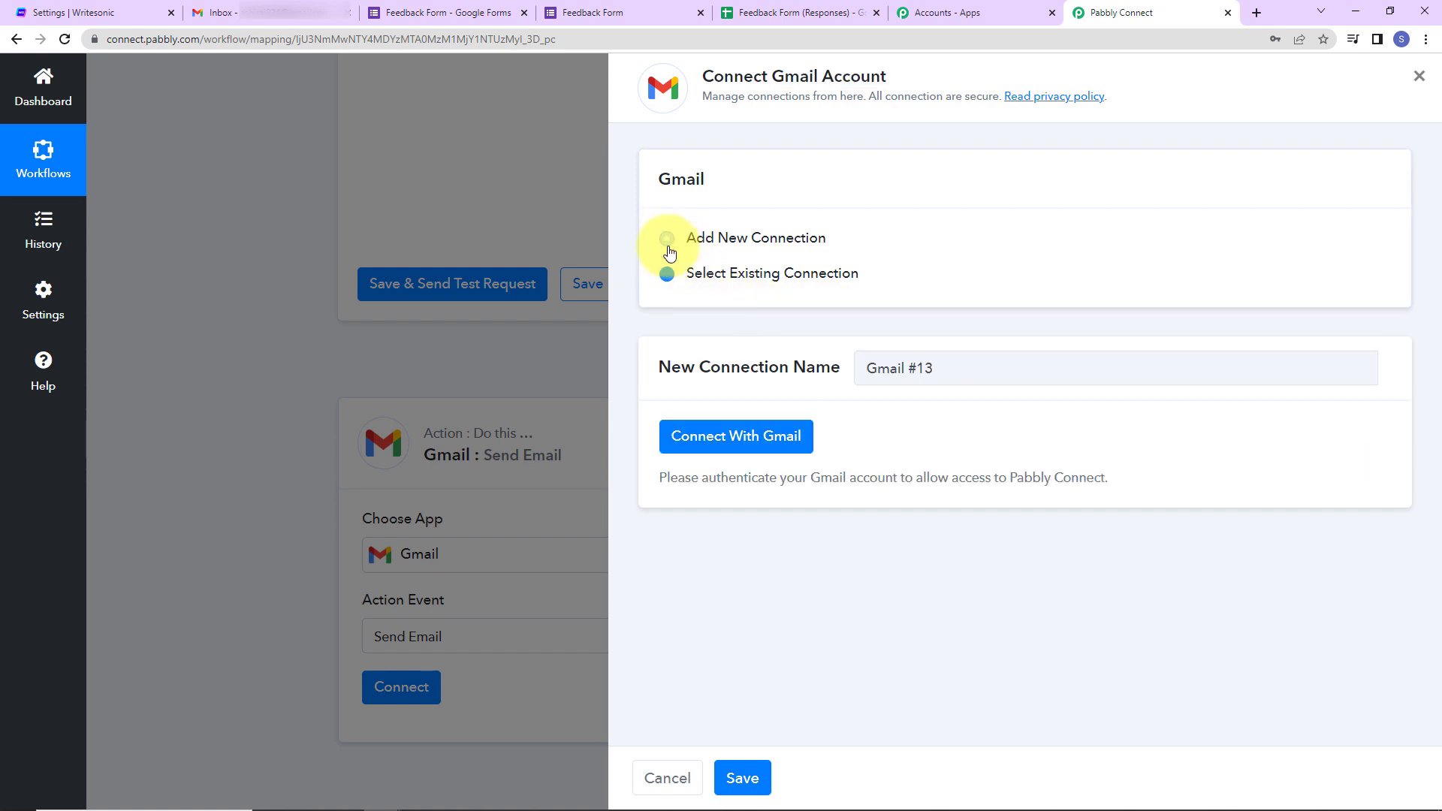
# - Sign in with the Google account and allow access so Gmail #13 is connected
pyautogui.click(740, 439)
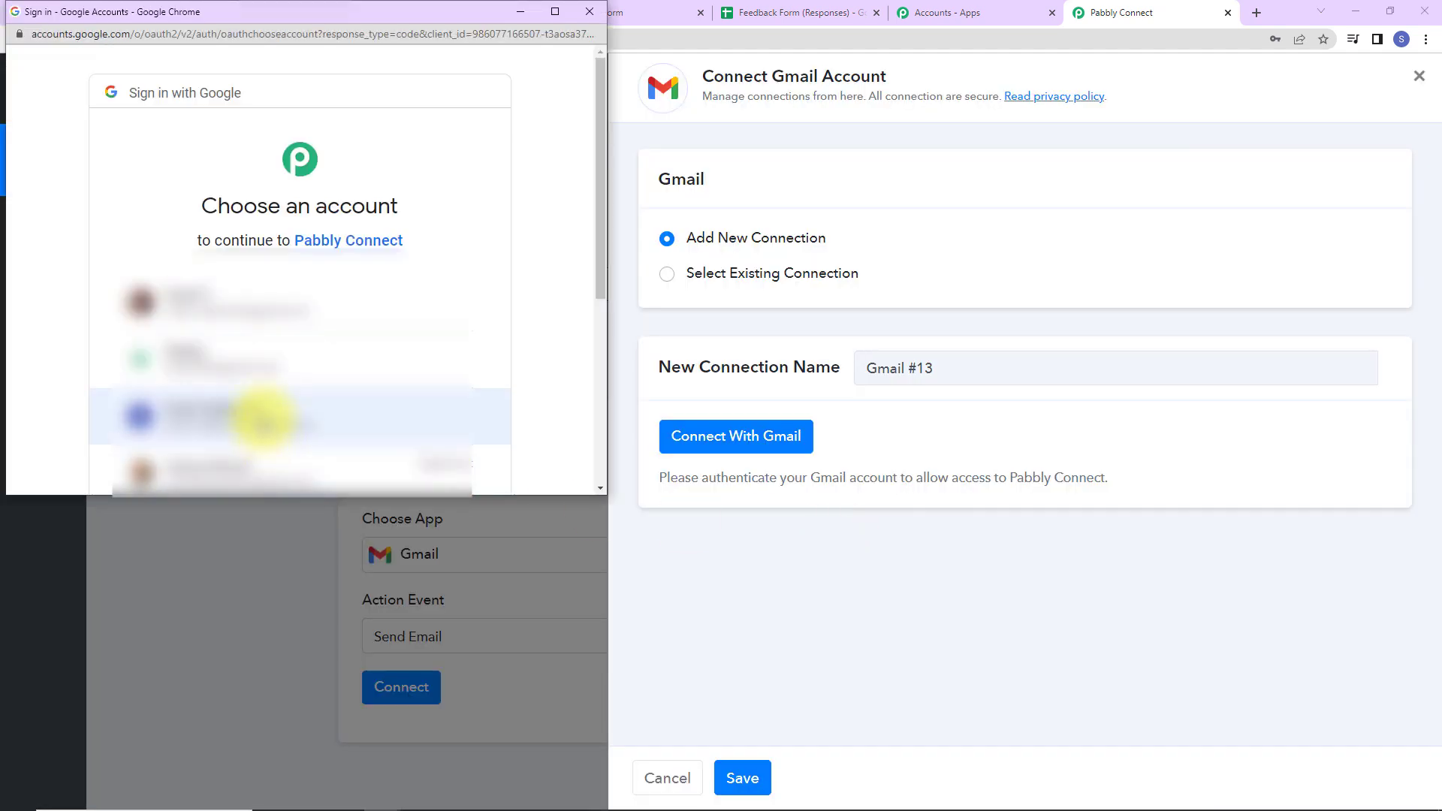
pyautogui.click(258, 417)
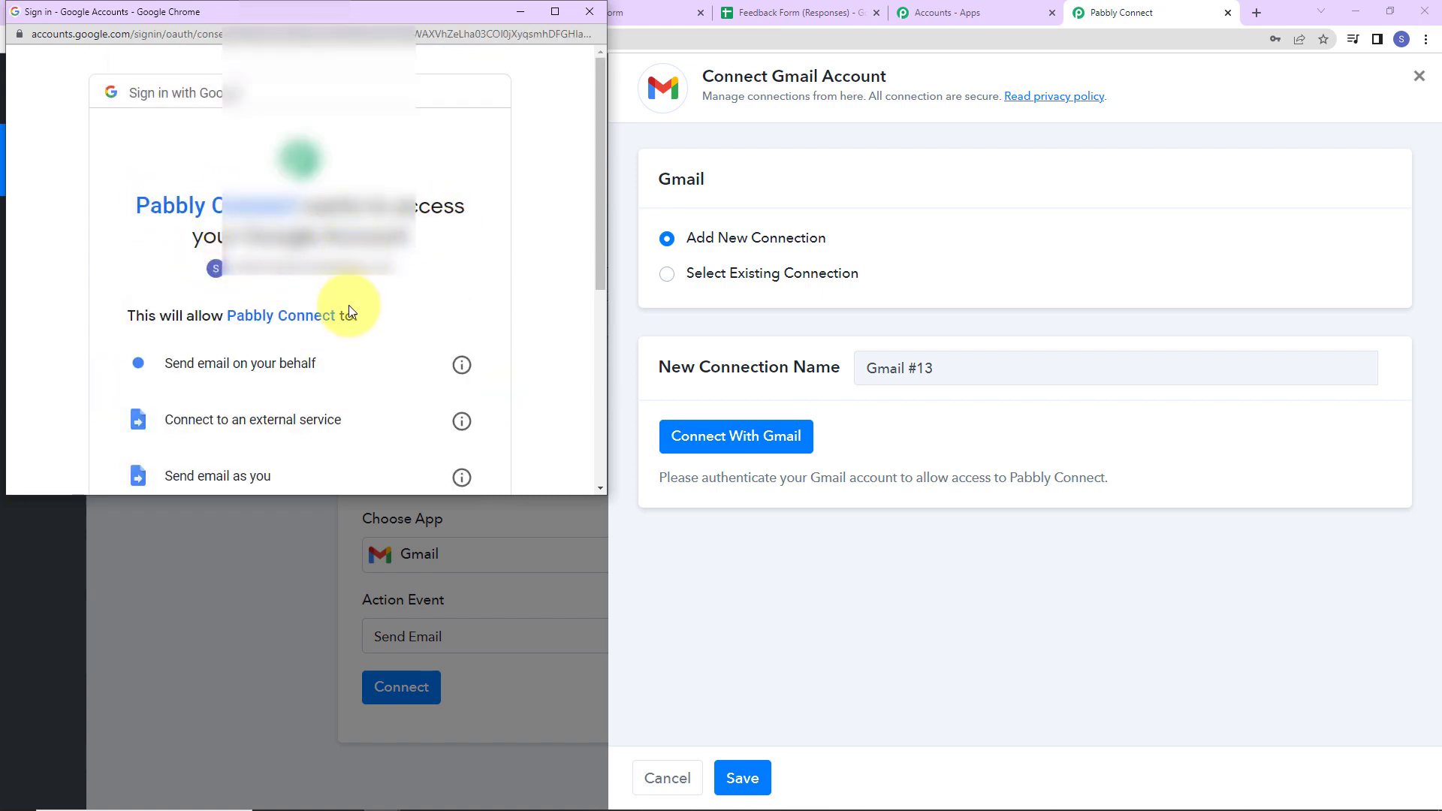
pyautogui.scroll(-5, 341, 338)
pyautogui.click(383, 412)
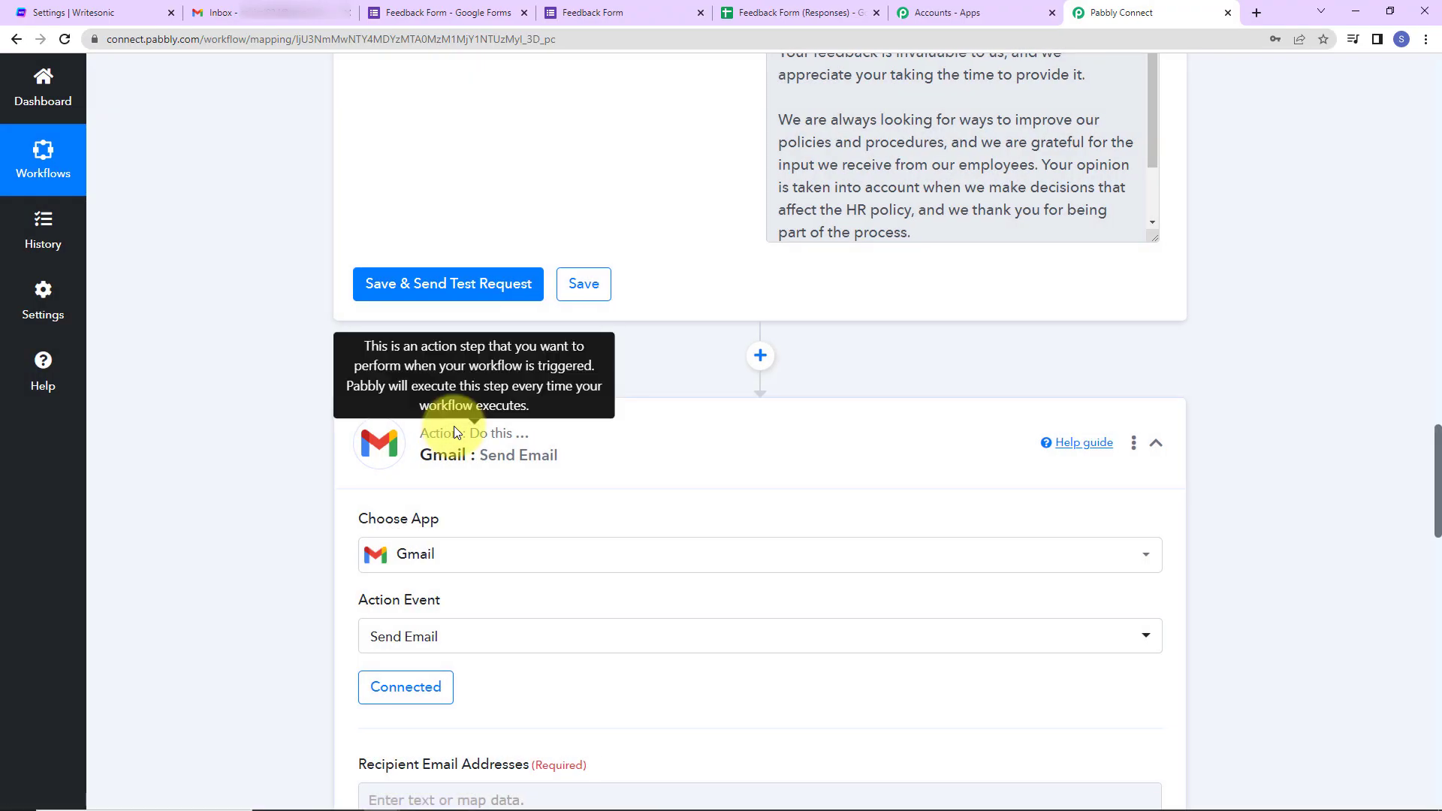
# - Map the Google Forms Email Address answer into the Recipient Email Addresses field
pyautogui.scroll(-2, 690, 510)
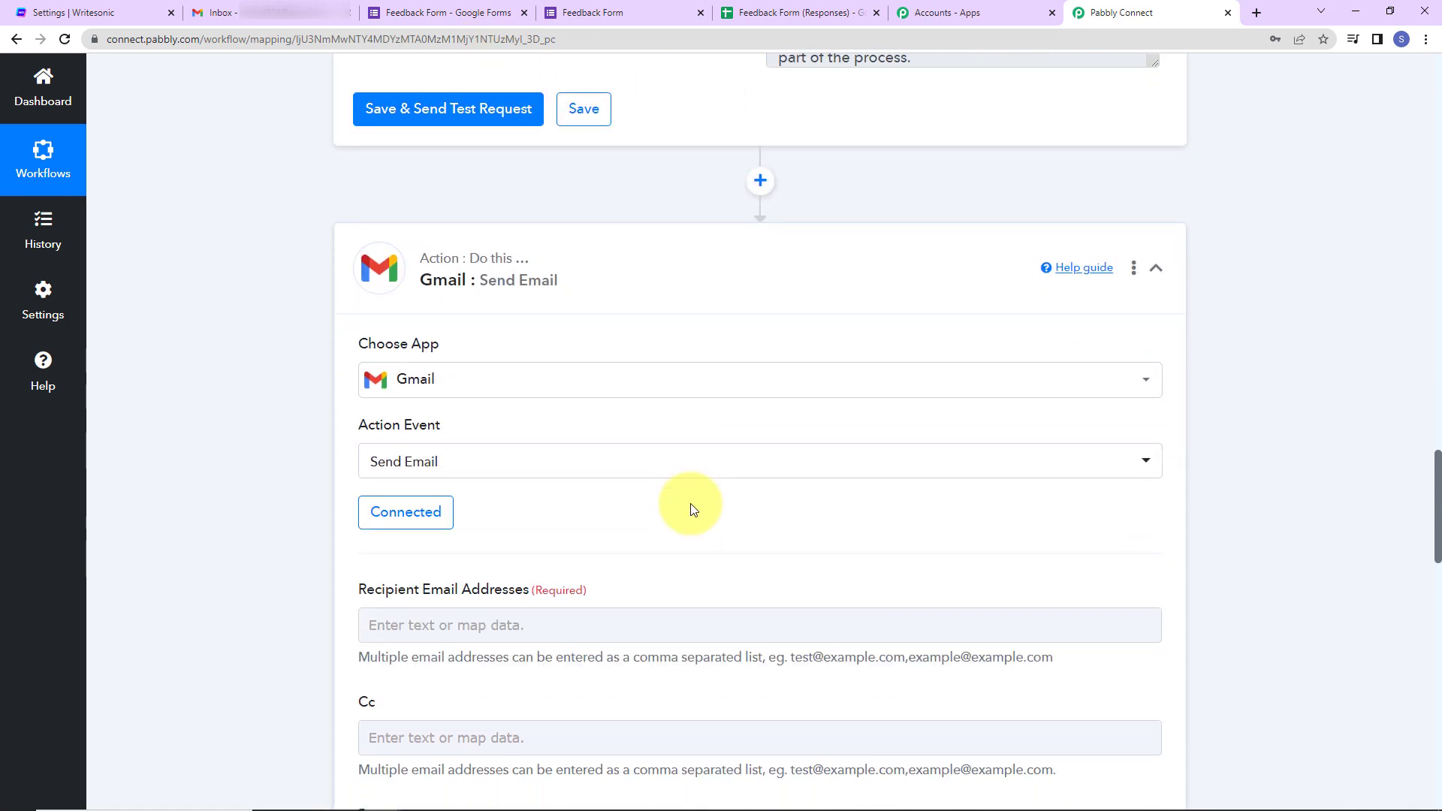
pyautogui.scroll(-6, 691, 507)
pyautogui.scroll(2, 481, 342)
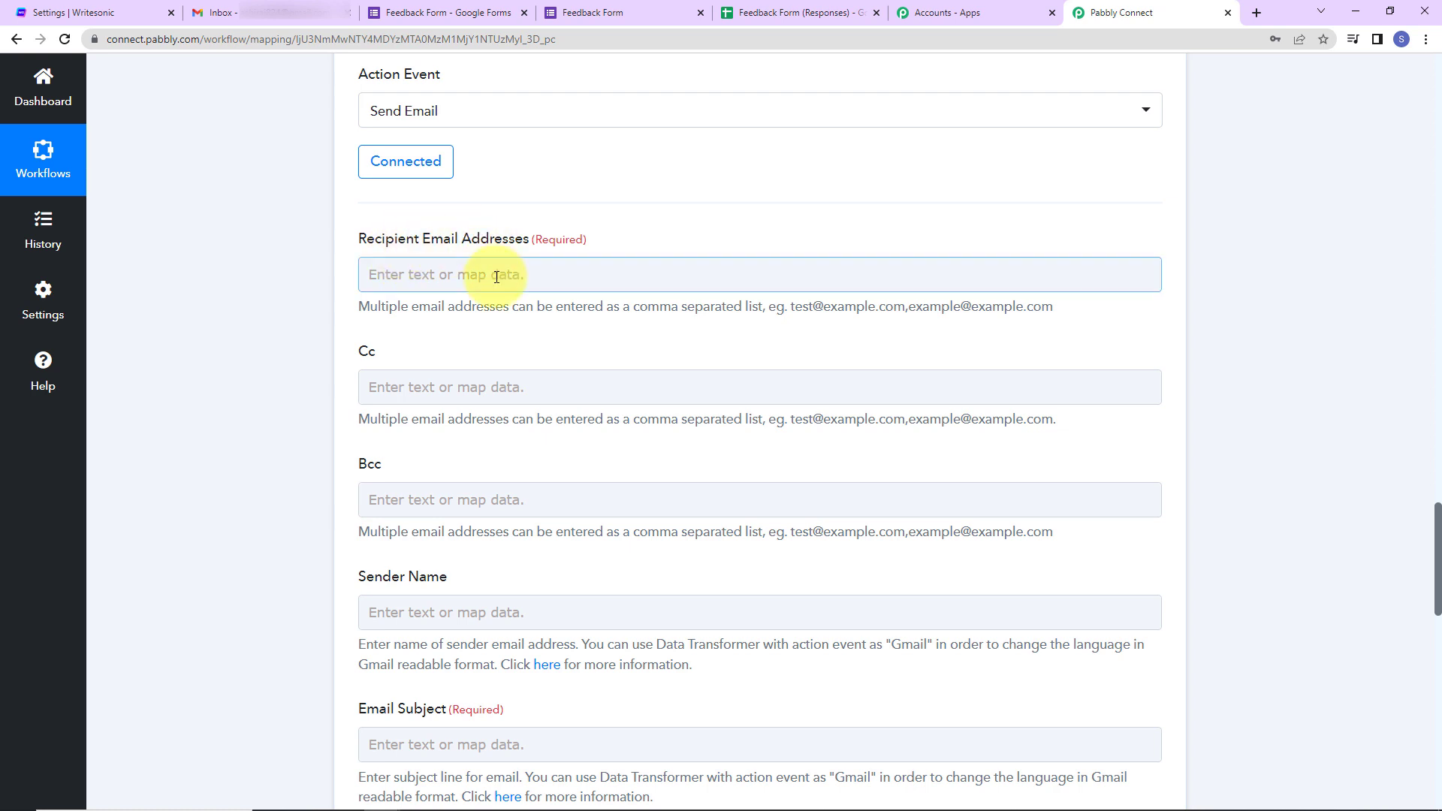
pyautogui.click(430, 274)
pyautogui.click(423, 271)
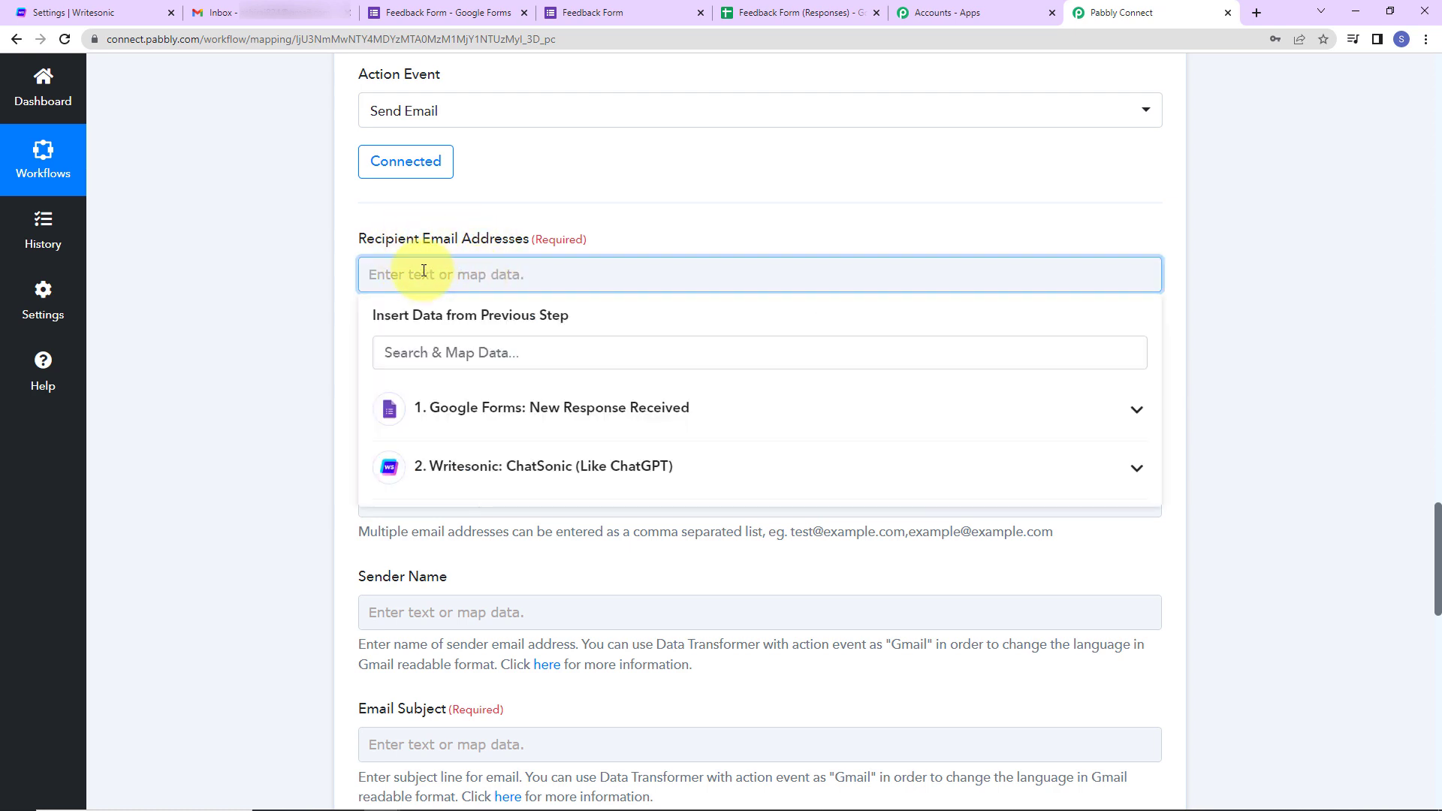
pyautogui.click(481, 409)
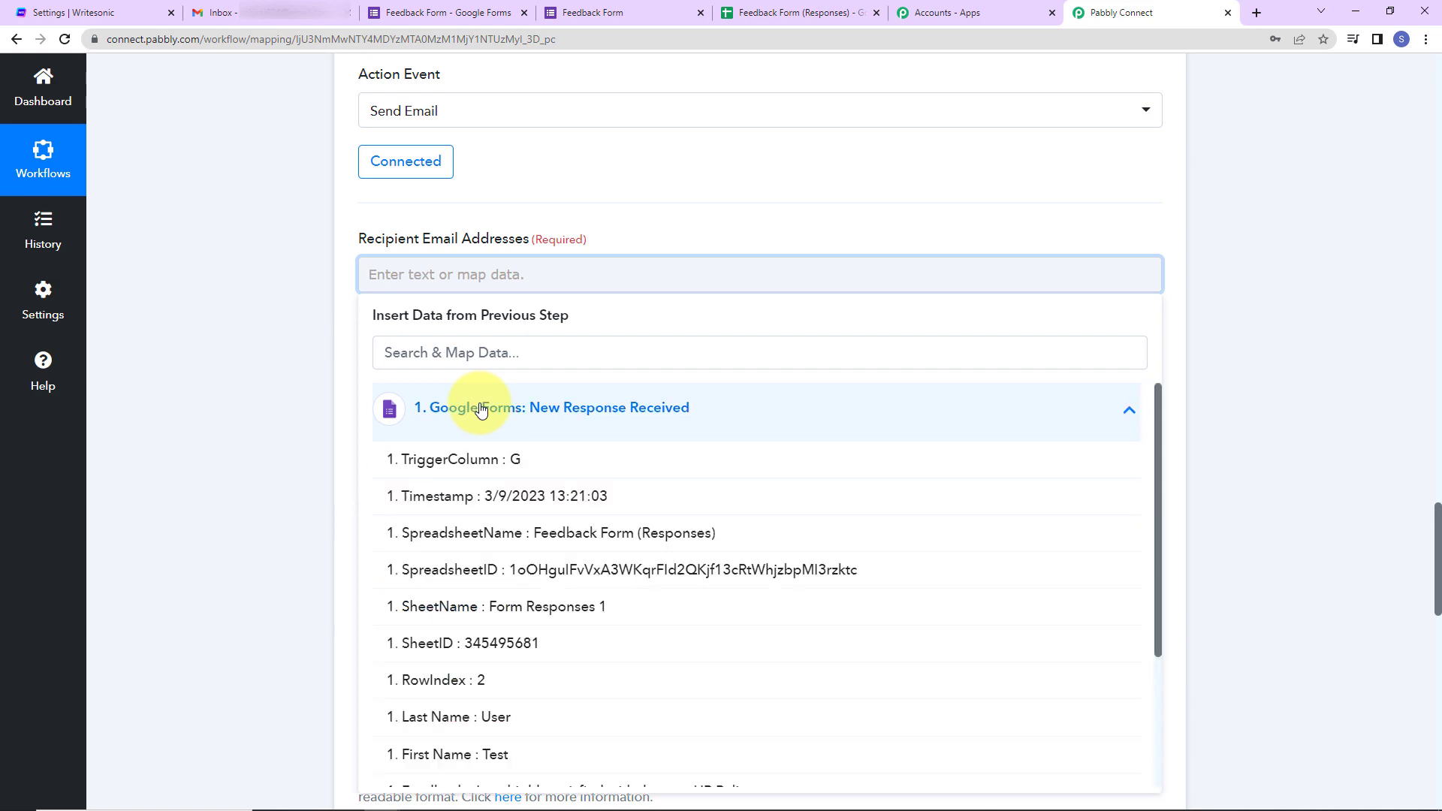
pyautogui.scroll(-3, 558, 558)
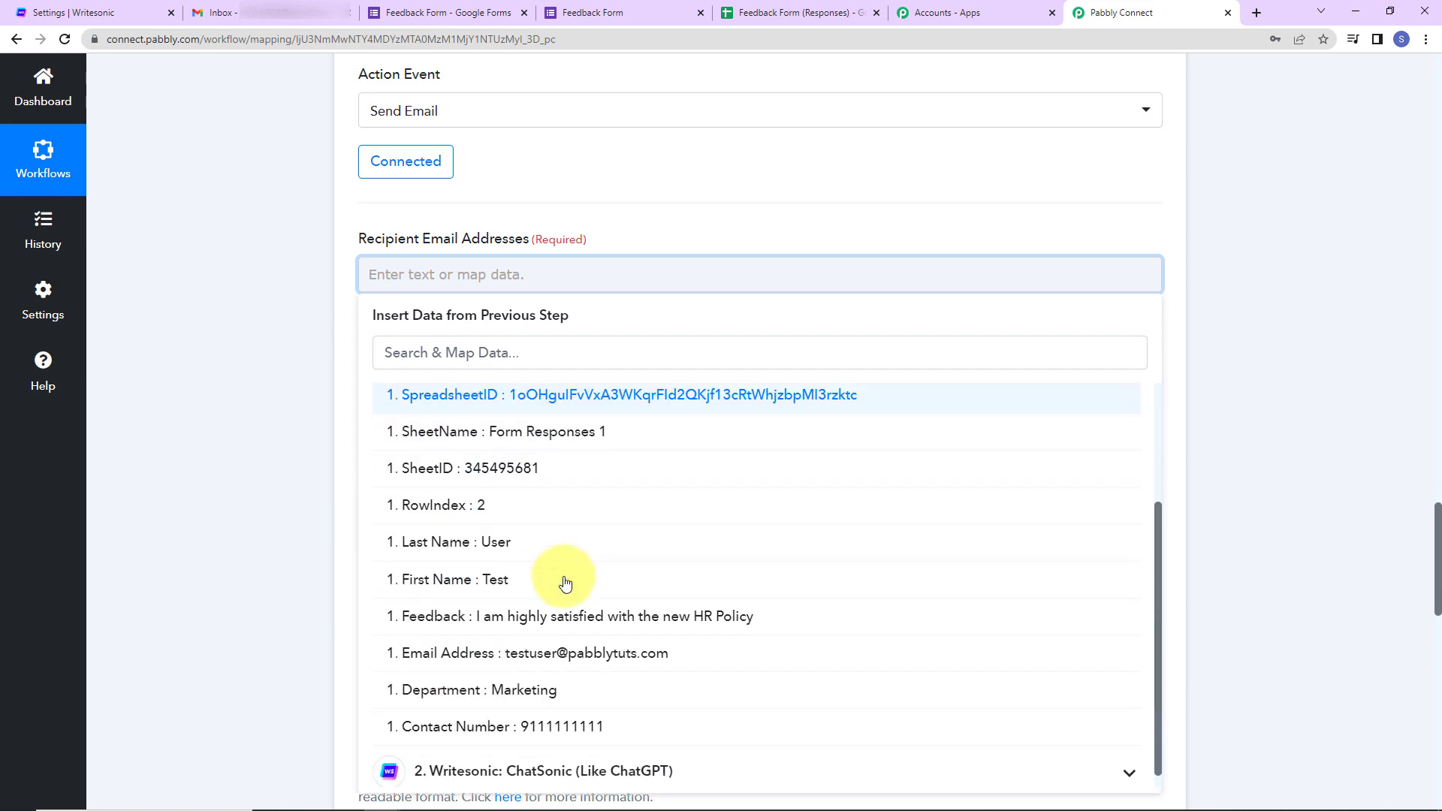
pyautogui.click(550, 657)
pyautogui.click(264, 506)
pyautogui.scroll(-5, 418, 283)
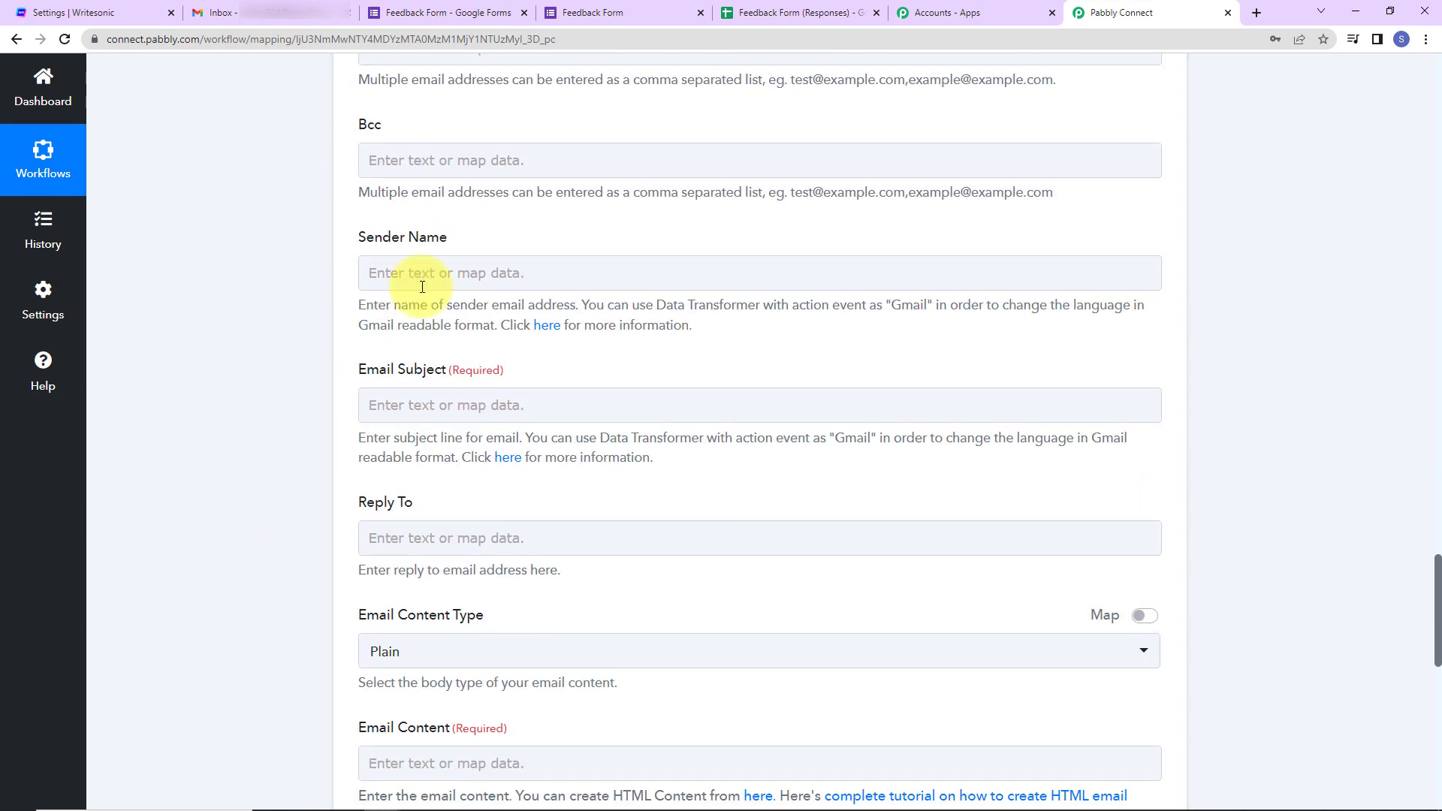
pyautogui.click(419, 283)
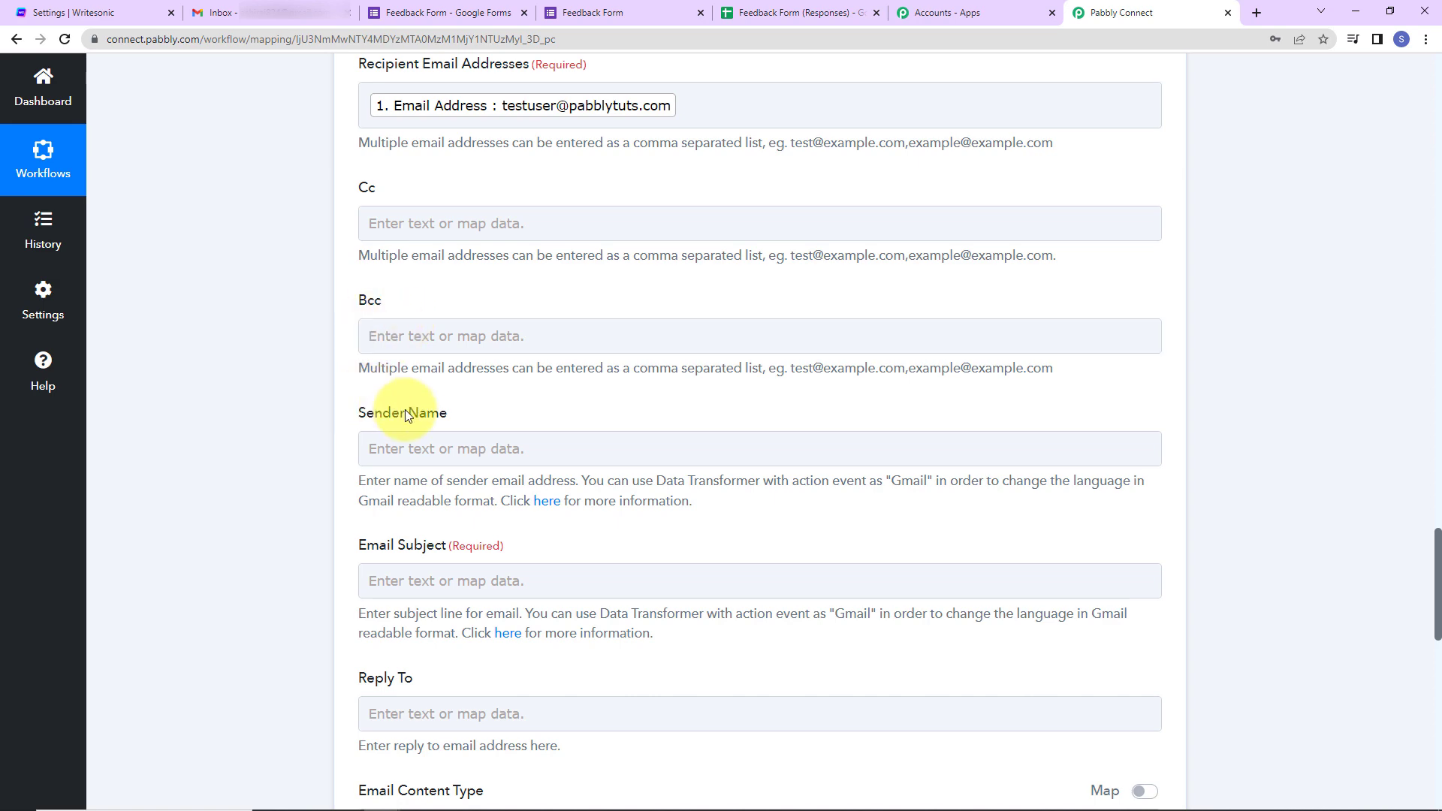
pyautogui.scroll(-2, 404, 409)
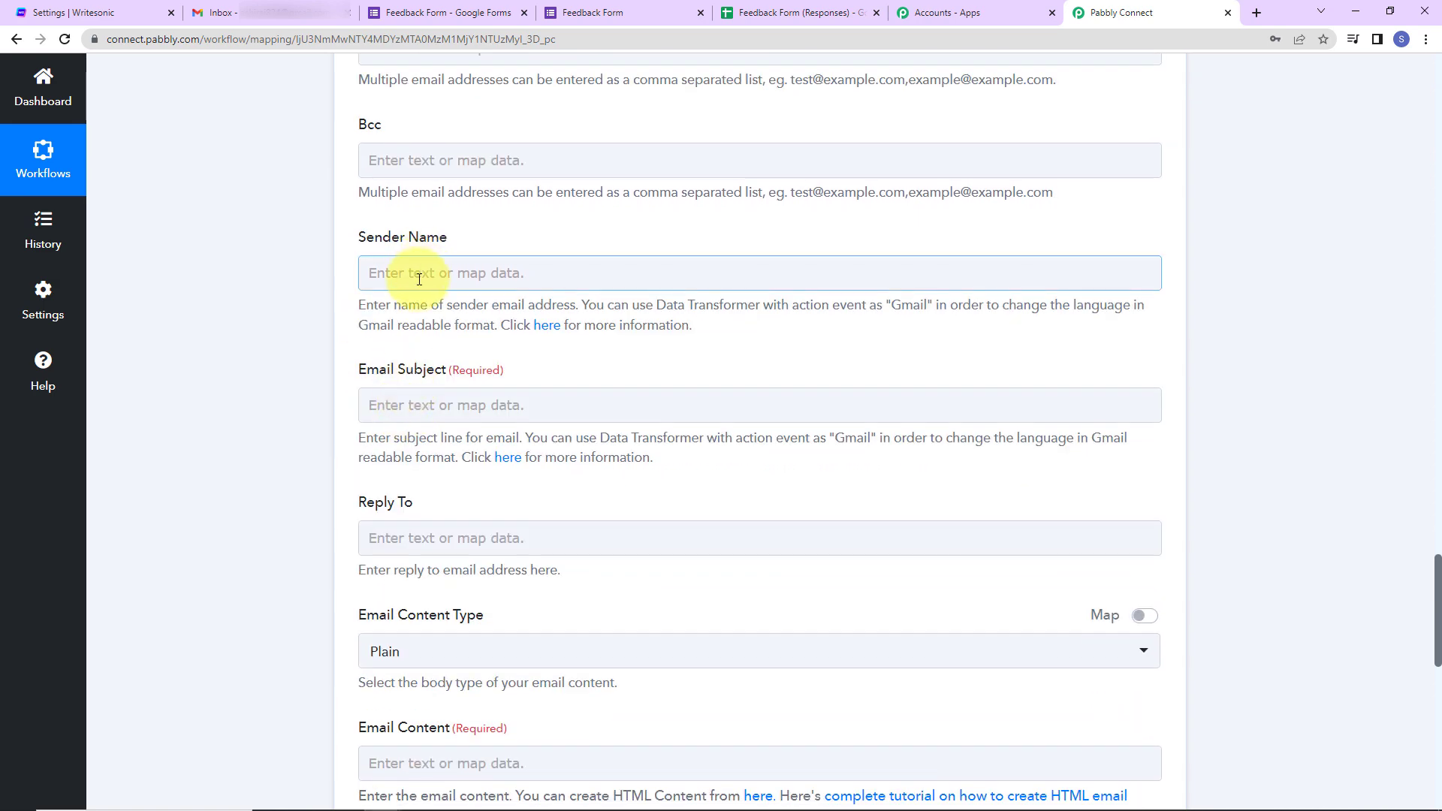
# - Set the sender name to 'Pabbly Connect' and the subject to 'Thank You for your feedback'
pyautogui.click(420, 276)
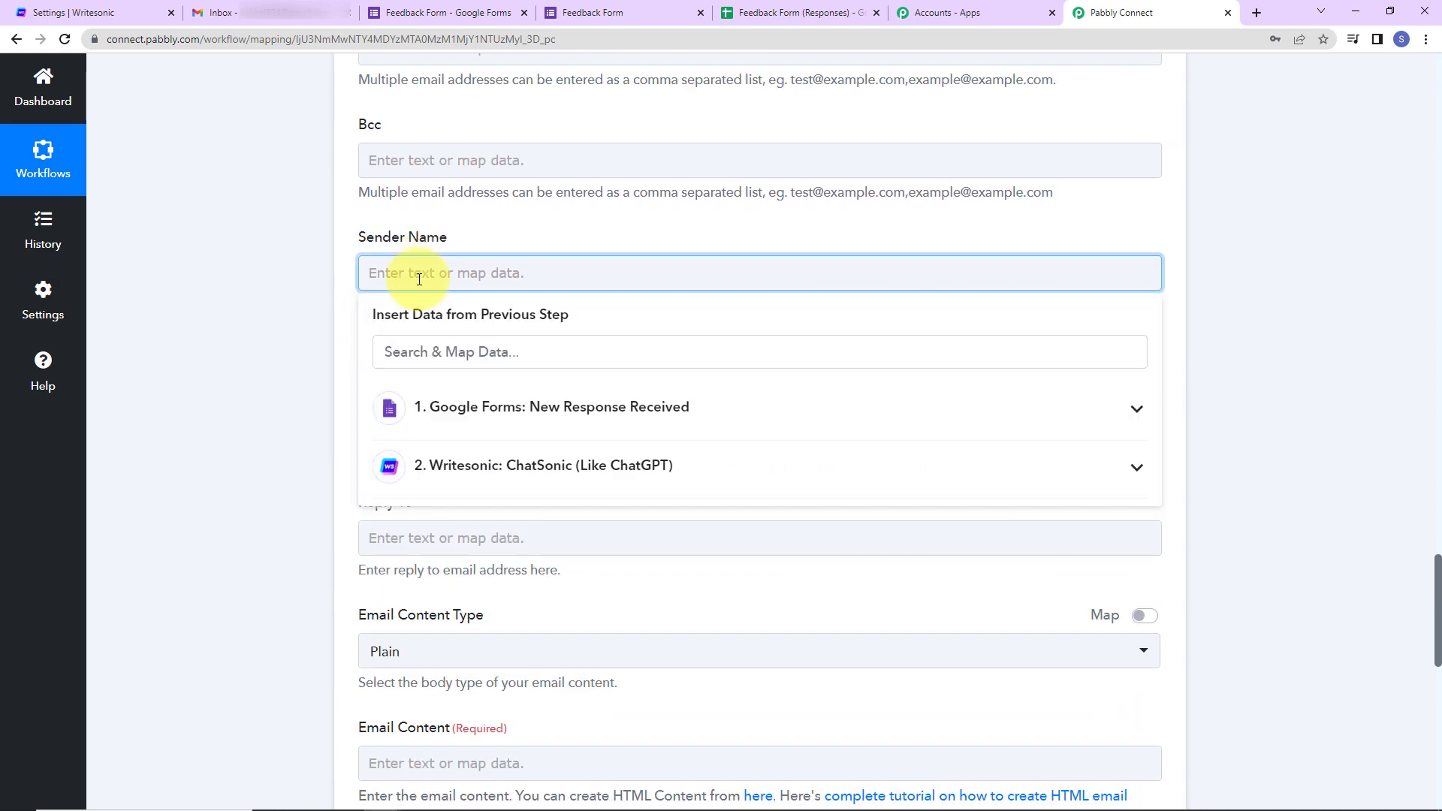
pyautogui.write('Pabbly')
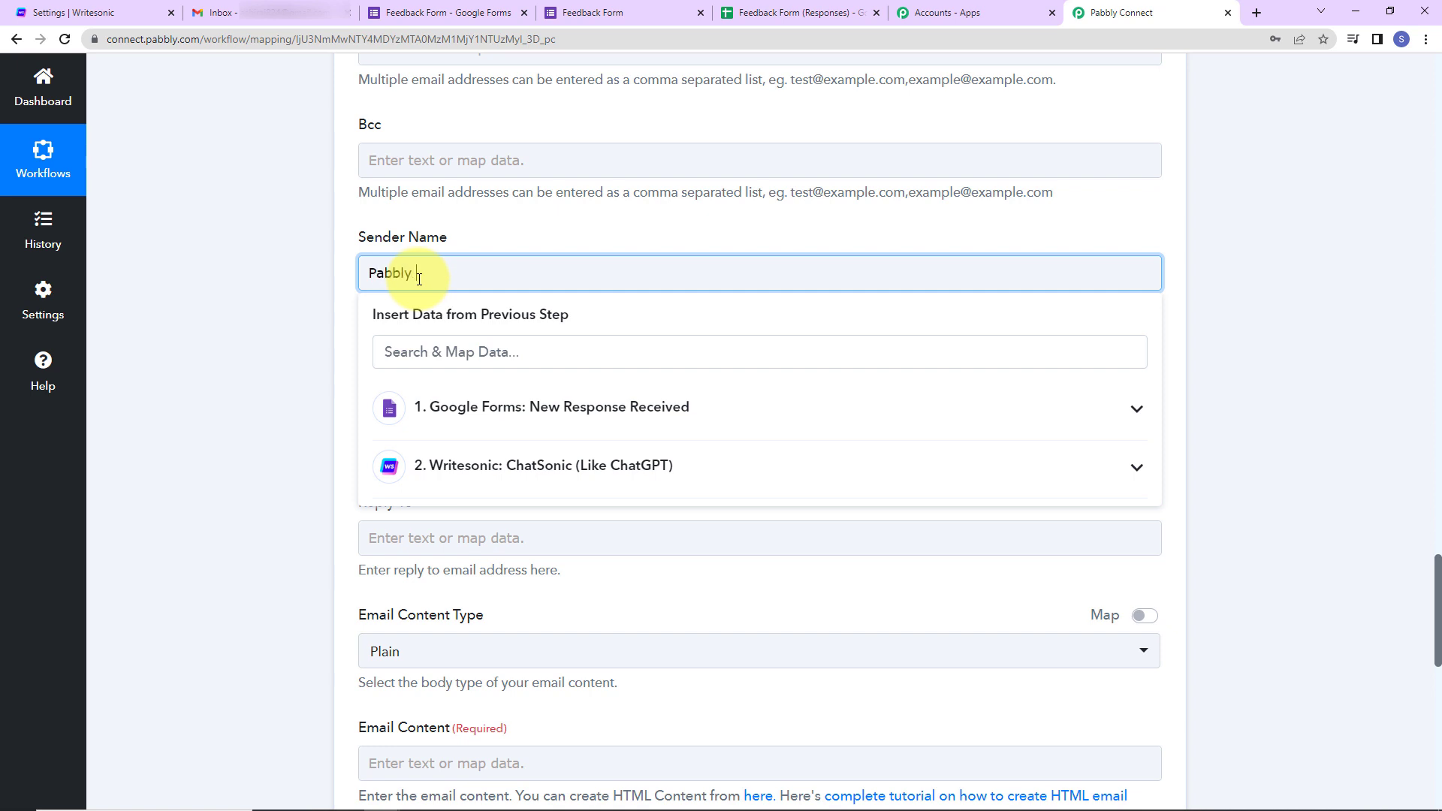
pyautogui.write(' Connect')
pyautogui.click(248, 301)
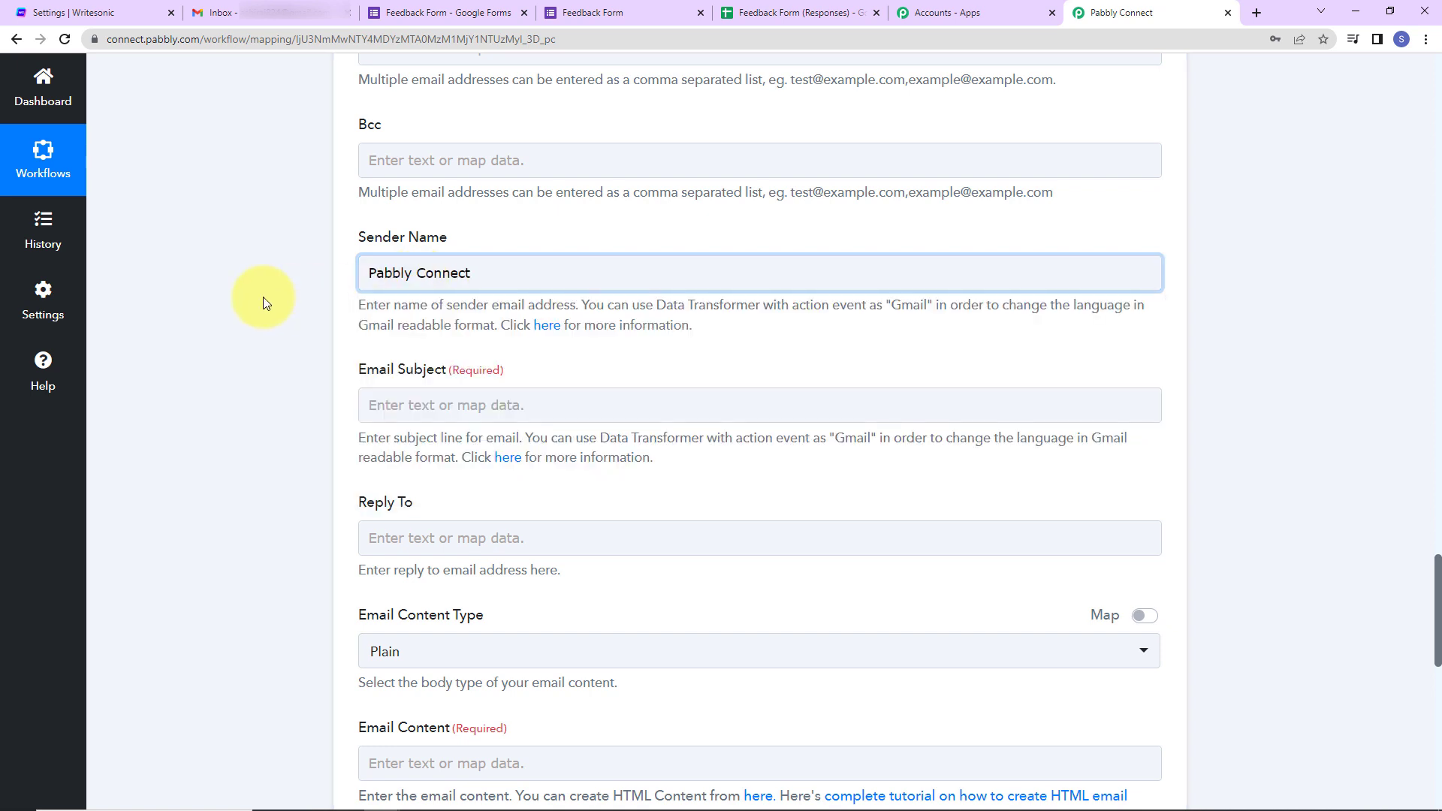
pyautogui.scroll(-2, 263, 300)
pyautogui.click(439, 232)
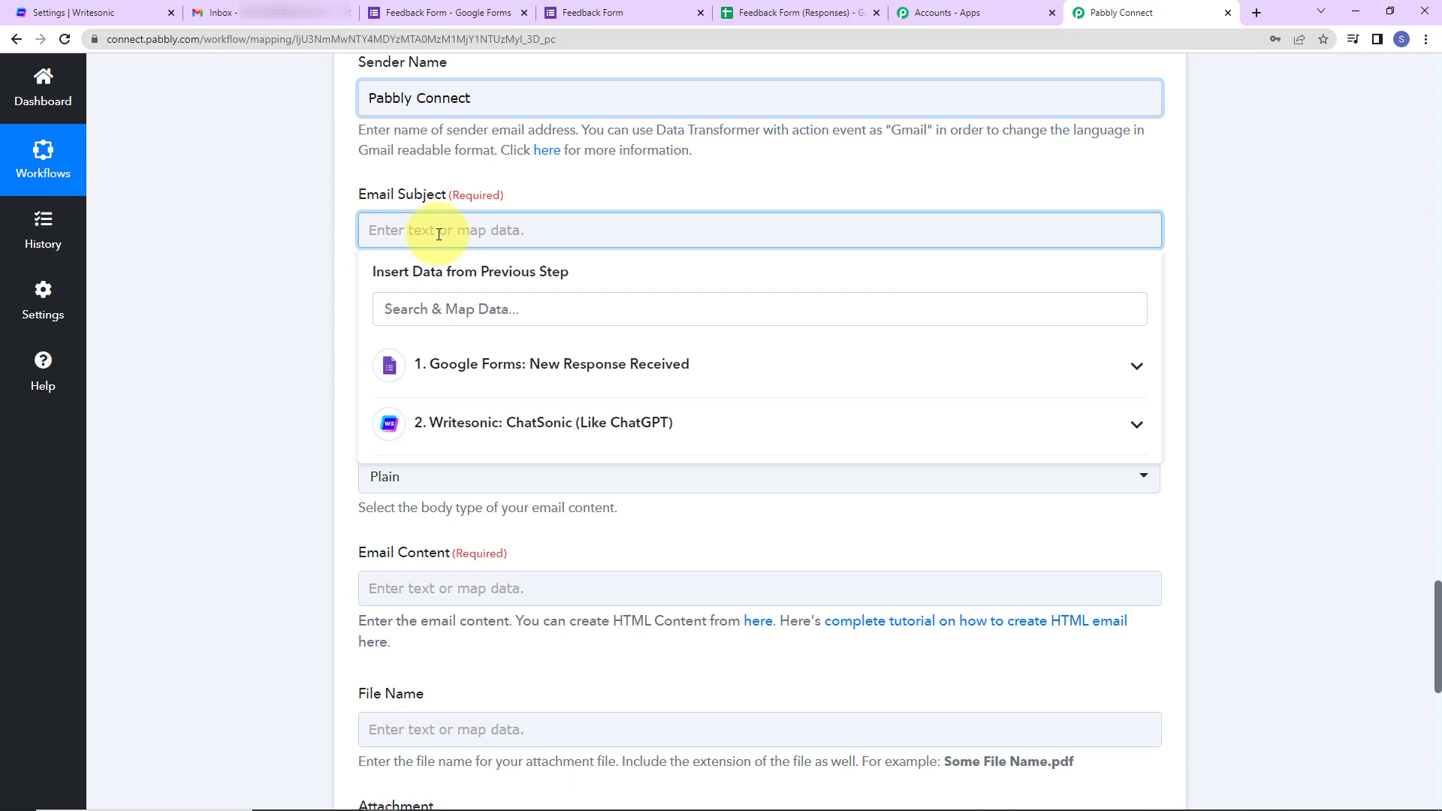
pyautogui.write('Thankyo')
pyautogui.press('BackSpace')
pyautogui.press('BackSpace')
pyautogui.write('You for ')
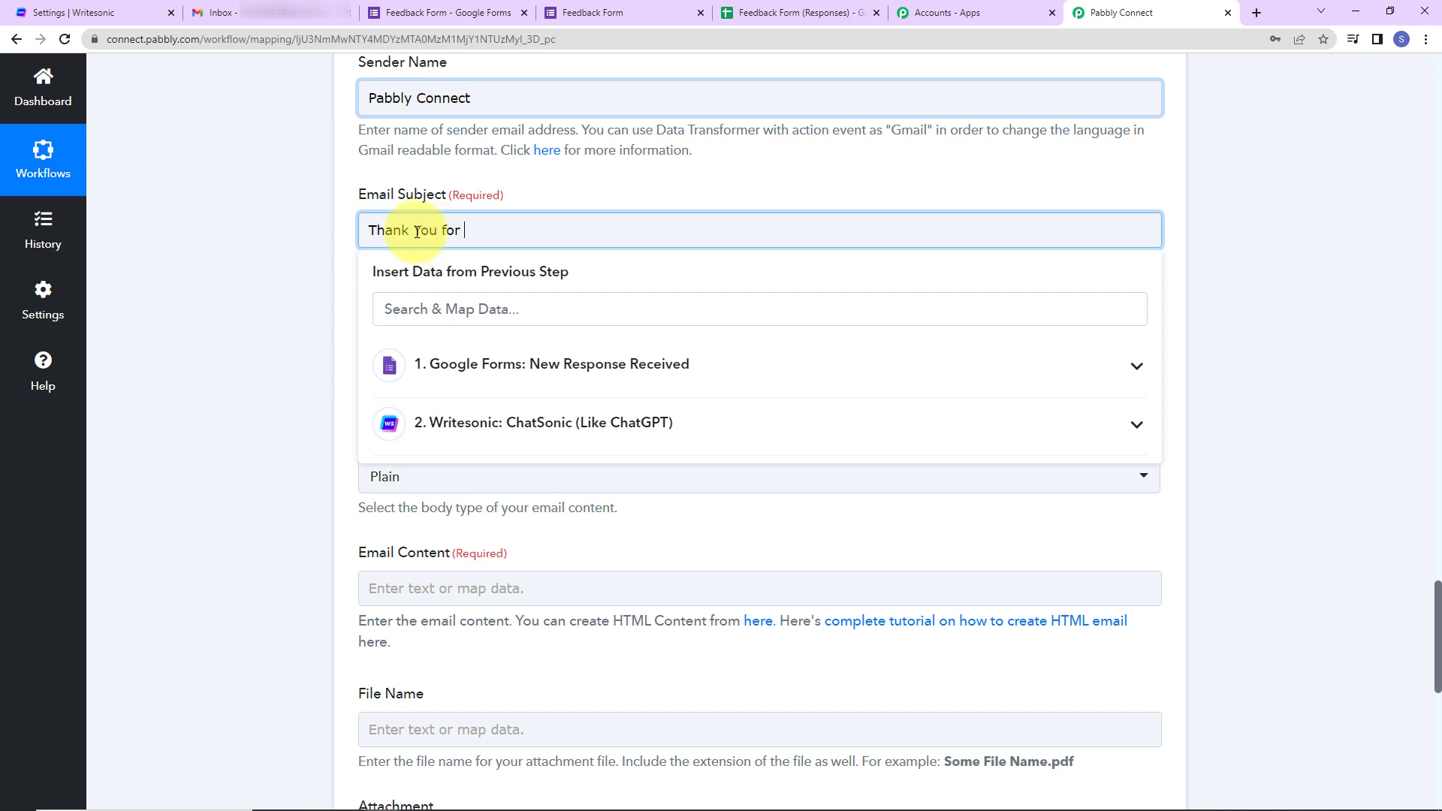
pyautogui.write('your feedback.')
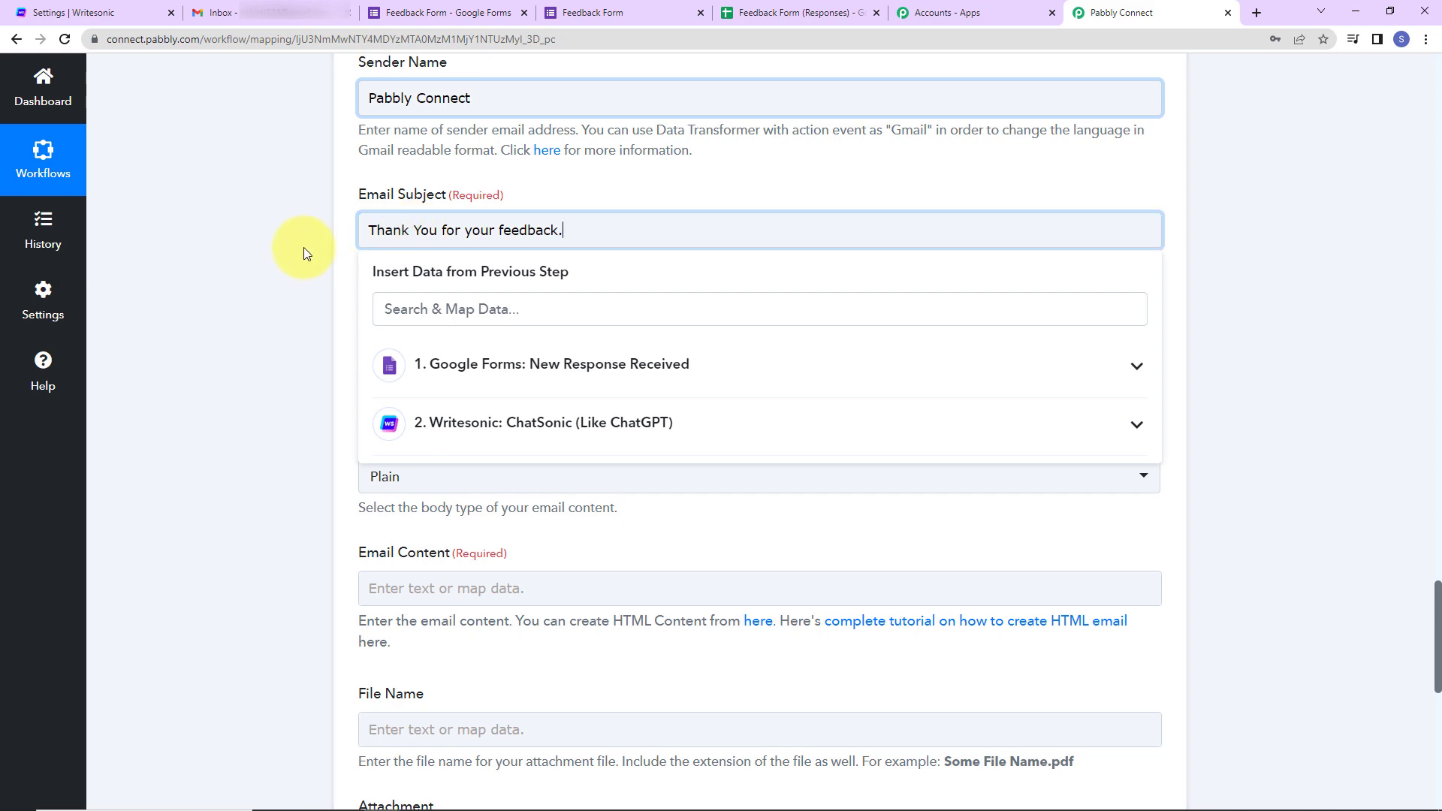
pyautogui.click(304, 371)
pyautogui.scroll(-5, 309, 383)
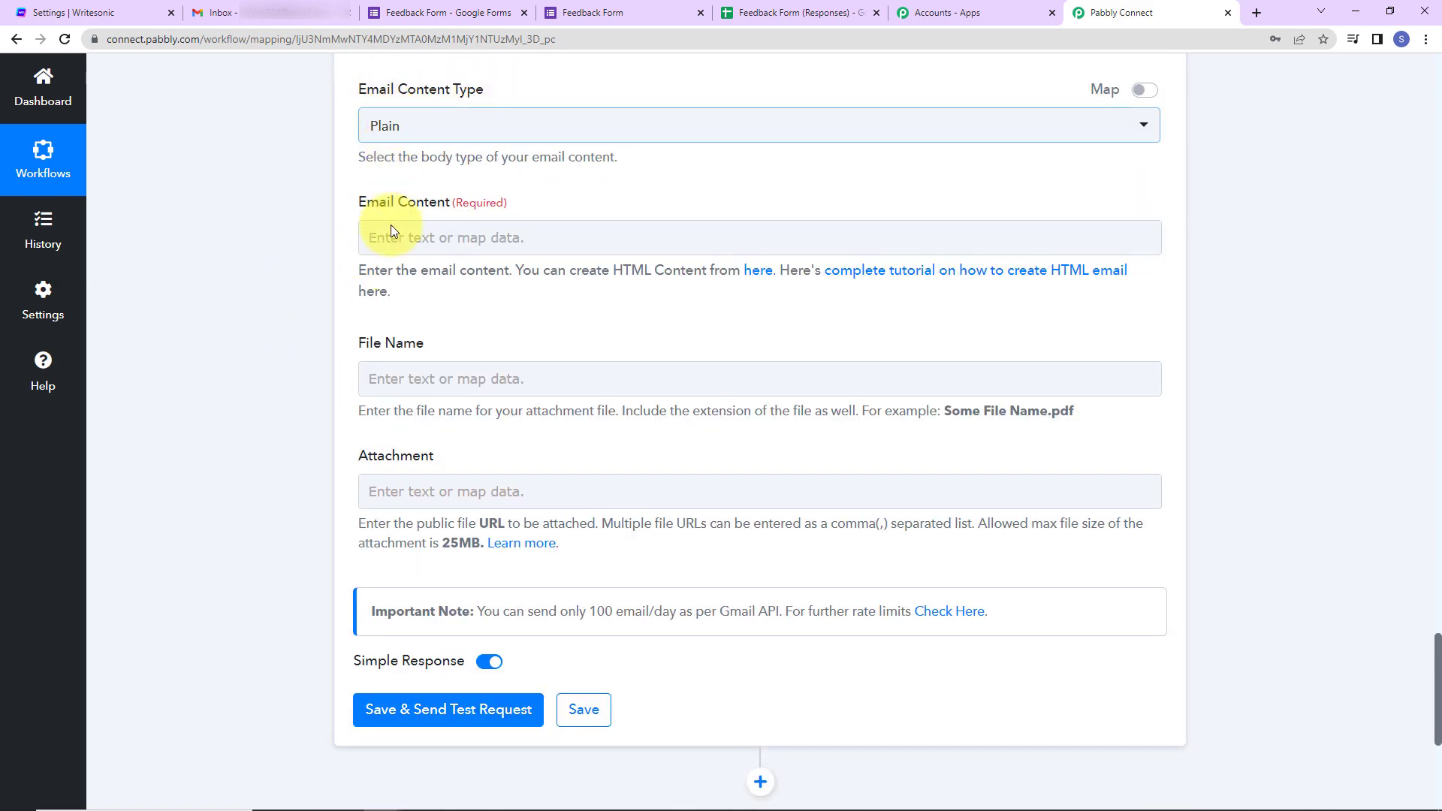
# - Start the email body with 'Dear' followed by the mapped First Name and a comma
pyautogui.click(460, 236)
pyautogui.write('Dear')
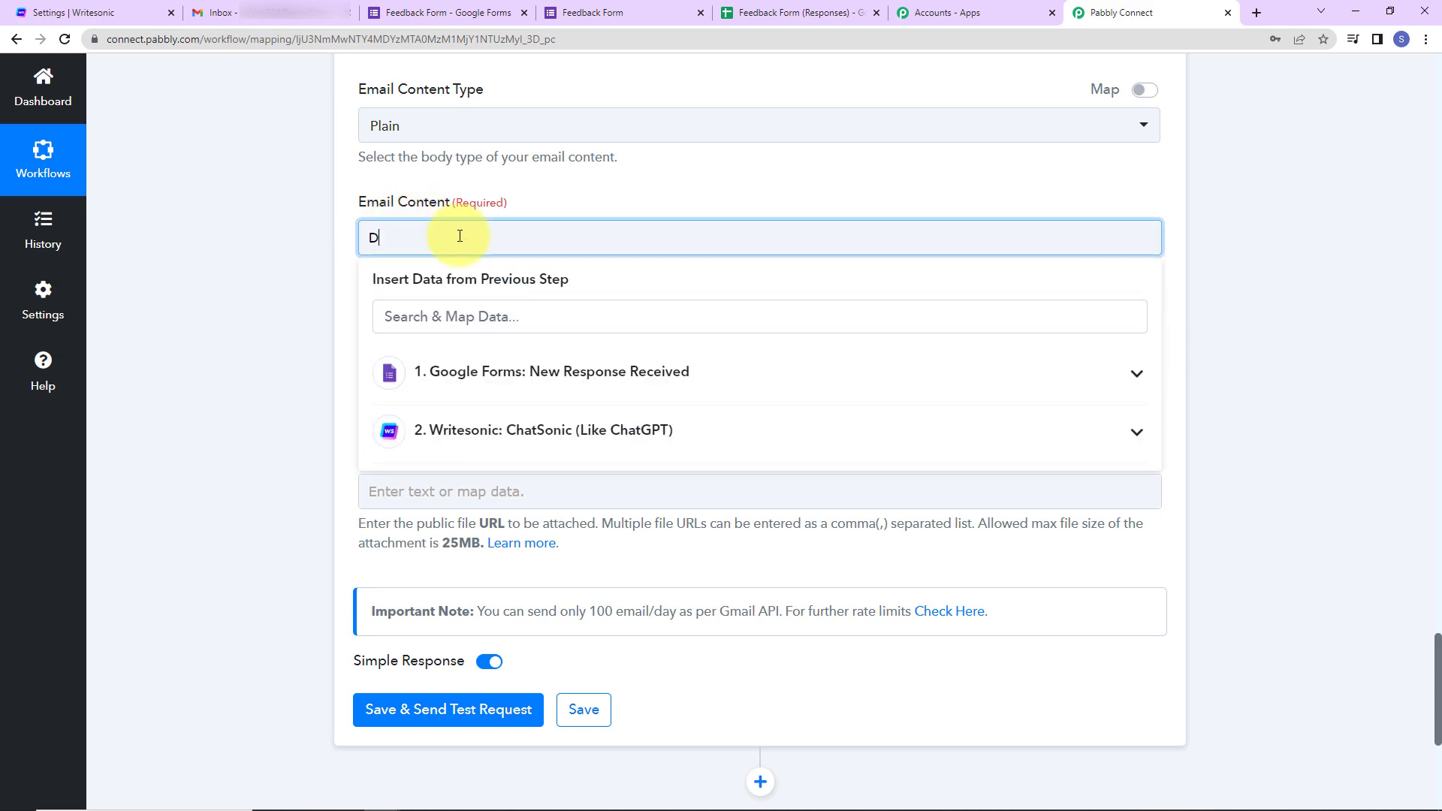
pyautogui.click(531, 376)
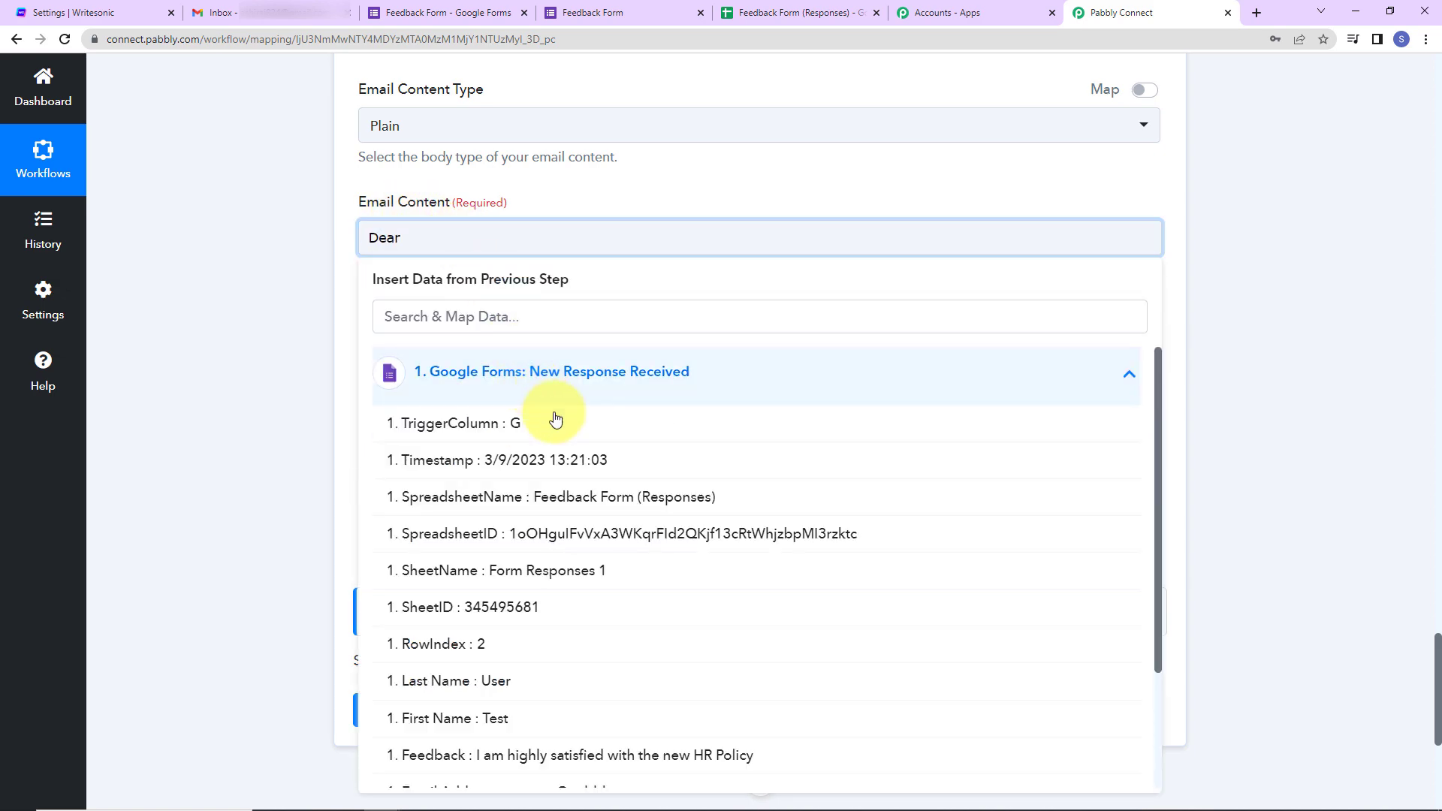
pyautogui.scroll(-3, 611, 547)
pyautogui.click(463, 573)
pyautogui.click(321, 444)
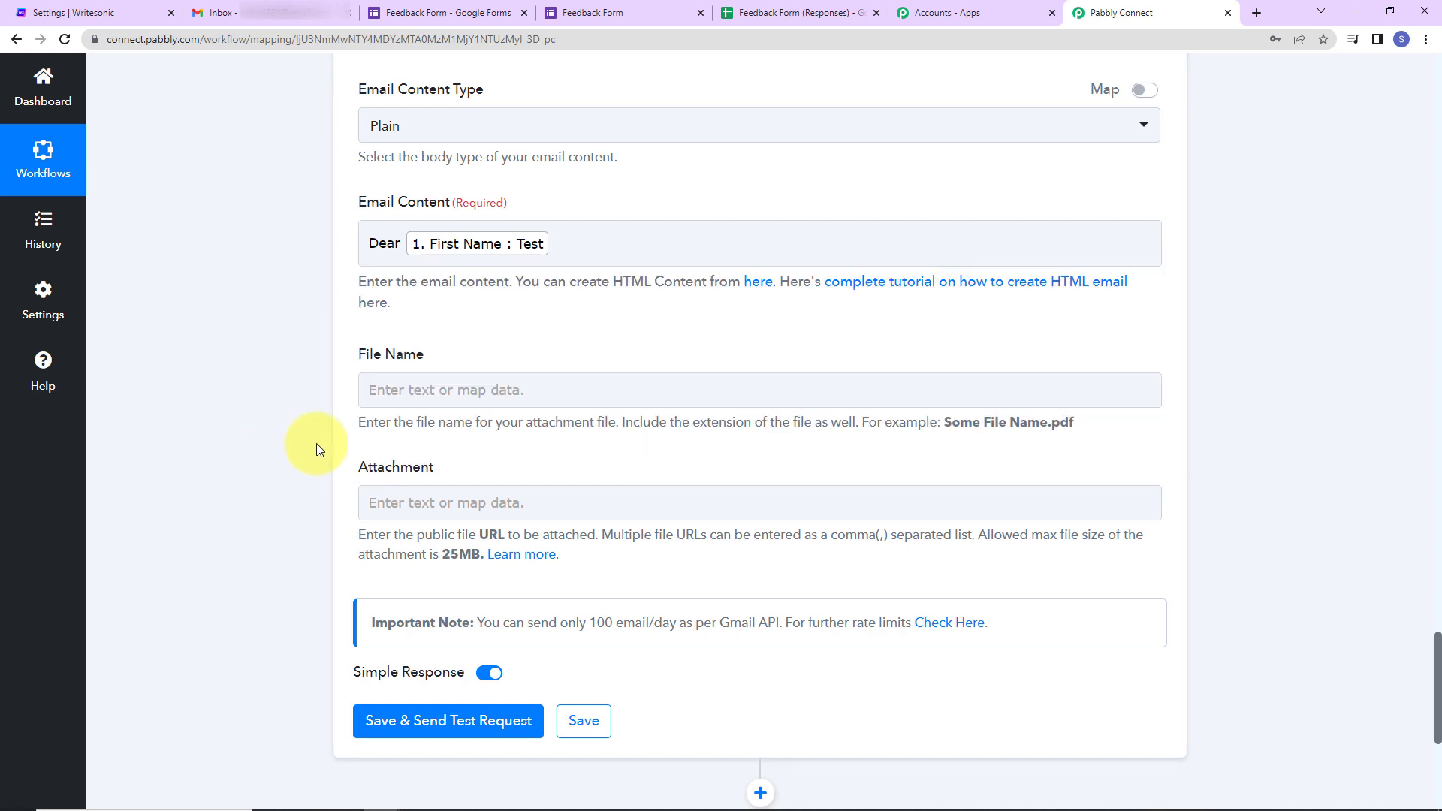
pyautogui.click(573, 250)
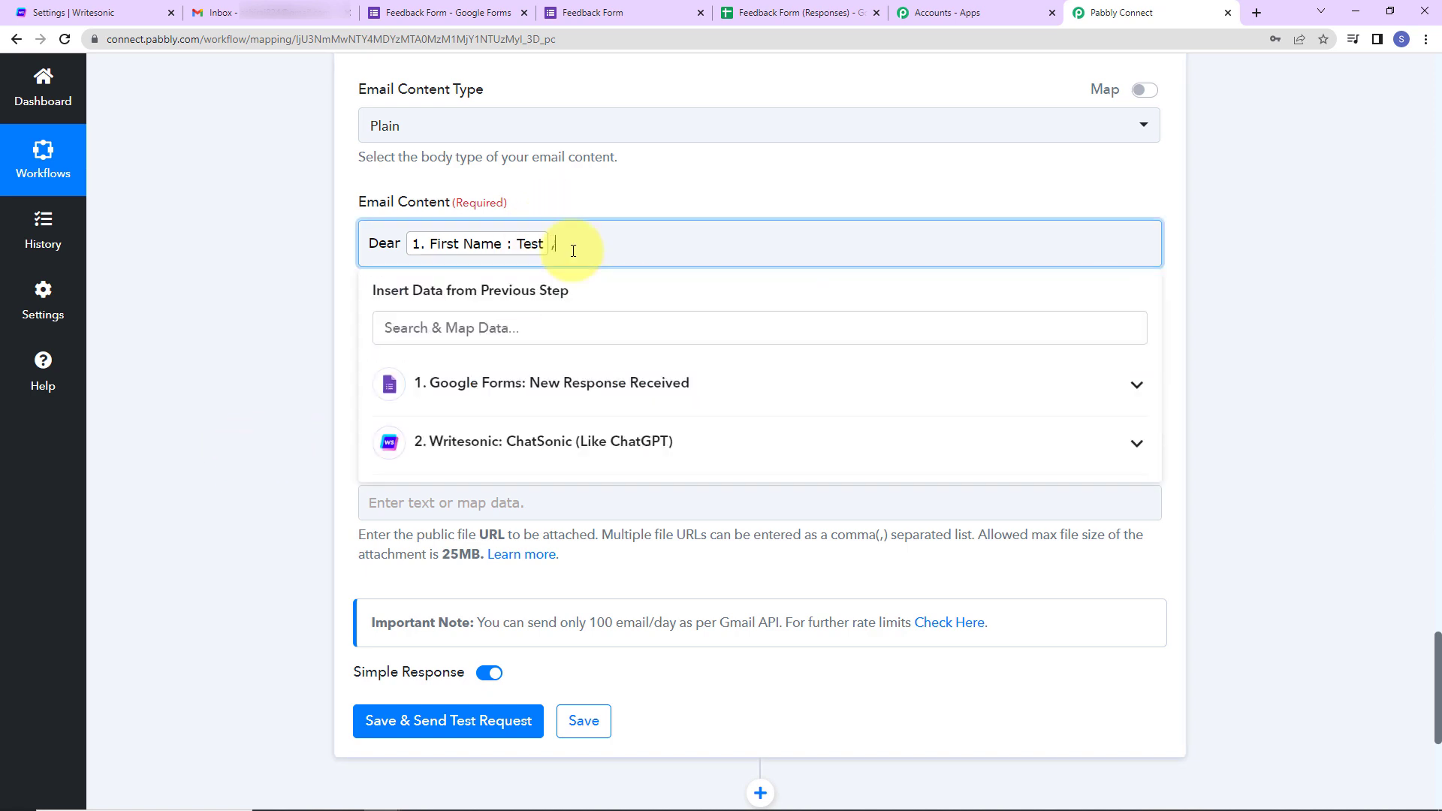
pyautogui.write(',')
pyautogui.press('Return')
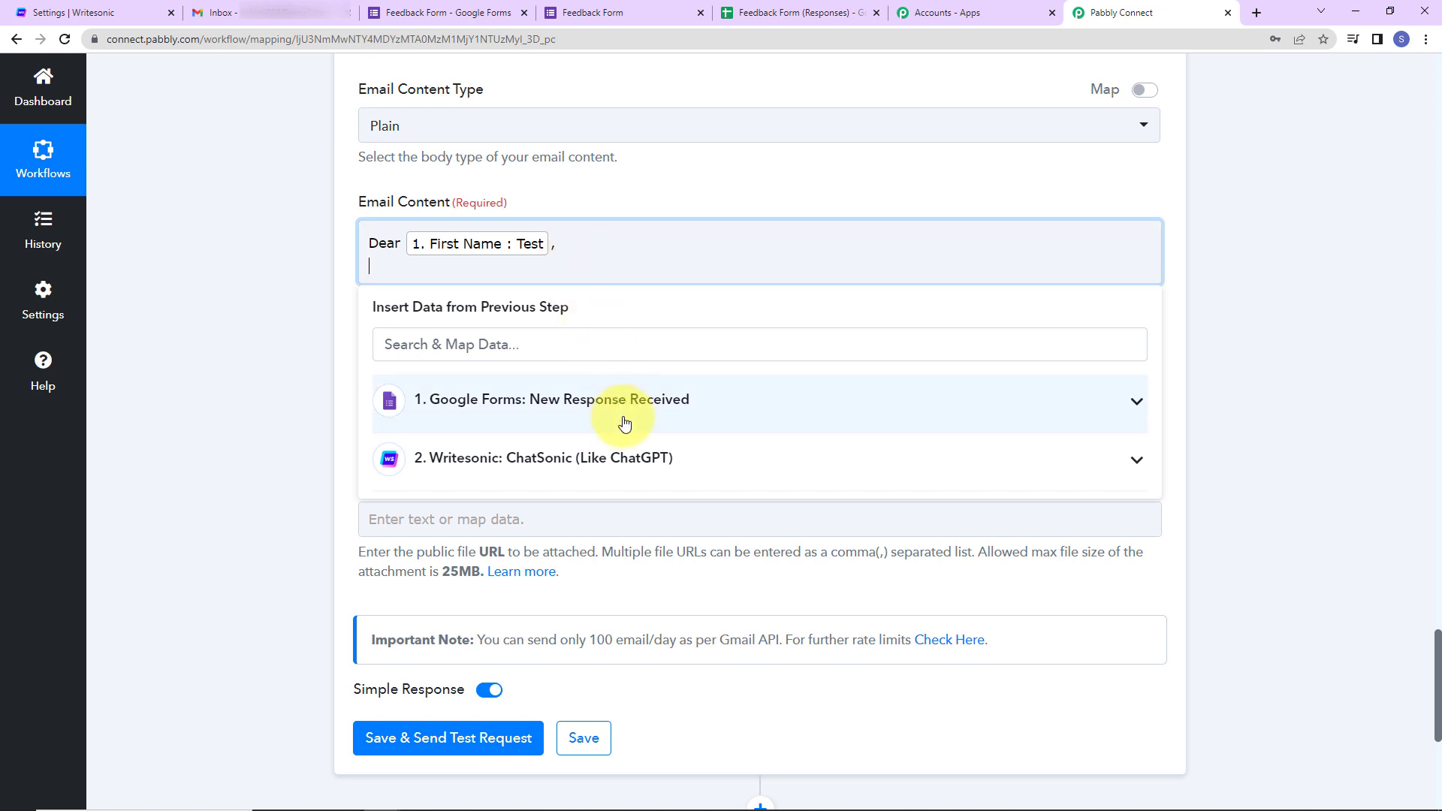
# - Add the Writesonic Message below the greeting, then sign off with 'Regards' and 'Pabbly Connect'
pyautogui.click(612, 457)
pyautogui.click(612, 515)
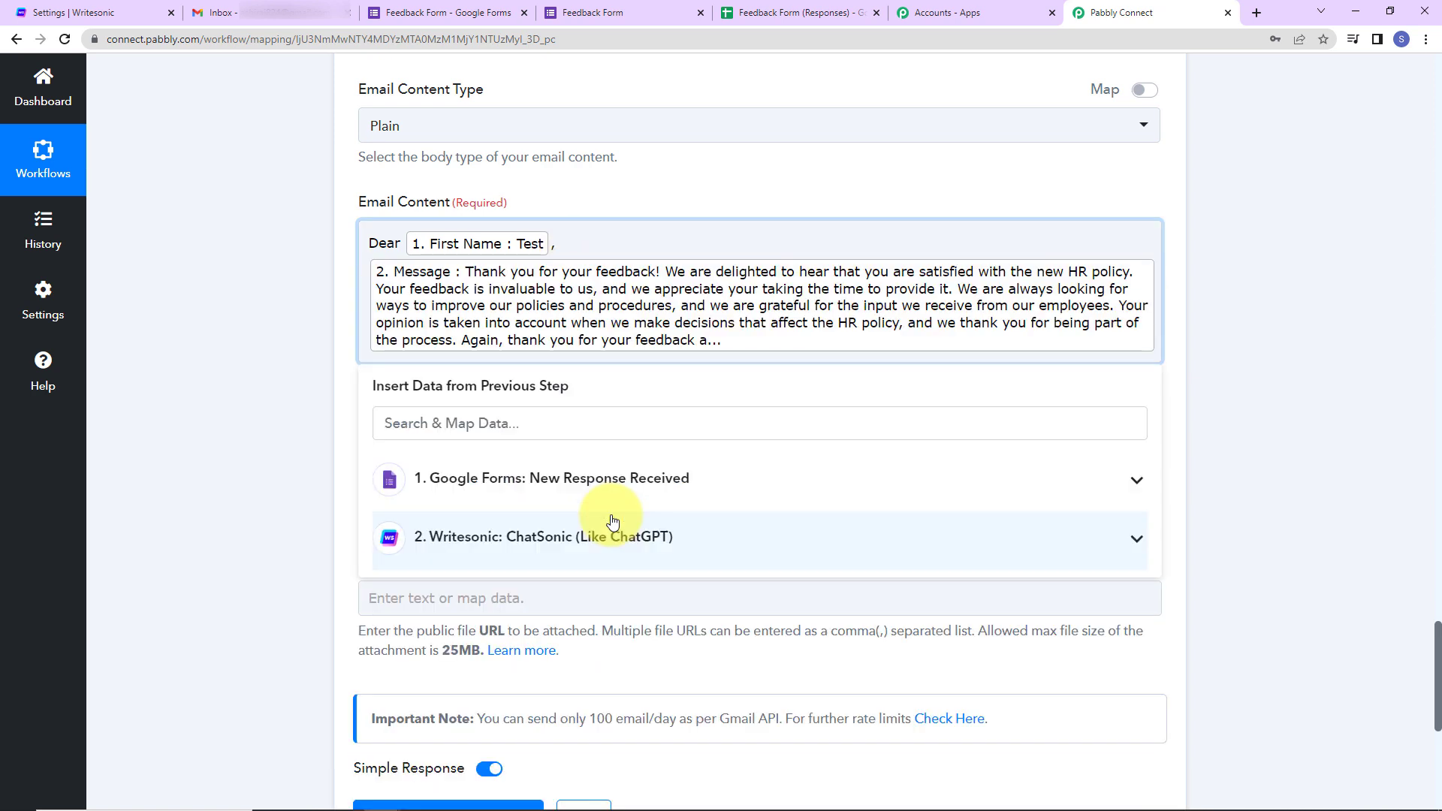
pyautogui.press('Return')
pyautogui.write('Regards')
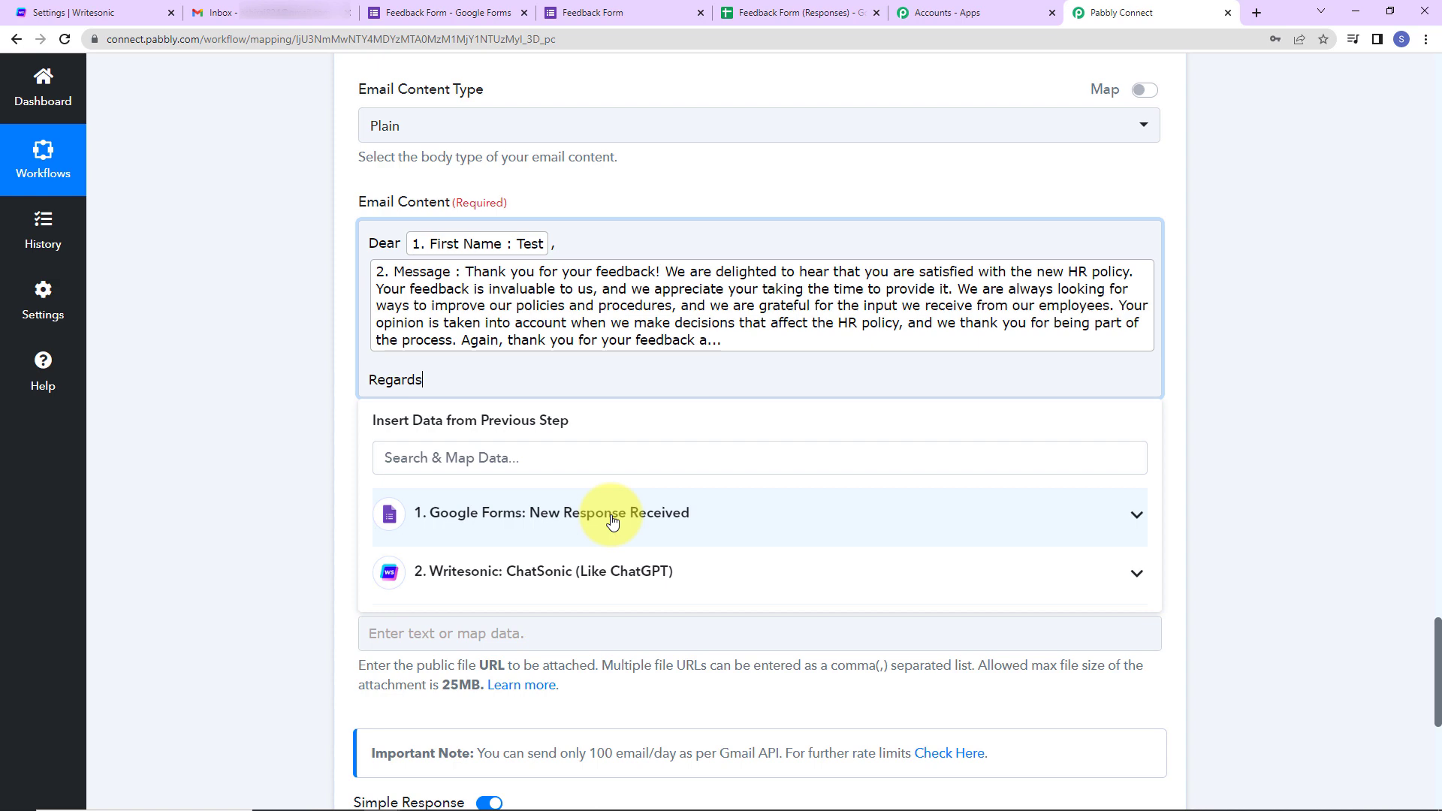
pyautogui.press('Return')
pyautogui.write('Pab')
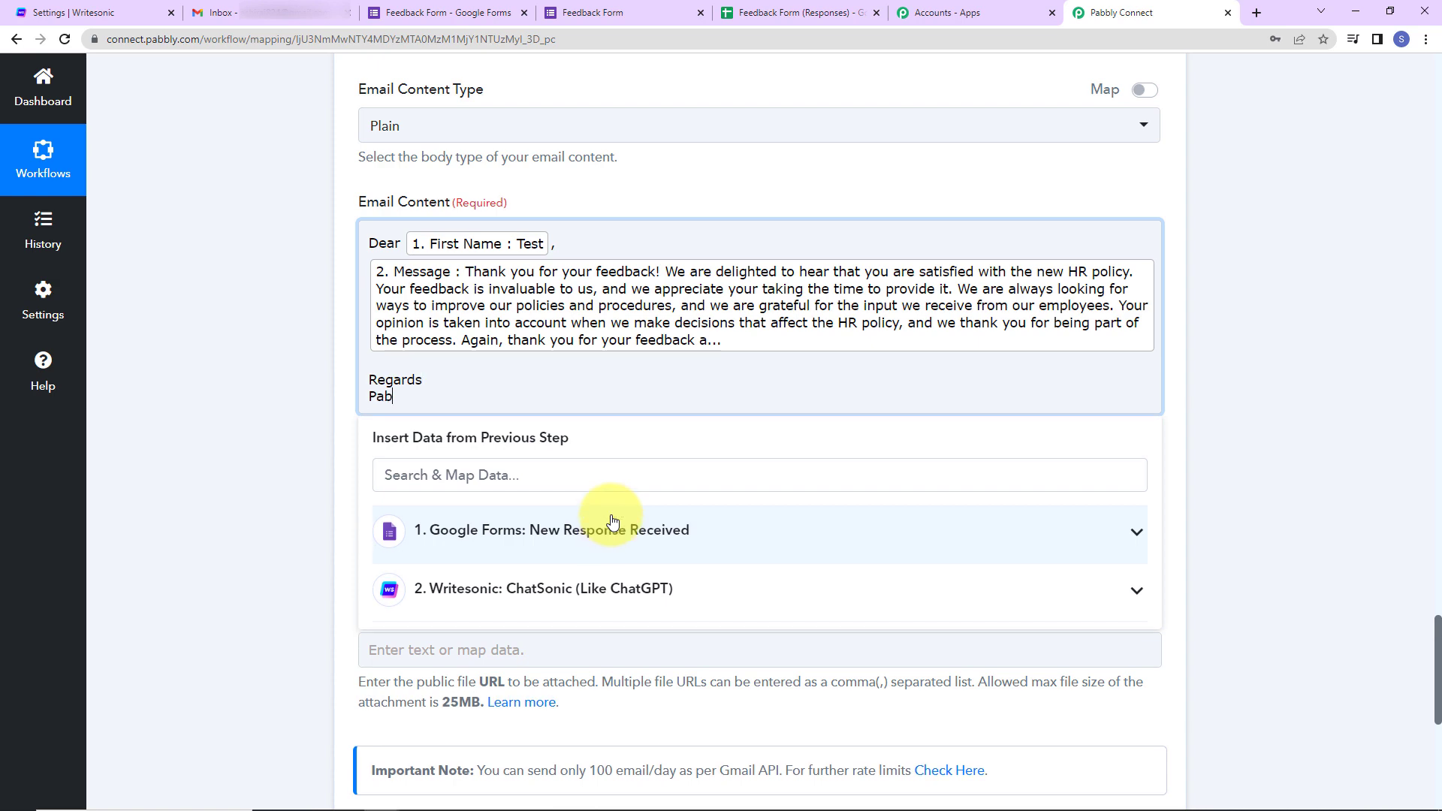
pyautogui.write('bly Connect')
pyautogui.click(350, 384)
pyautogui.scroll(-2, 350, 385)
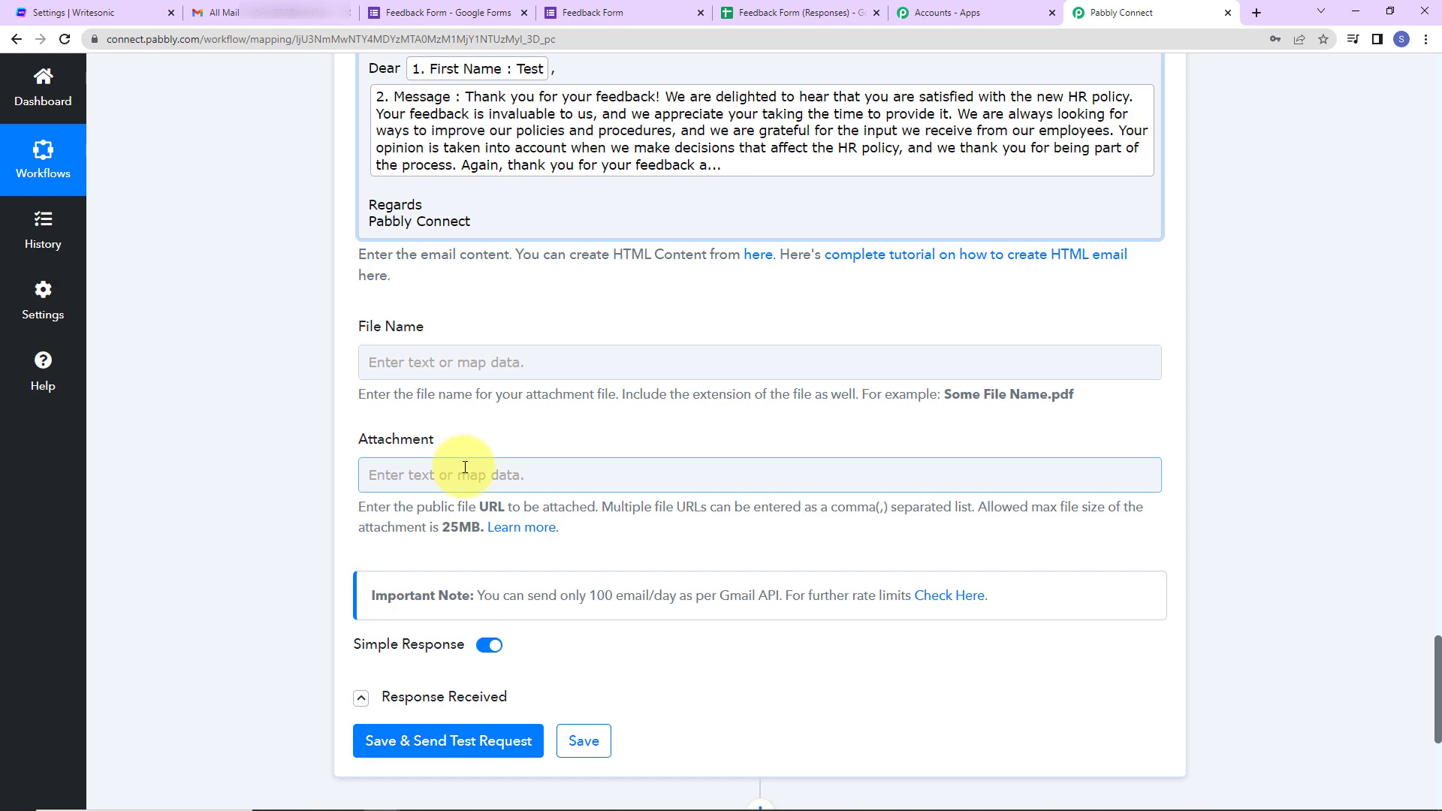
# - Save the Gmail step and send a test email that returns status 'sent', then go to Gmail
pyautogui.scroll(-2, 488, 534)
pyautogui.click(467, 572)
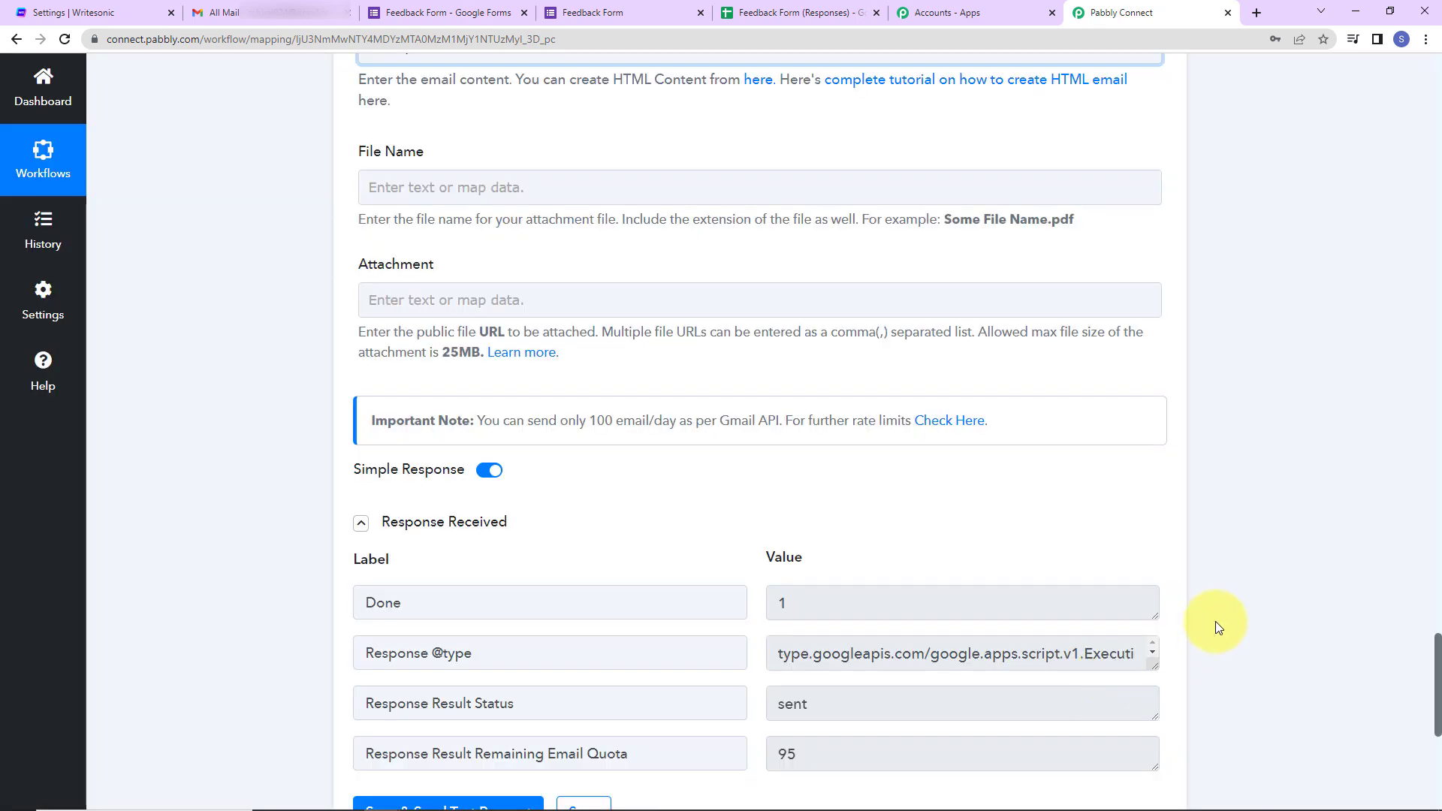
pyautogui.scroll(-5, 1126, 556)
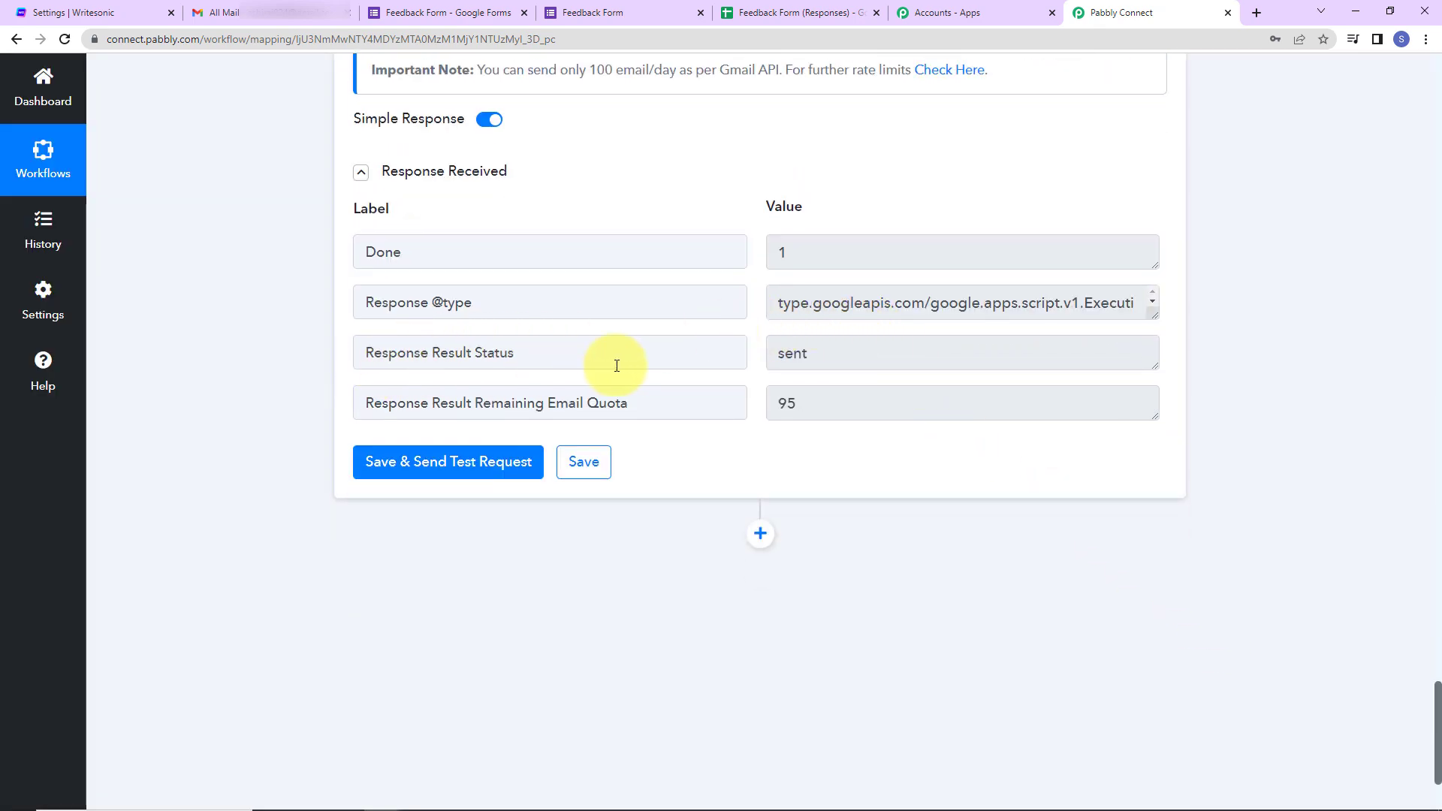
pyautogui.click(256, 21)
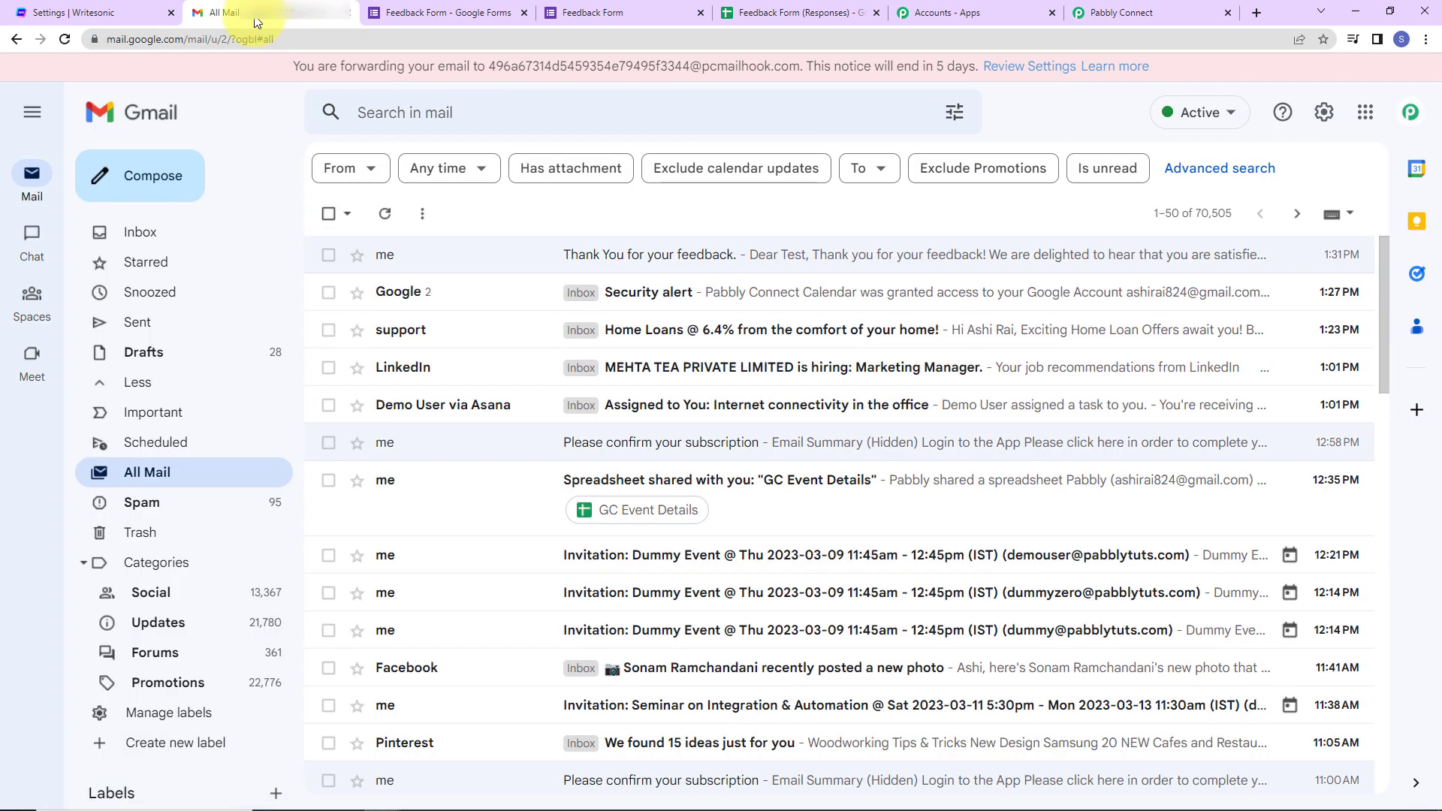
# - Read the 'Thank You for your feedback.' test email, then view the Feedback Form responses
pyautogui.click(575, 255)
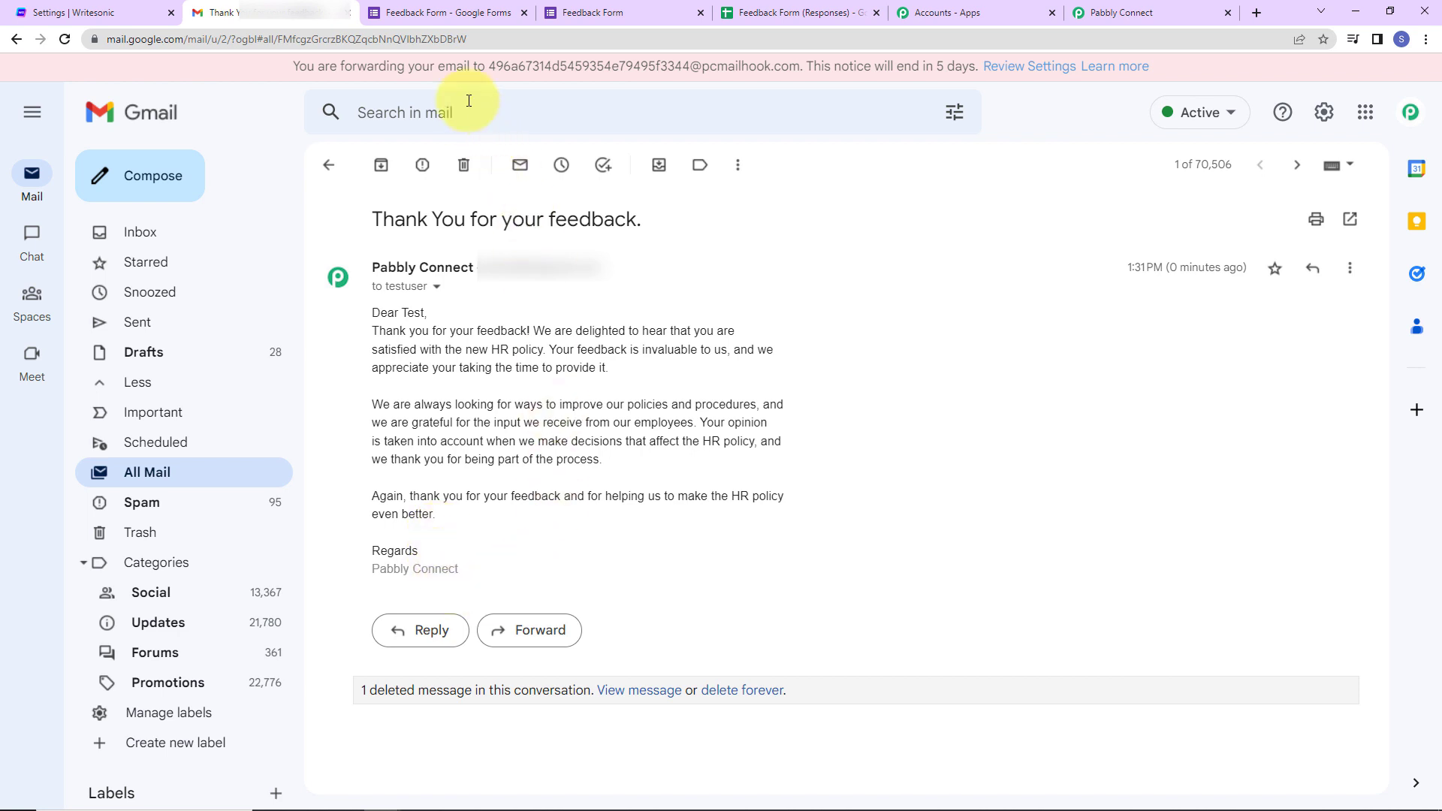
pyautogui.click(452, 16)
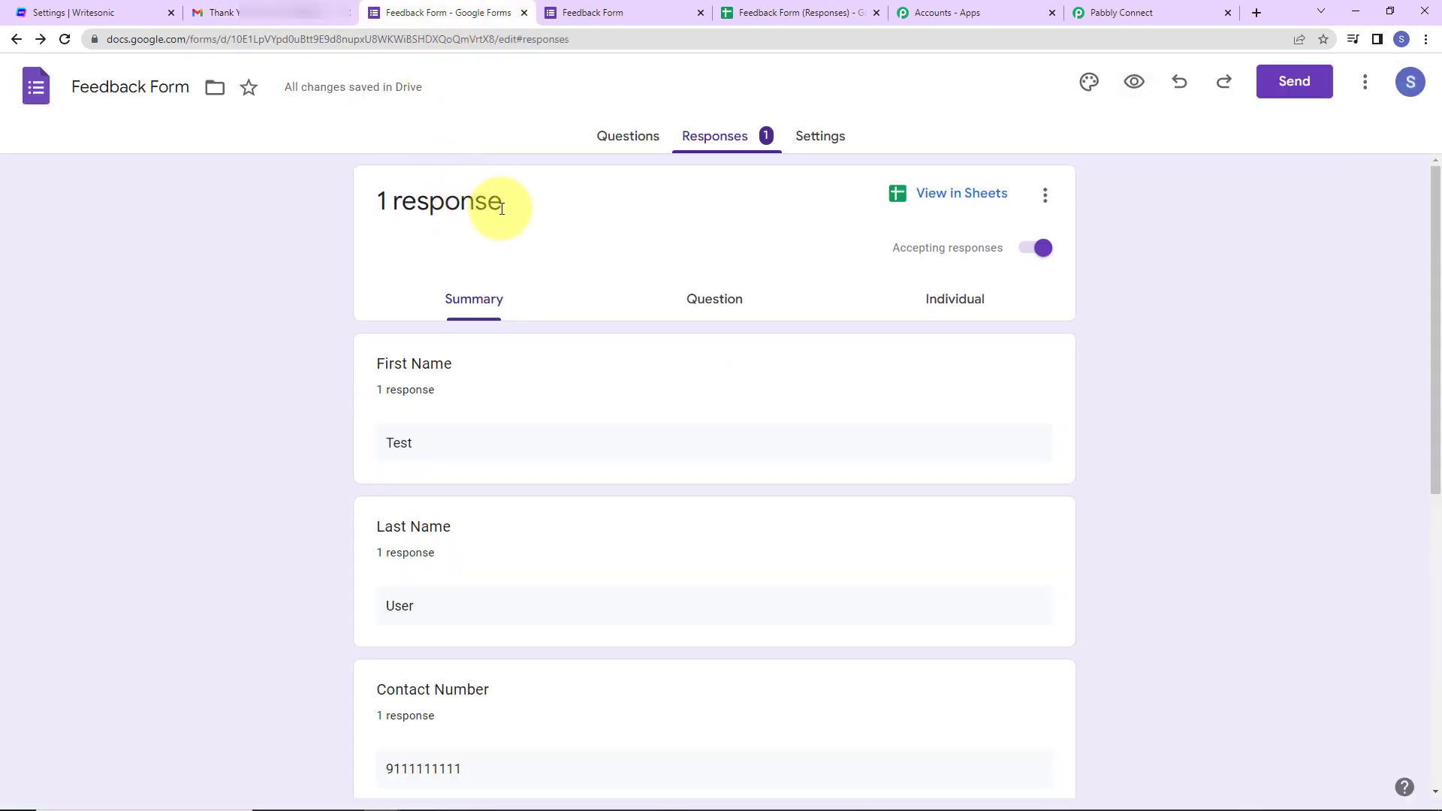
# - Start another Feedback Form response and fill in the test respondent's name, contact number and e-mail
pyautogui.click(616, 4)
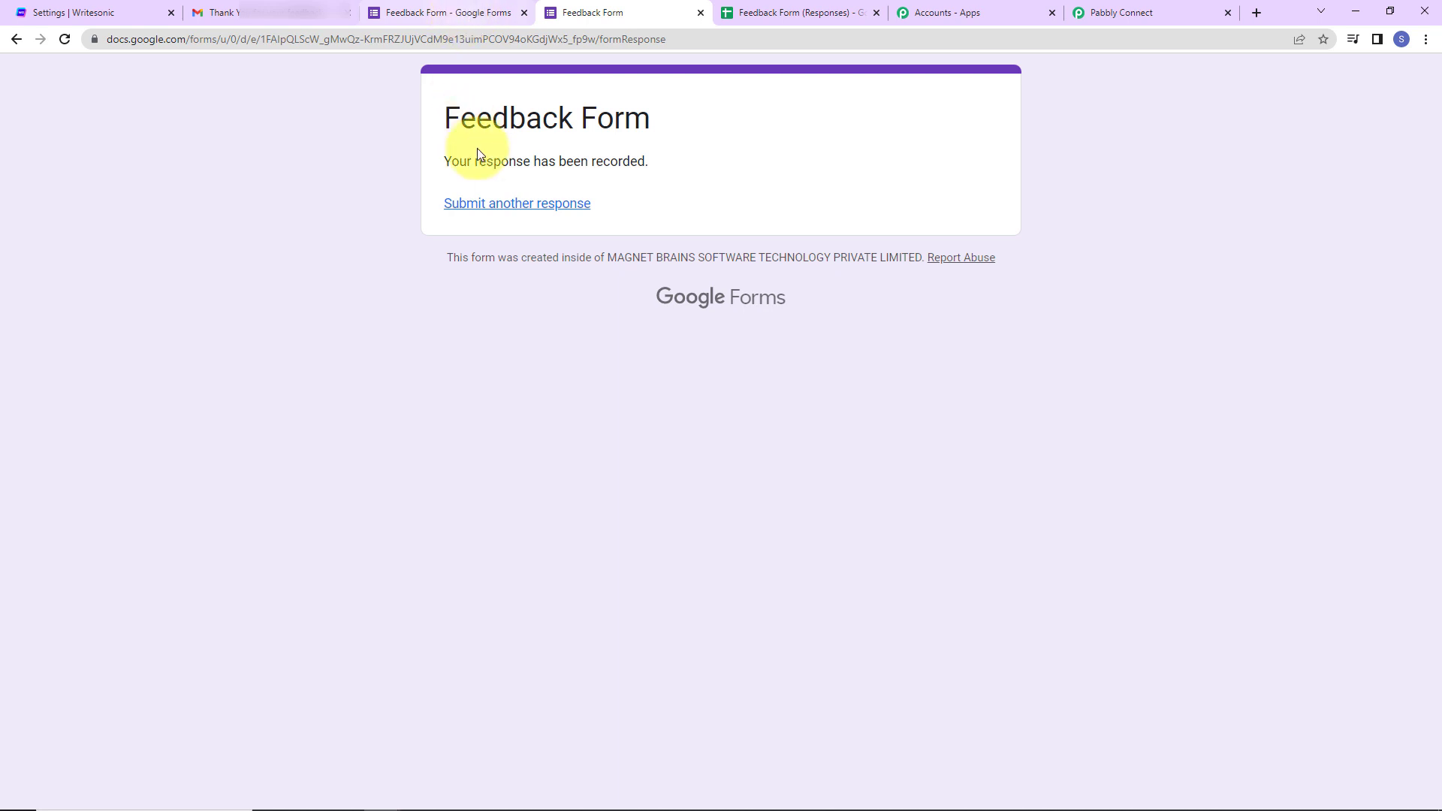
pyautogui.click(493, 204)
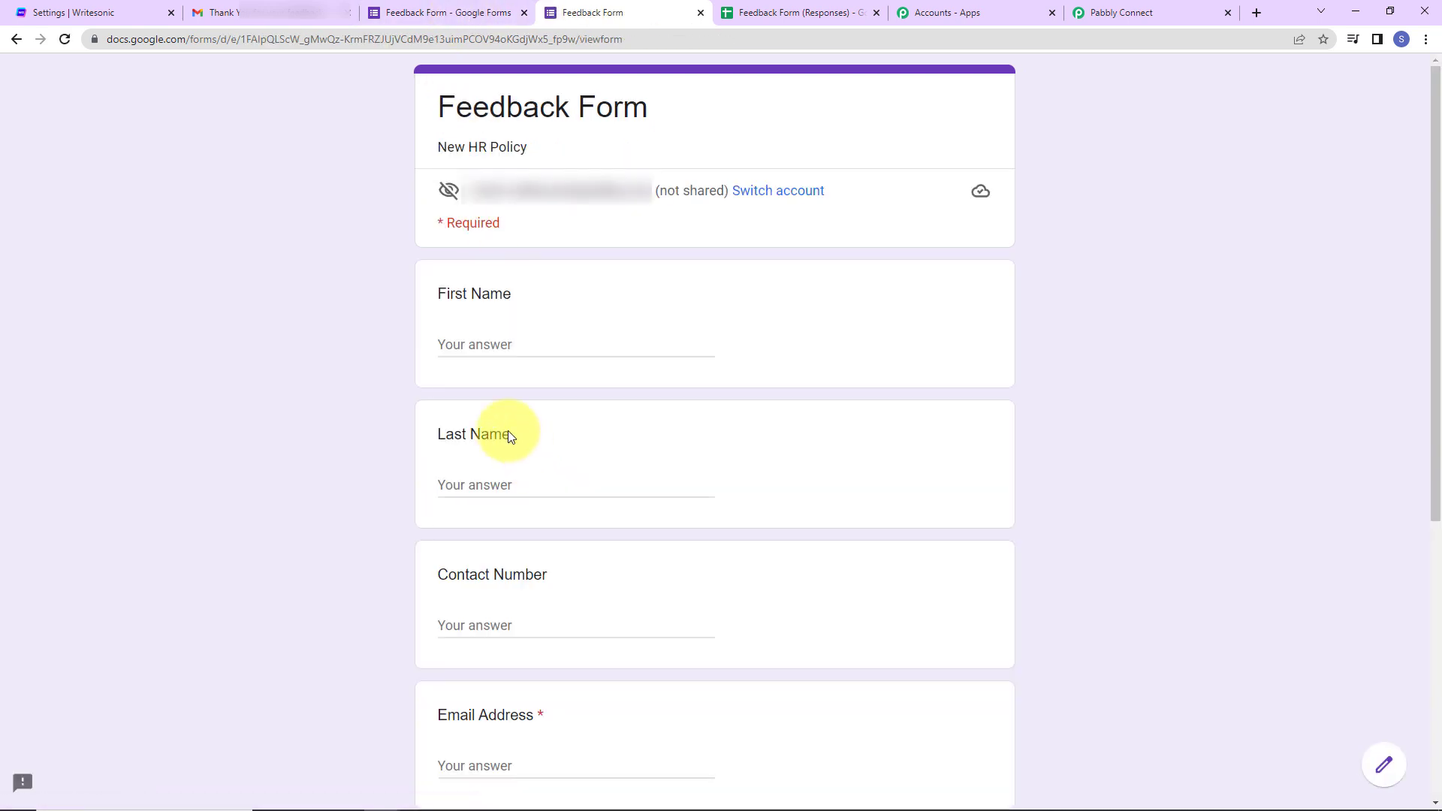
pyautogui.click(486, 335)
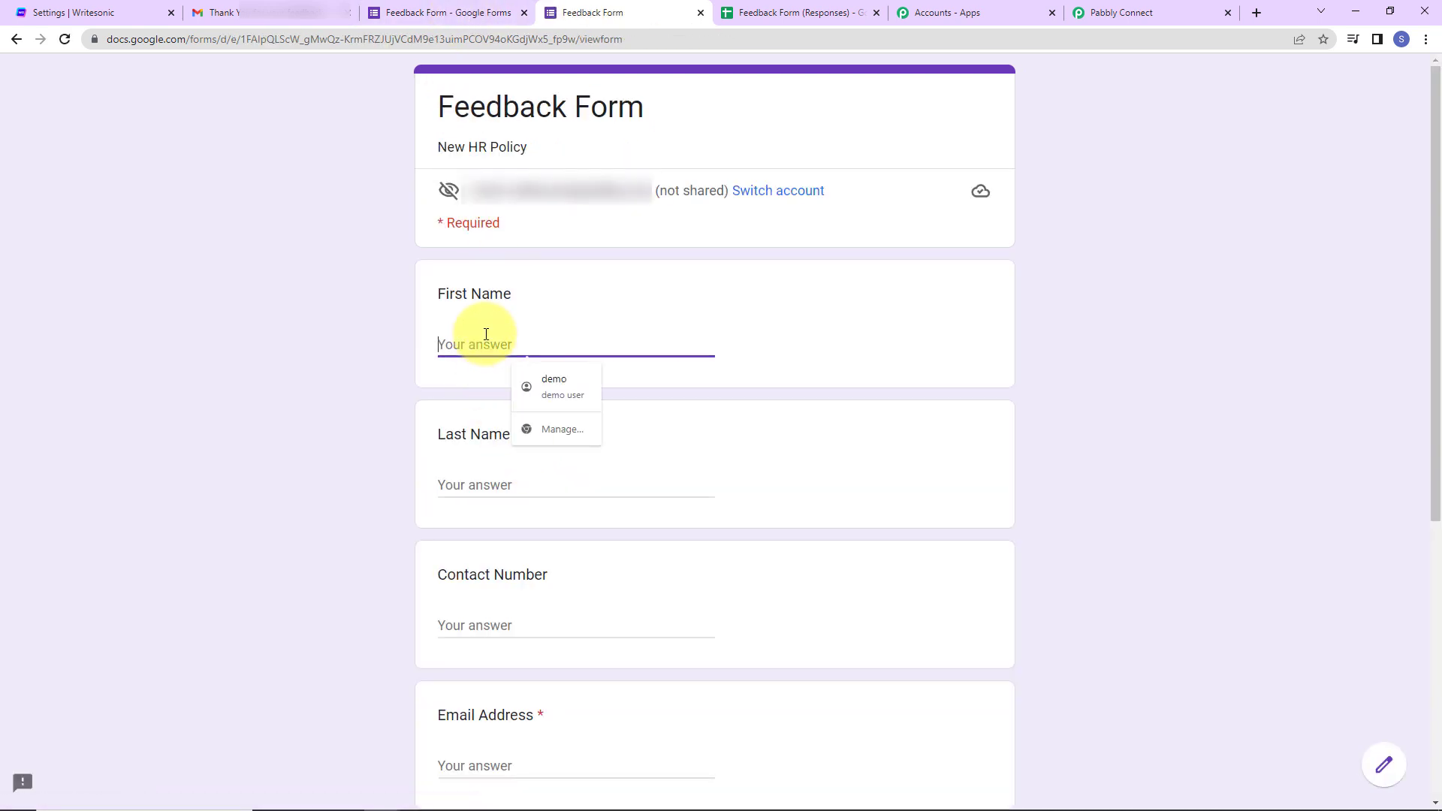
pyautogui.write('Dummy')
pyautogui.press('Tab')
pyautogui.write('N')
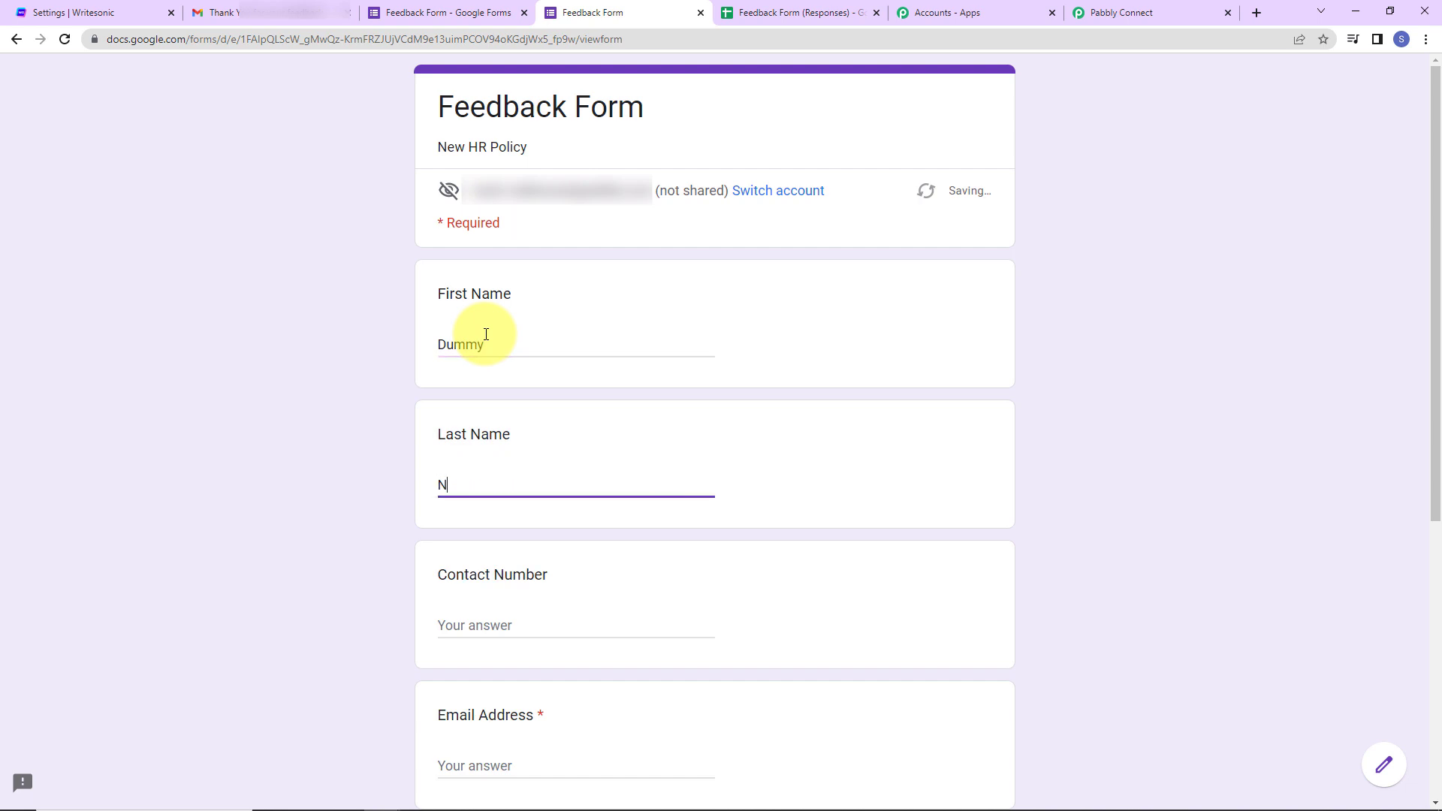
pyautogui.write('ew')
pyautogui.scroll(-2, 521, 450)
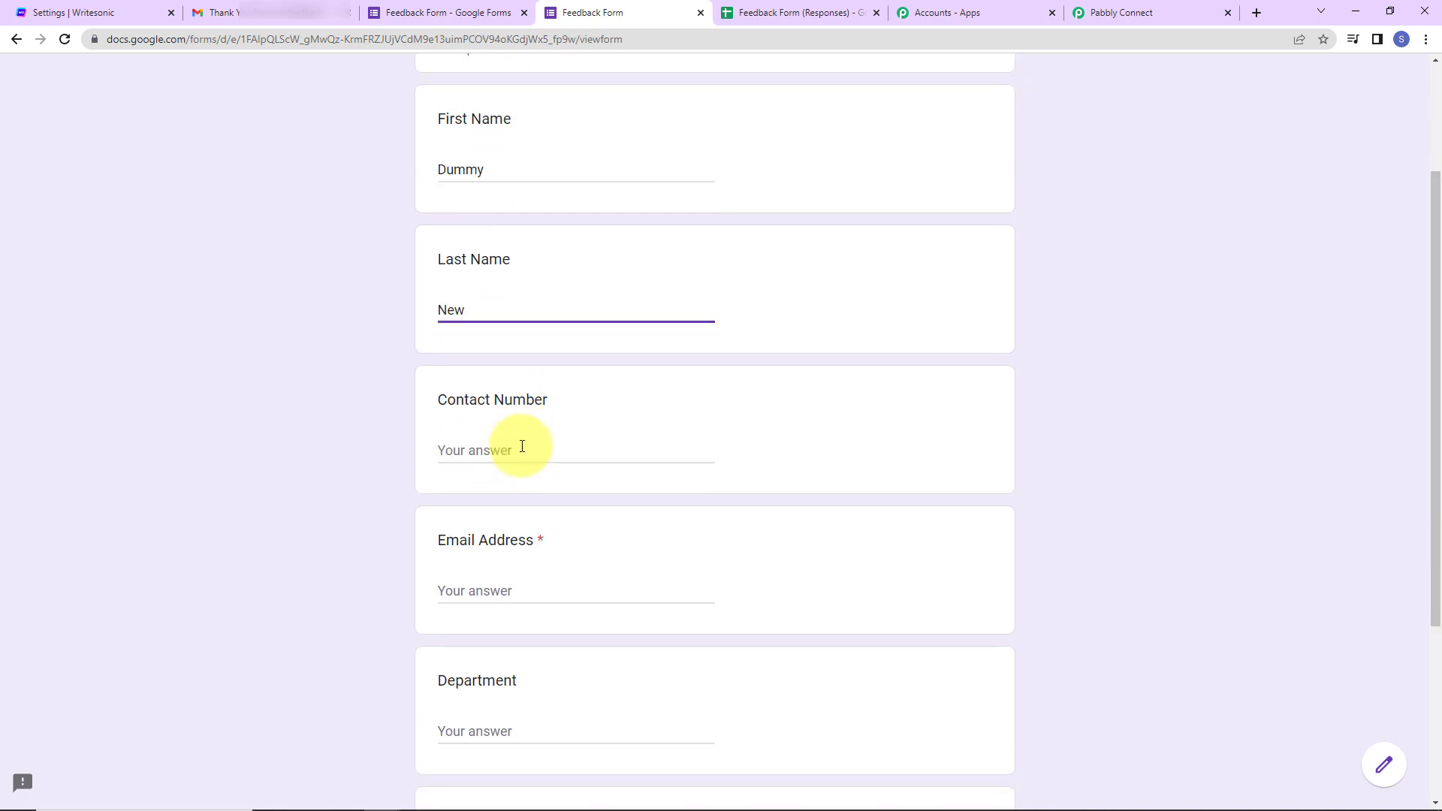
pyautogui.click(522, 448)
pyautogui.click(561, 488)
pyautogui.scroll(-4, 562, 488)
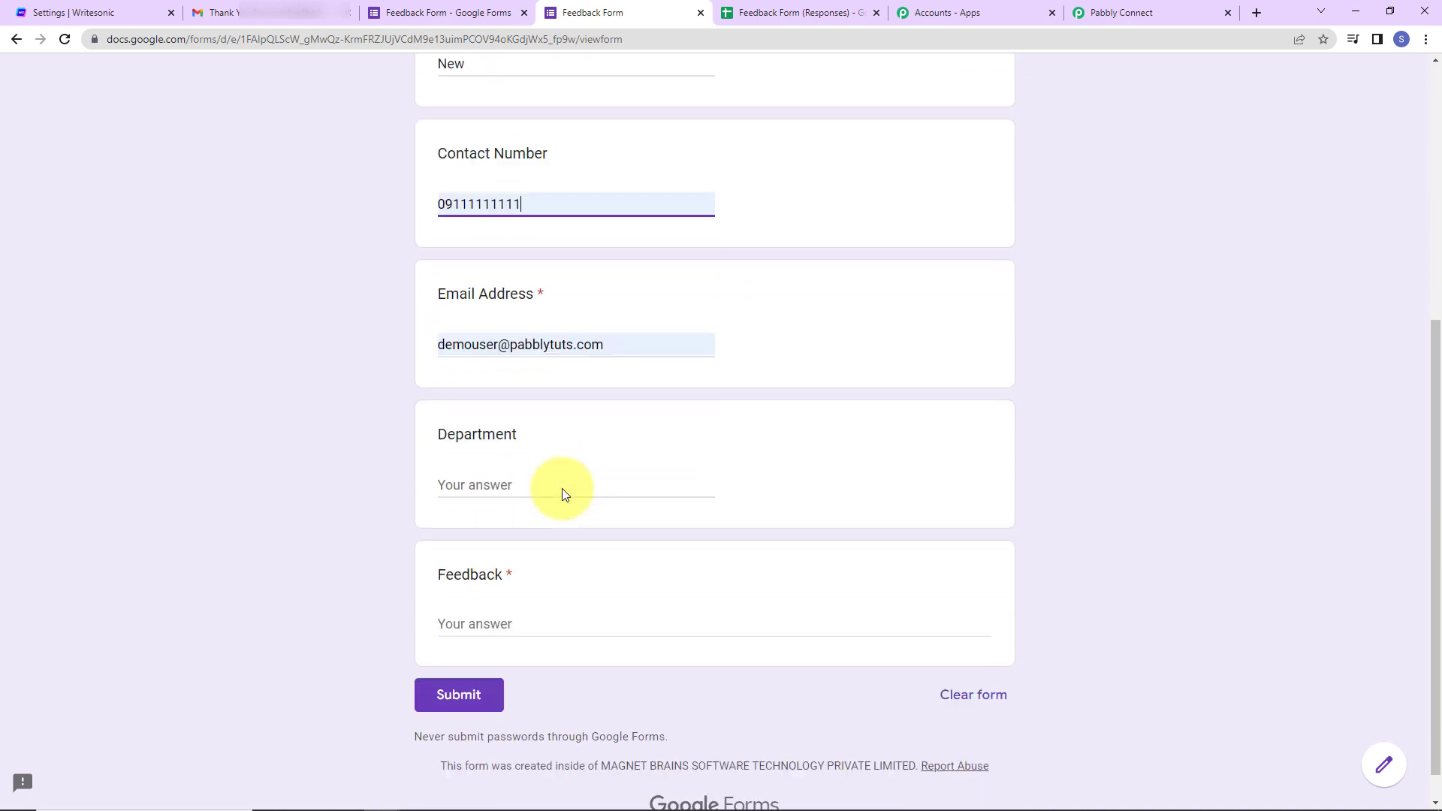
pyautogui.doubleClick(497, 312)
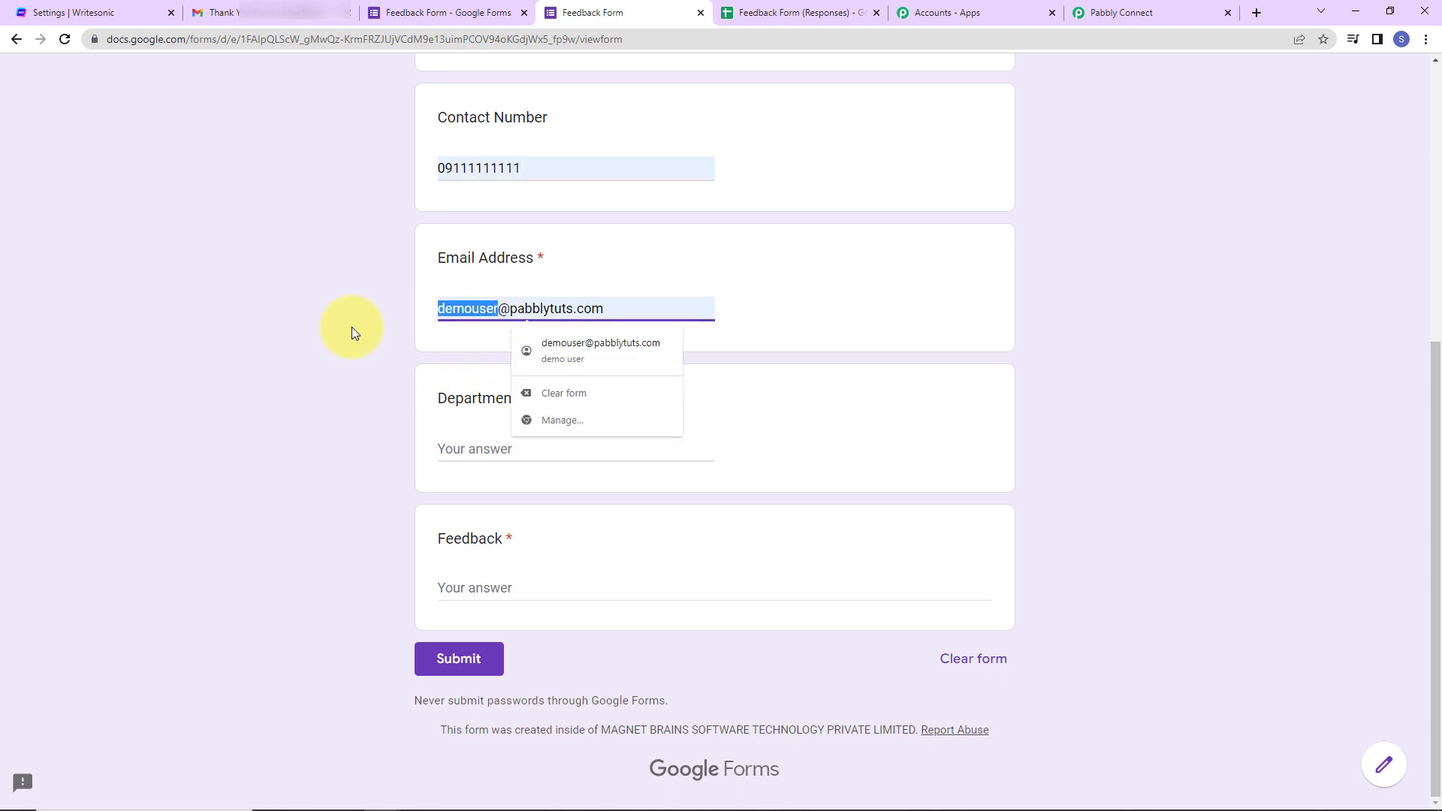
pyautogui.write('dummynew')
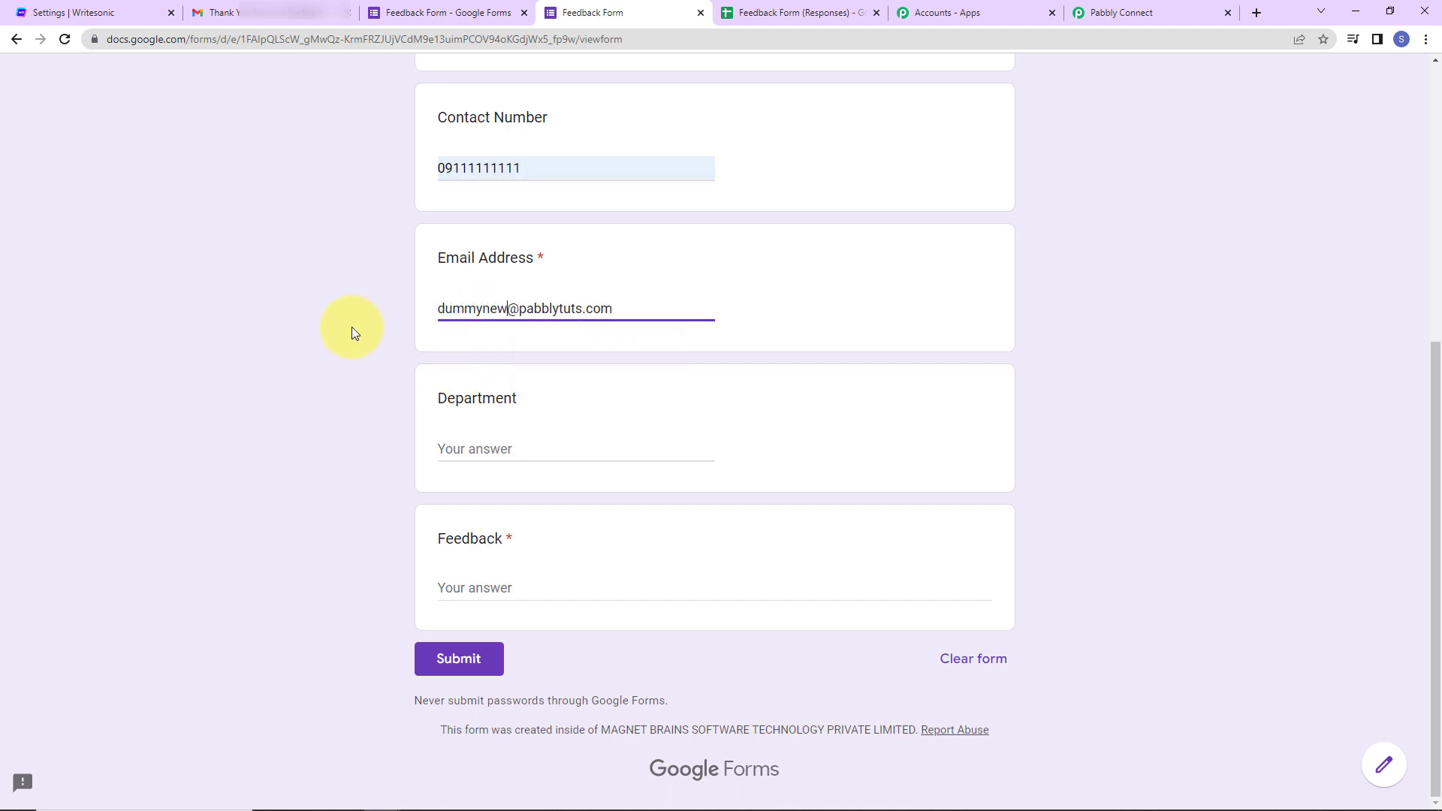
# - Enter Finance as department and the feedback 'I am not okay with the new policy. Please discuss.', then submit
pyautogui.click(488, 448)
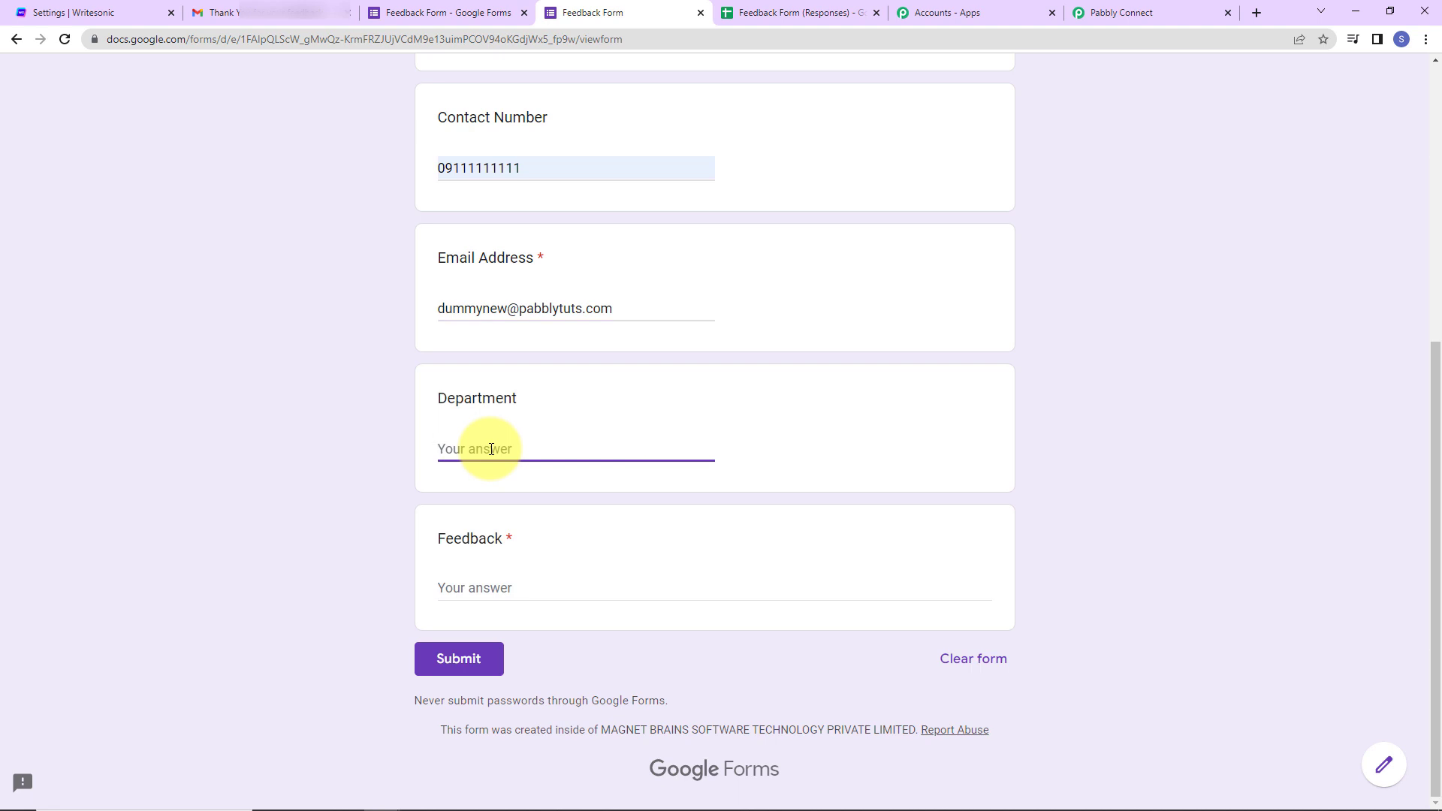
pyautogui.write('Finance')
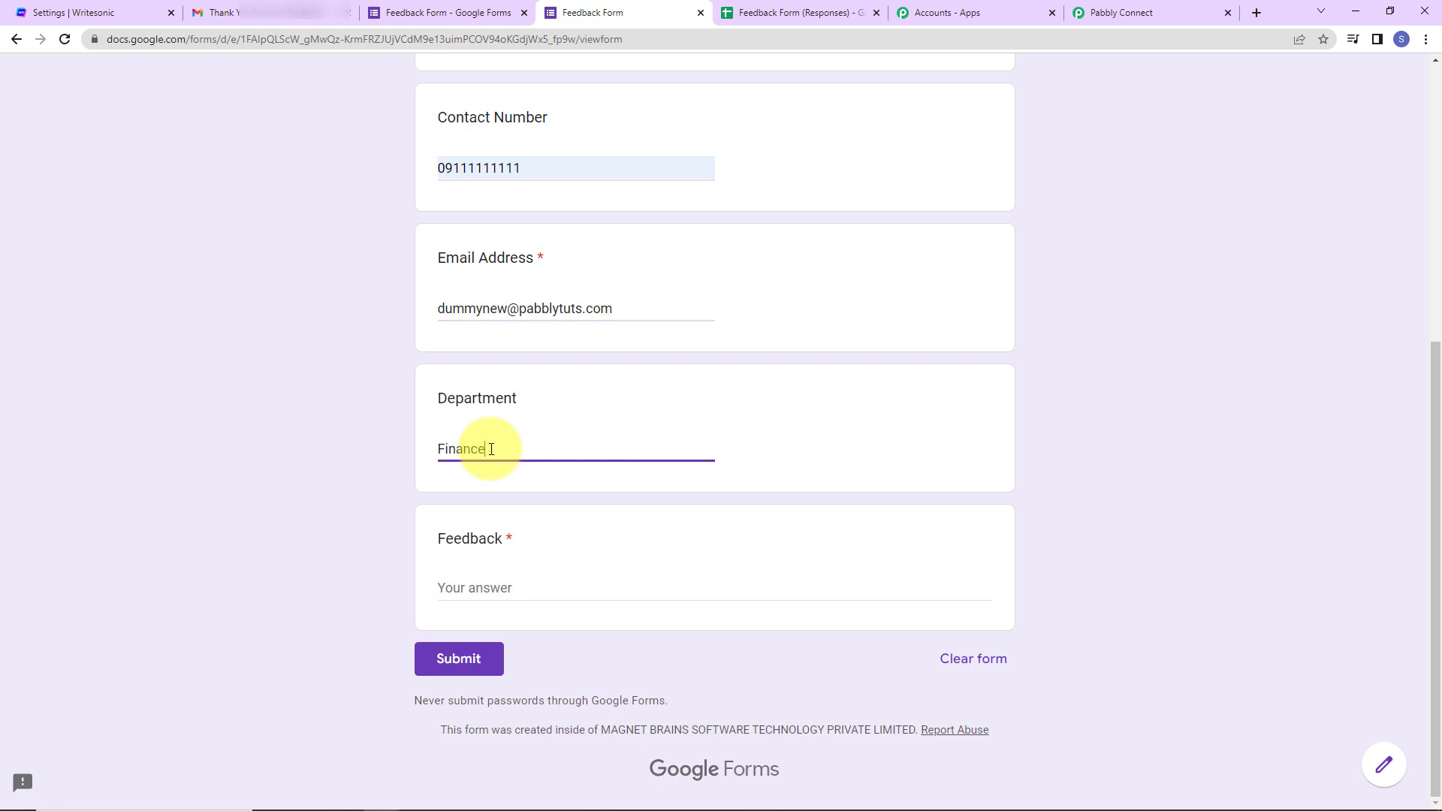
pyautogui.click(507, 587)
pyautogui.write('I am not oka')
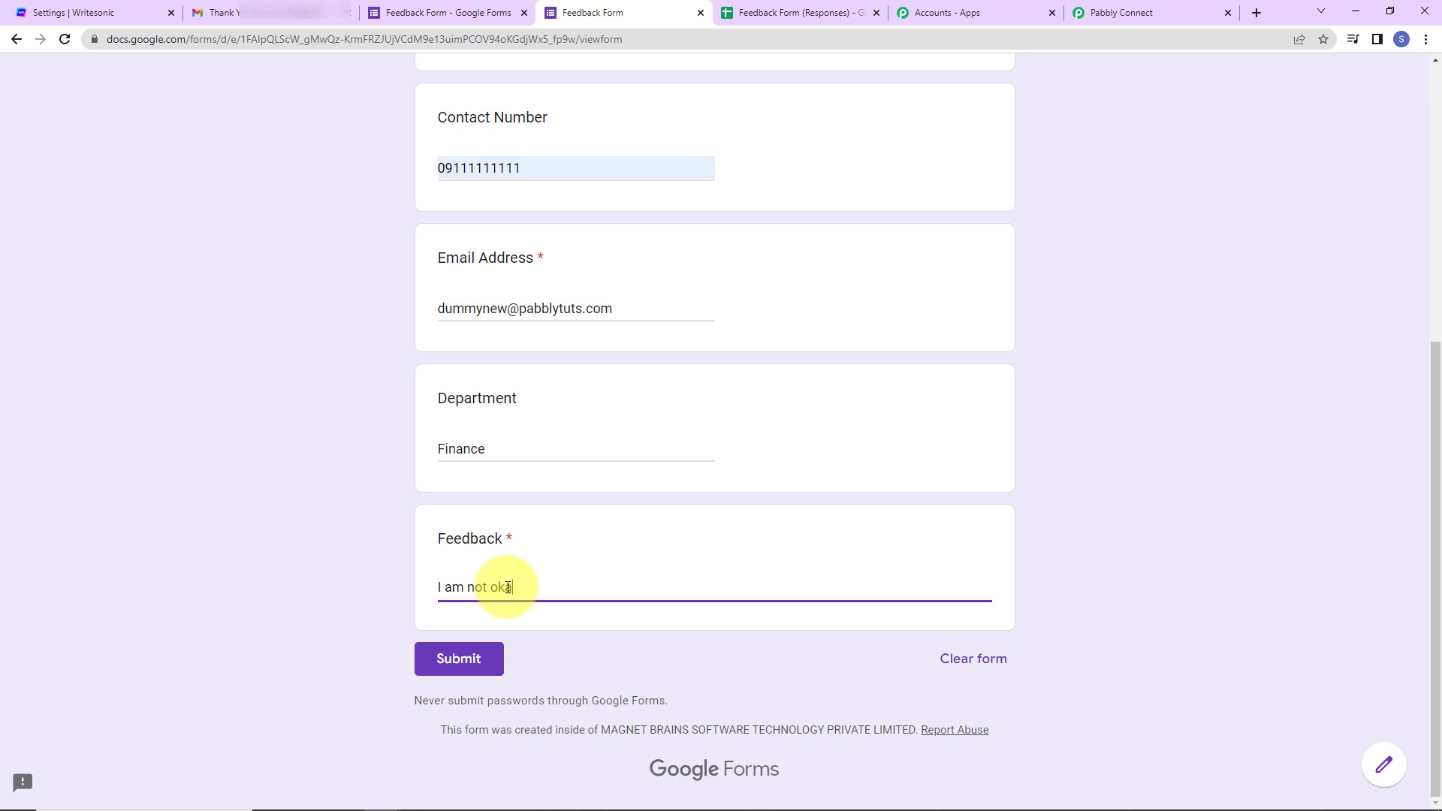
pyautogui.write('y with the new policy. Please ')
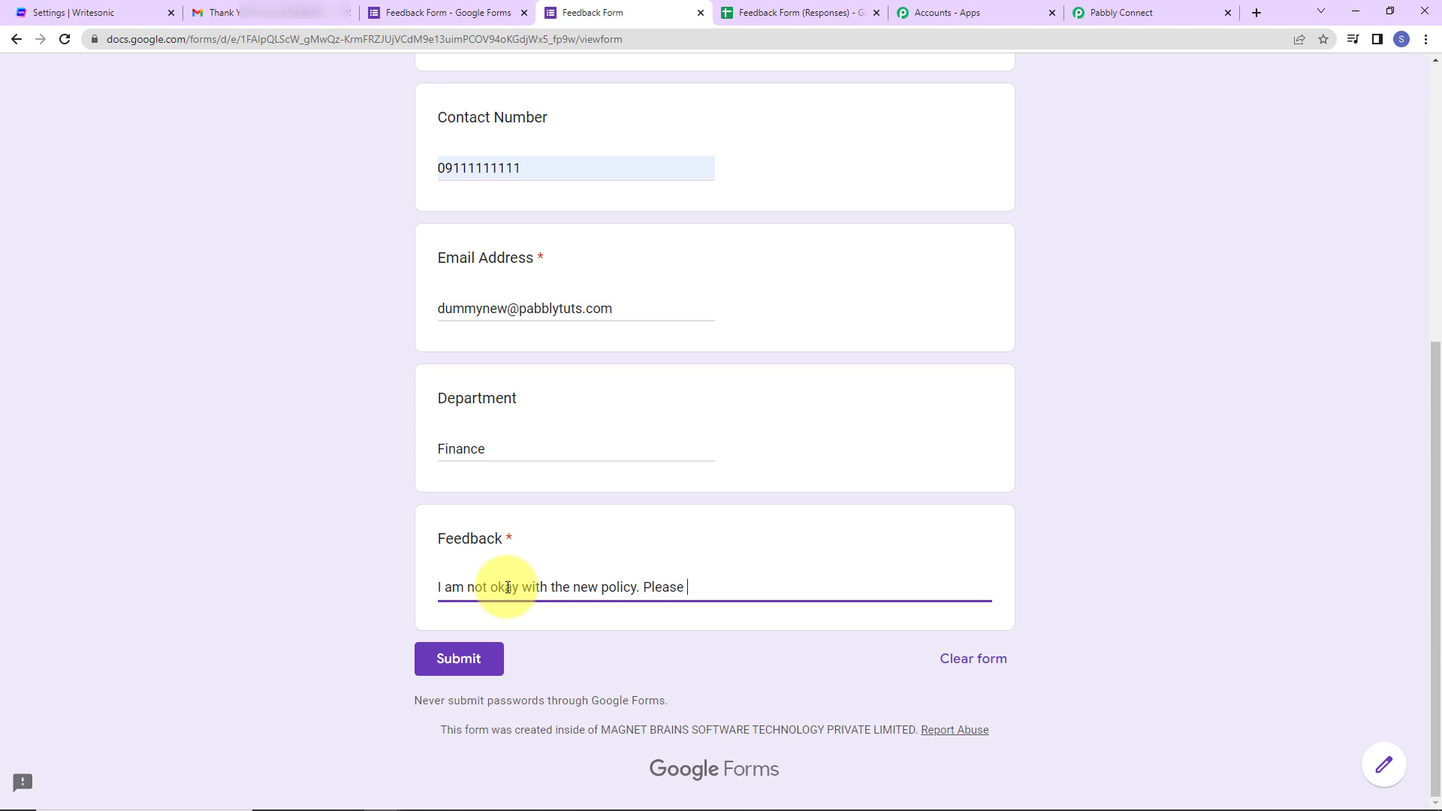
pyautogui.write('discuss.')
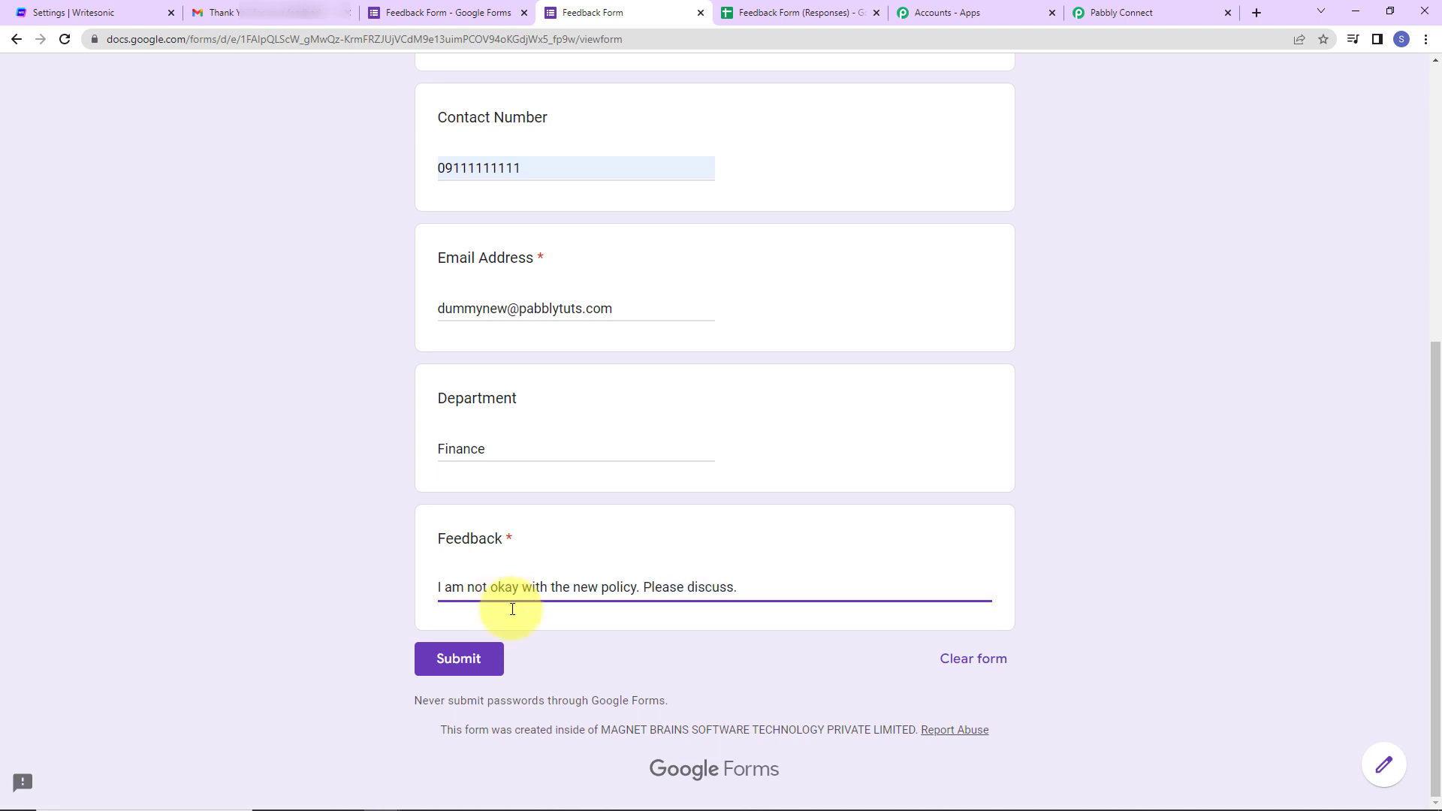
pyautogui.click(489, 659)
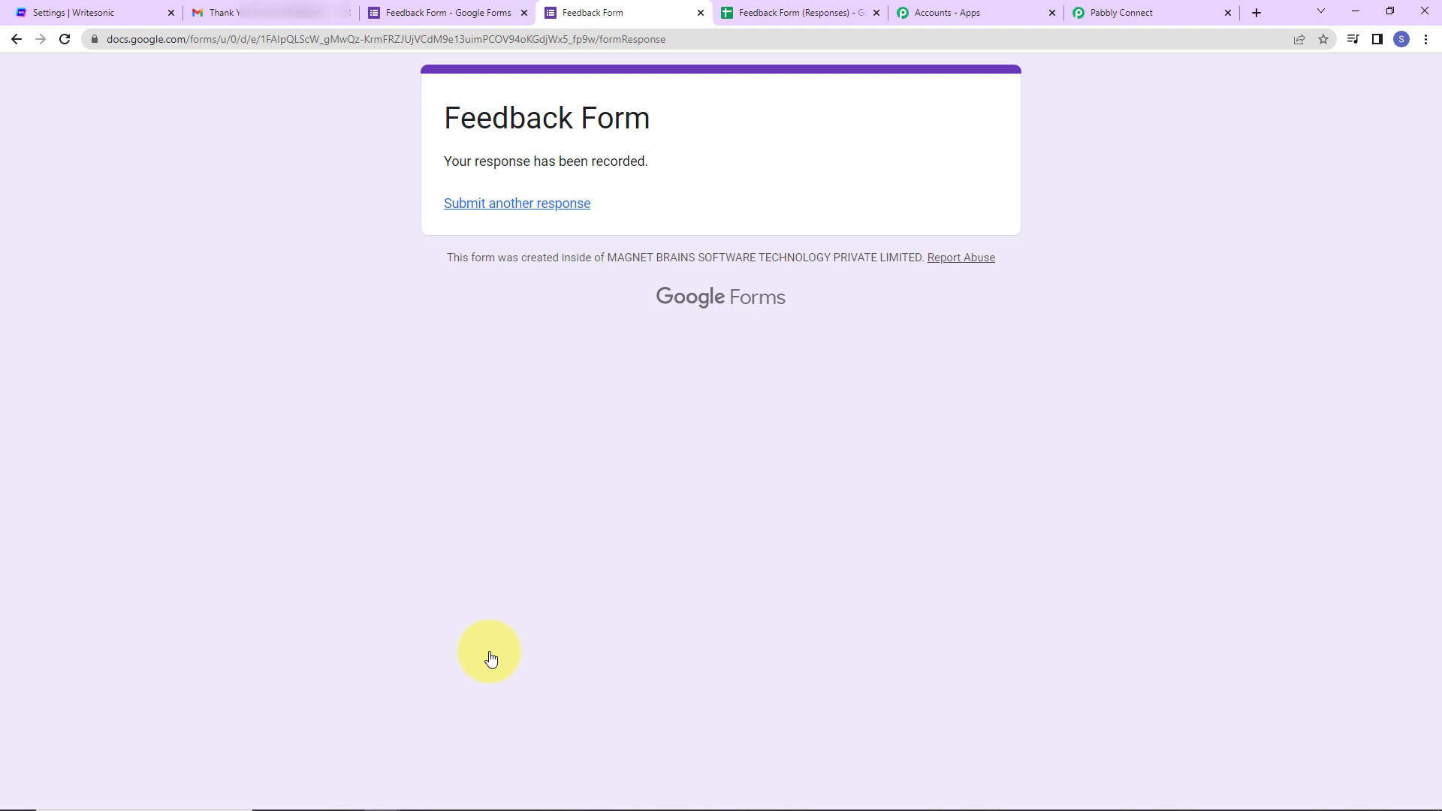
# - Read the newest 'Thank You for your feedback.' reply in Gmail's All Mail, then return to Pabbly Connect
pyautogui.click(264, 14)
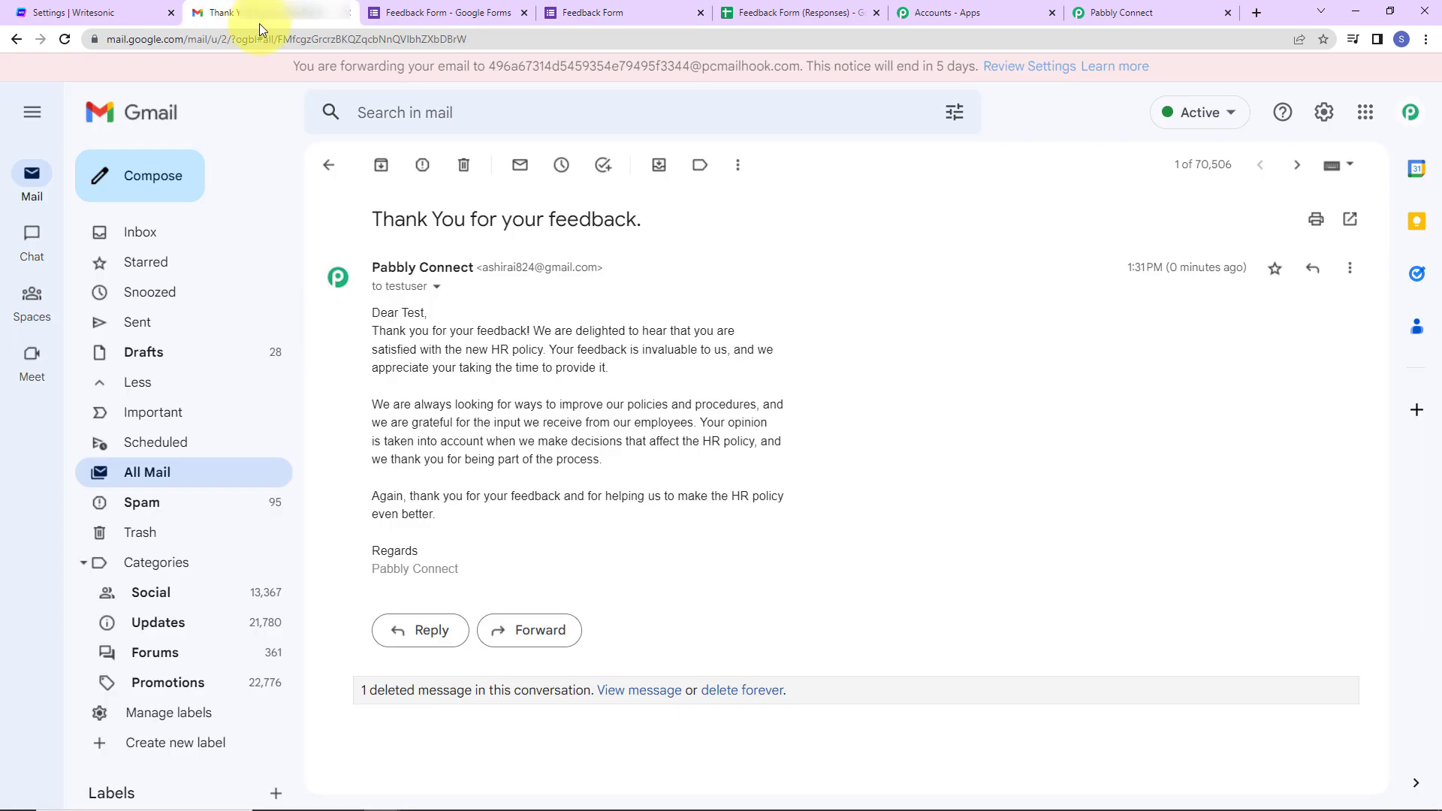
pyautogui.click(143, 232)
pyautogui.click(137, 382)
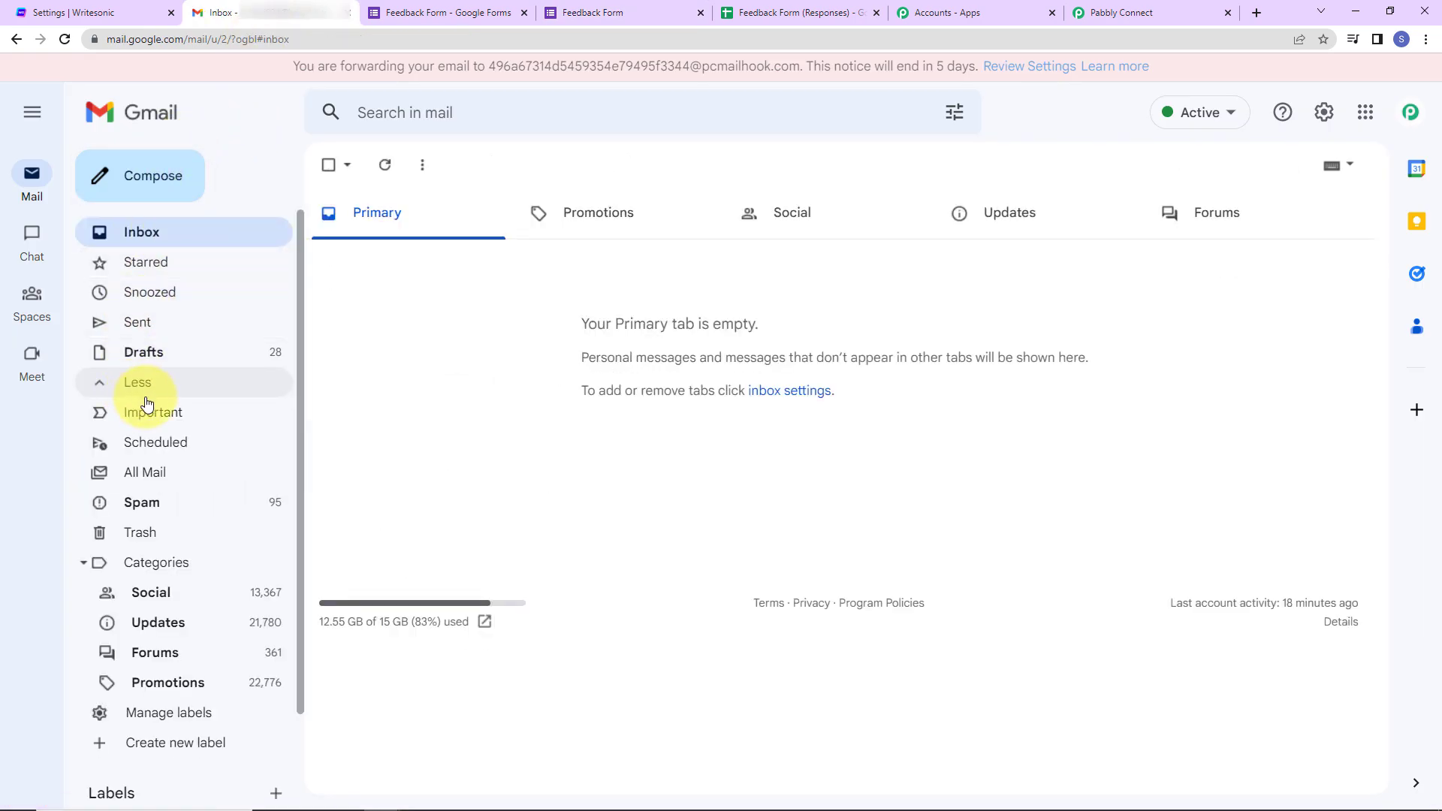
pyautogui.click(144, 473)
pyautogui.click(703, 254)
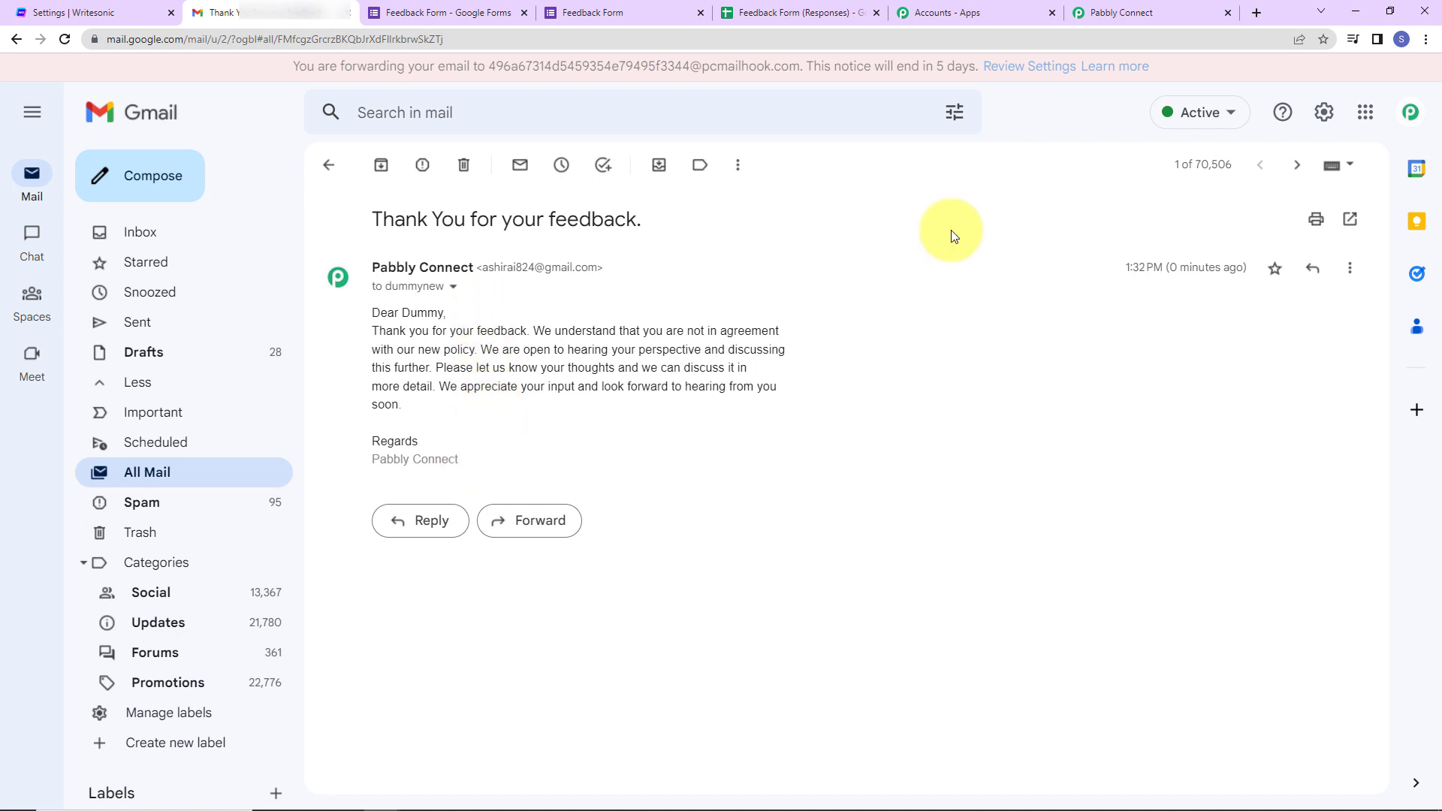
pyautogui.click(1118, 16)
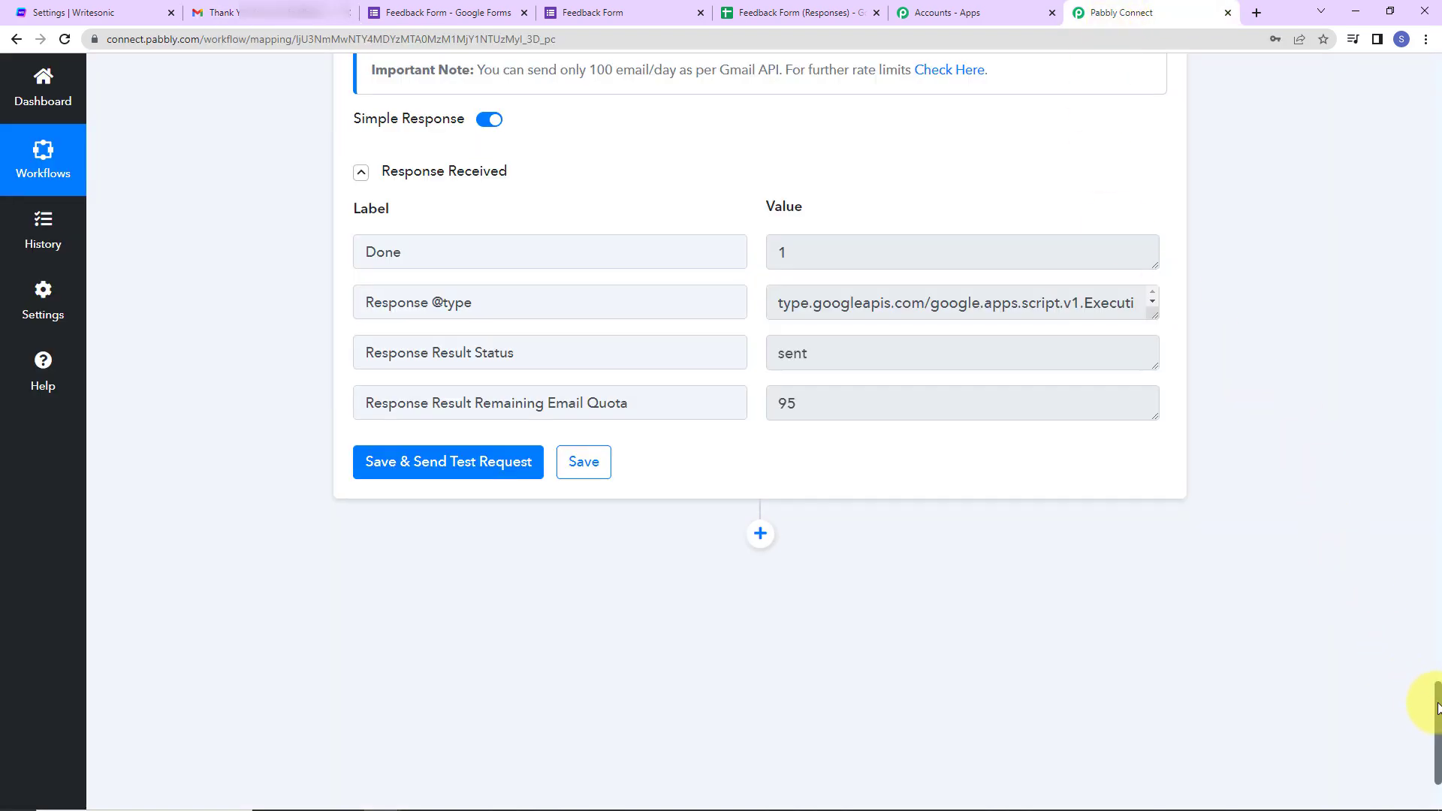
# - Collapse the Google Forms trigger, Writesonic ChatSonic and Gmail Send Email cards to their summaries
pyautogui.moveTo(1438, 706); pyautogui.dragTo(1428, 49)
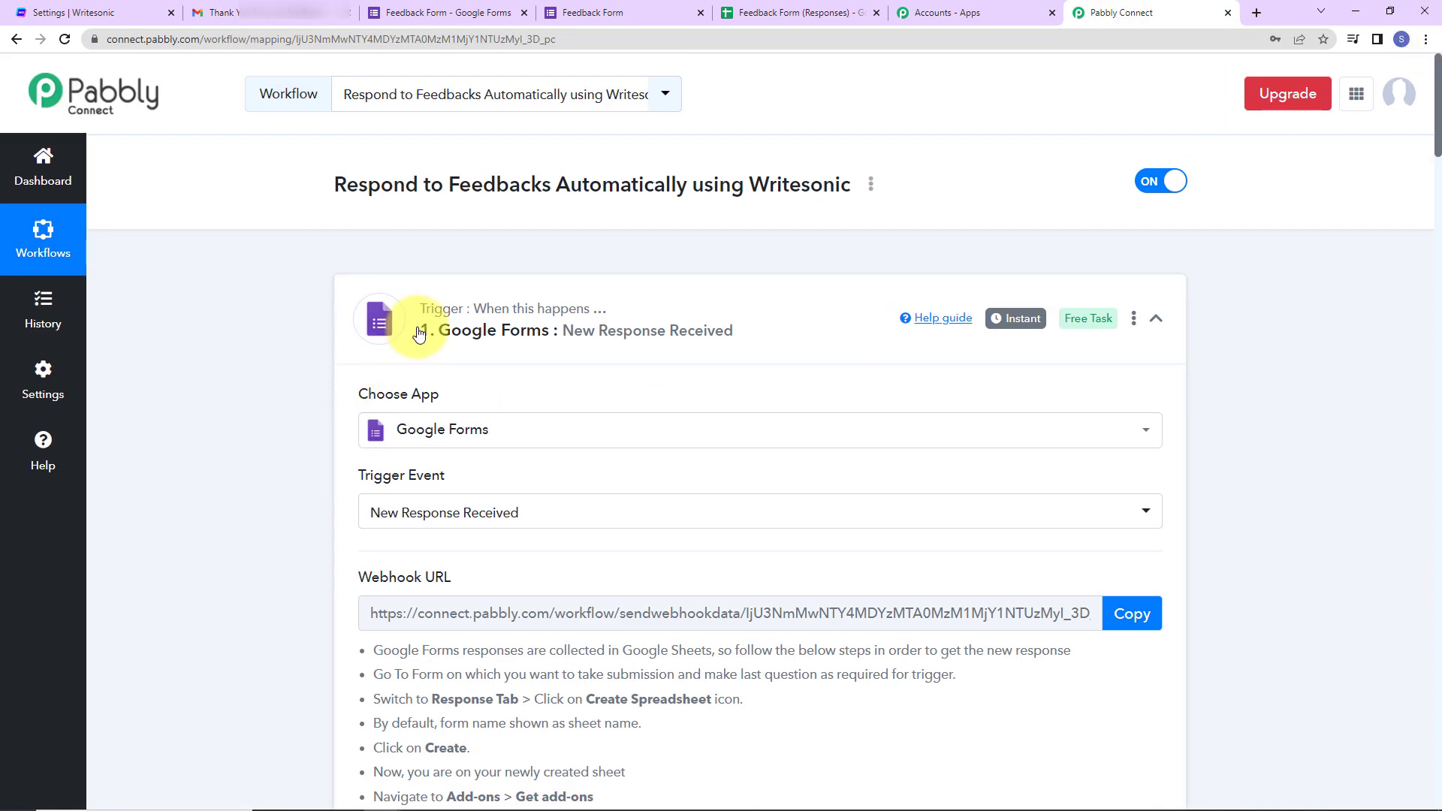
pyautogui.click(1157, 322)
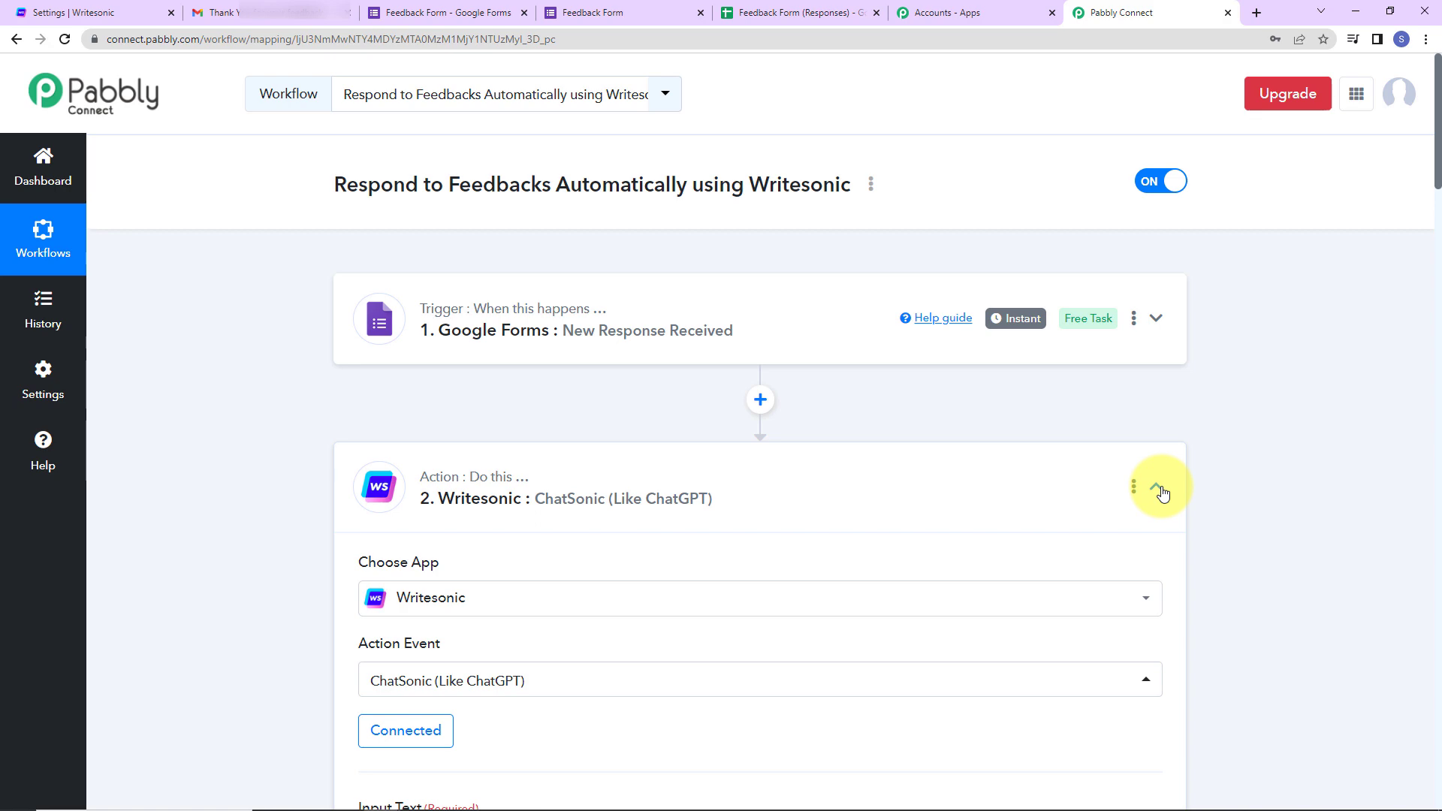
pyautogui.click(1156, 489)
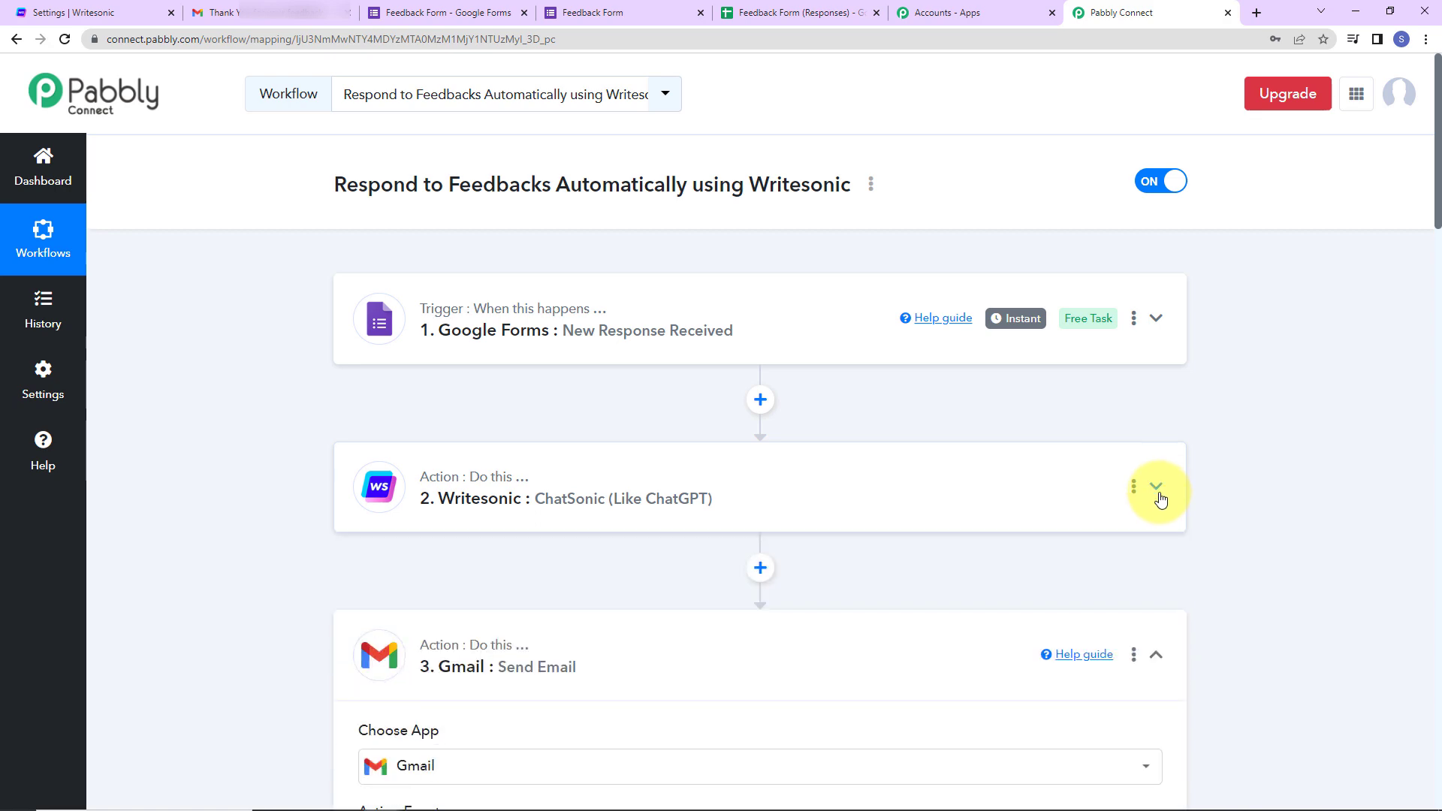
pyautogui.scroll(-5, 1161, 500)
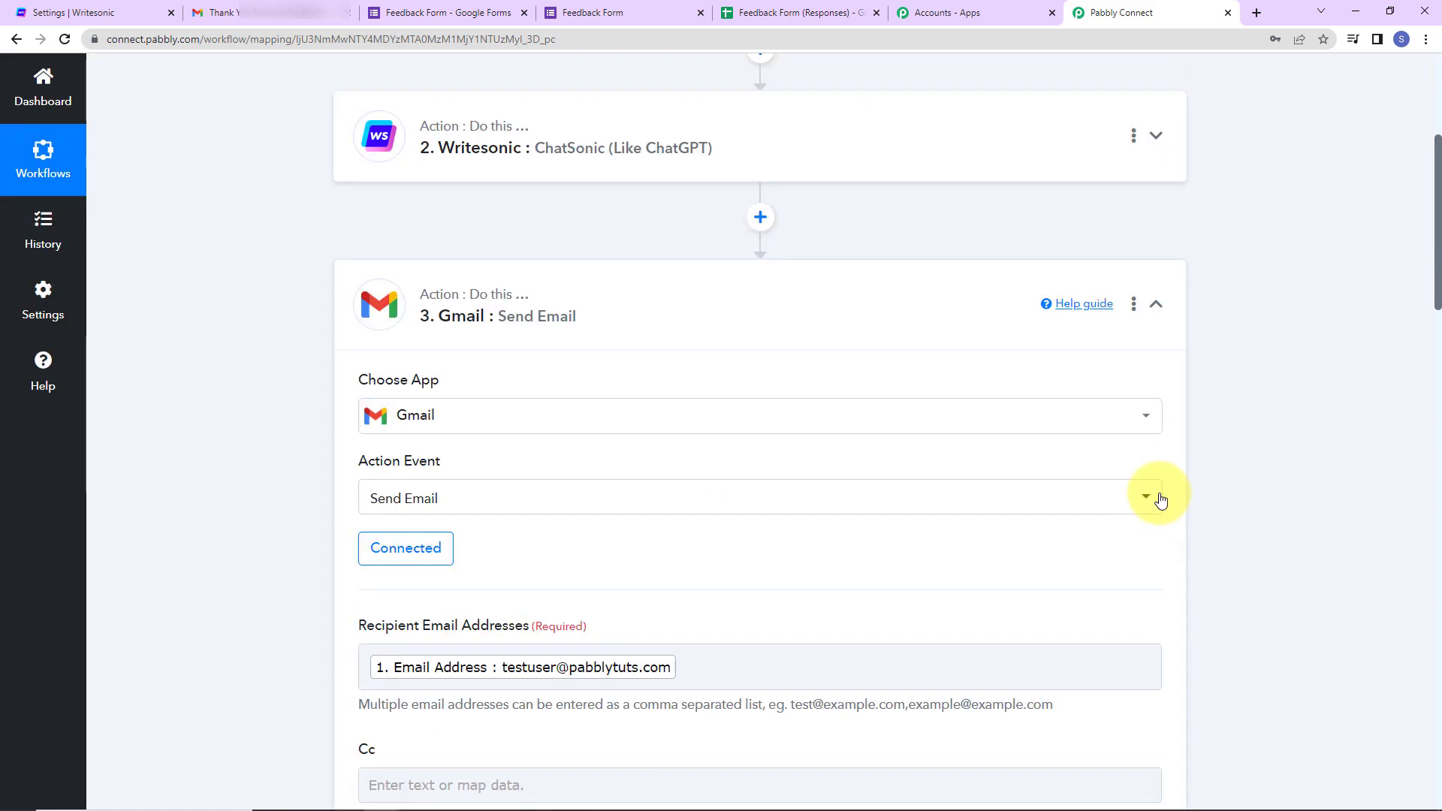
pyautogui.click(1157, 306)
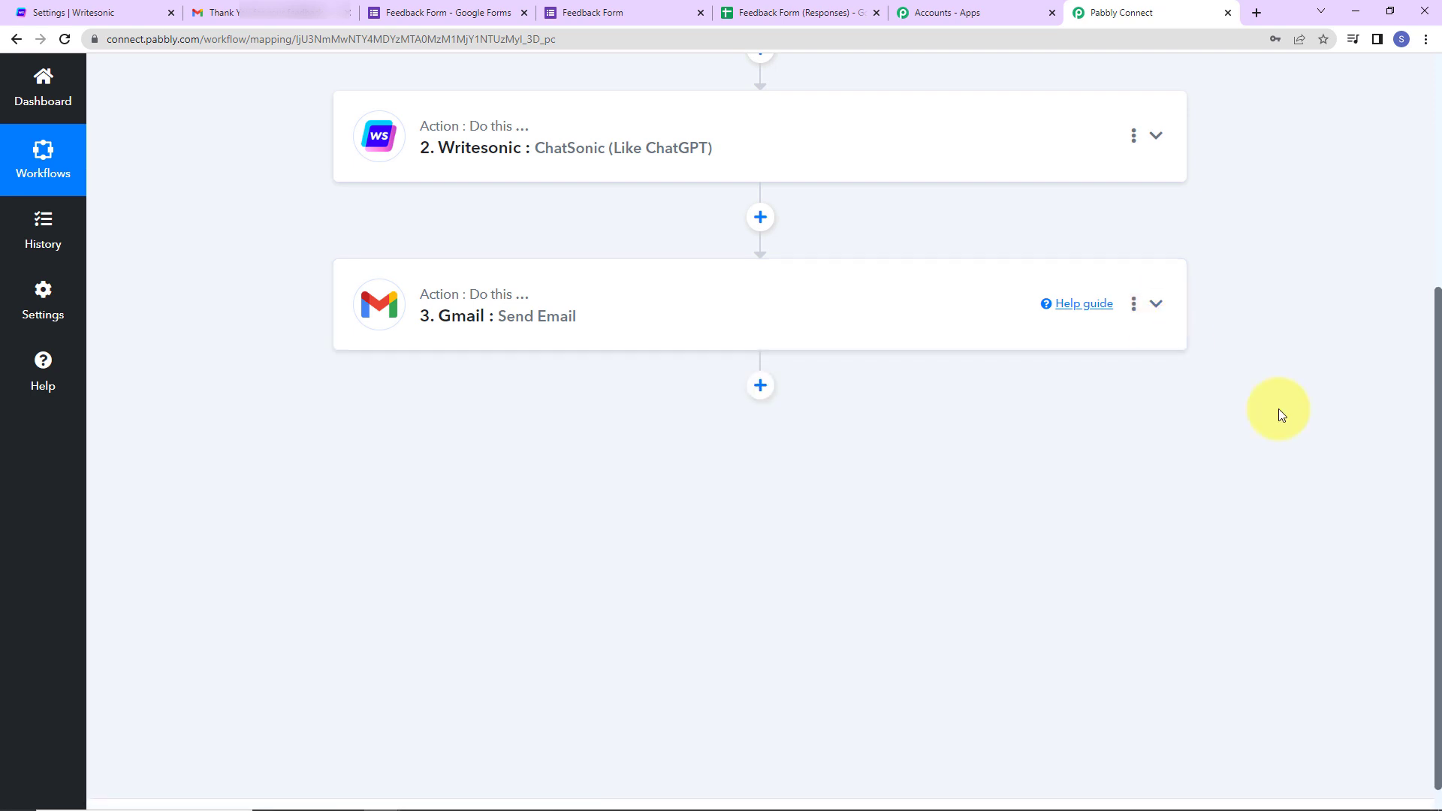